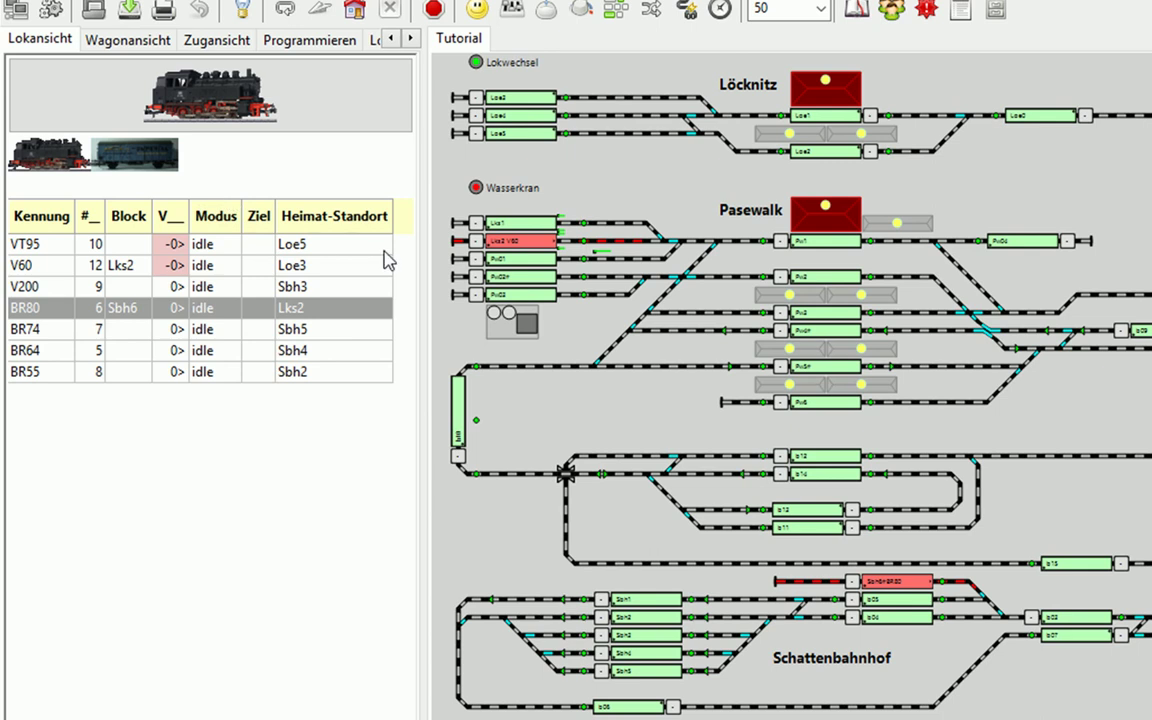
# Select the locomotive V60 standing in block Lks2 on the track plan
pyautogui.click(517, 244)
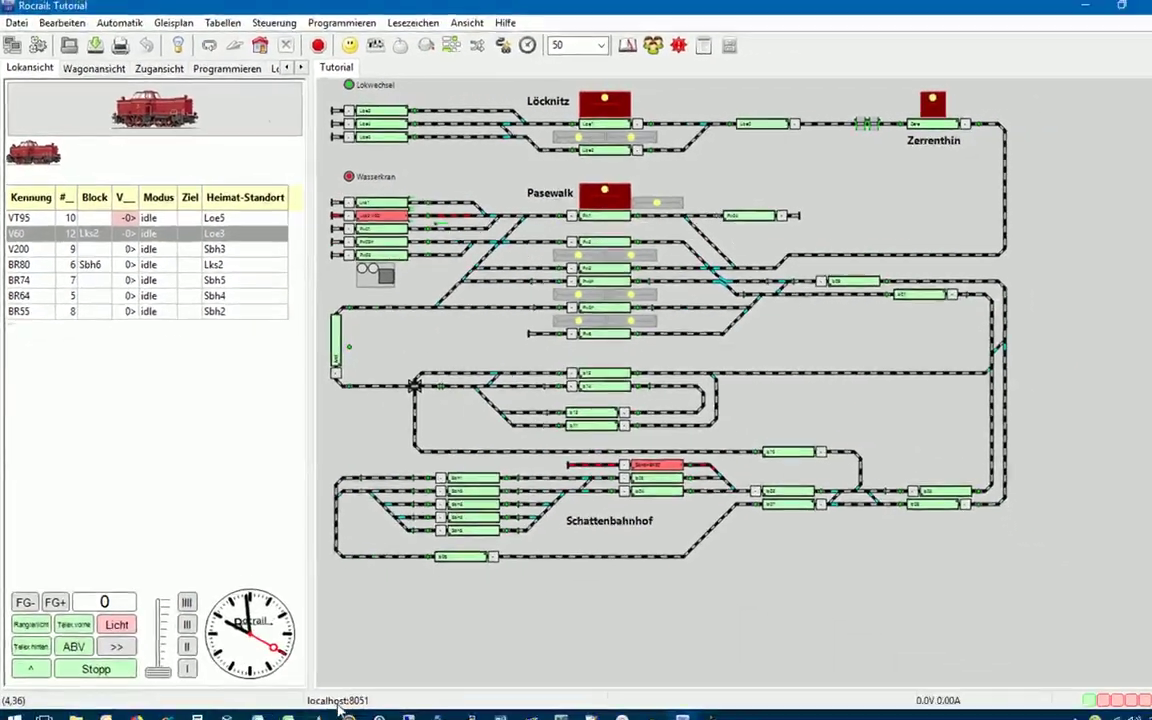
pyautogui.click(278, 709)
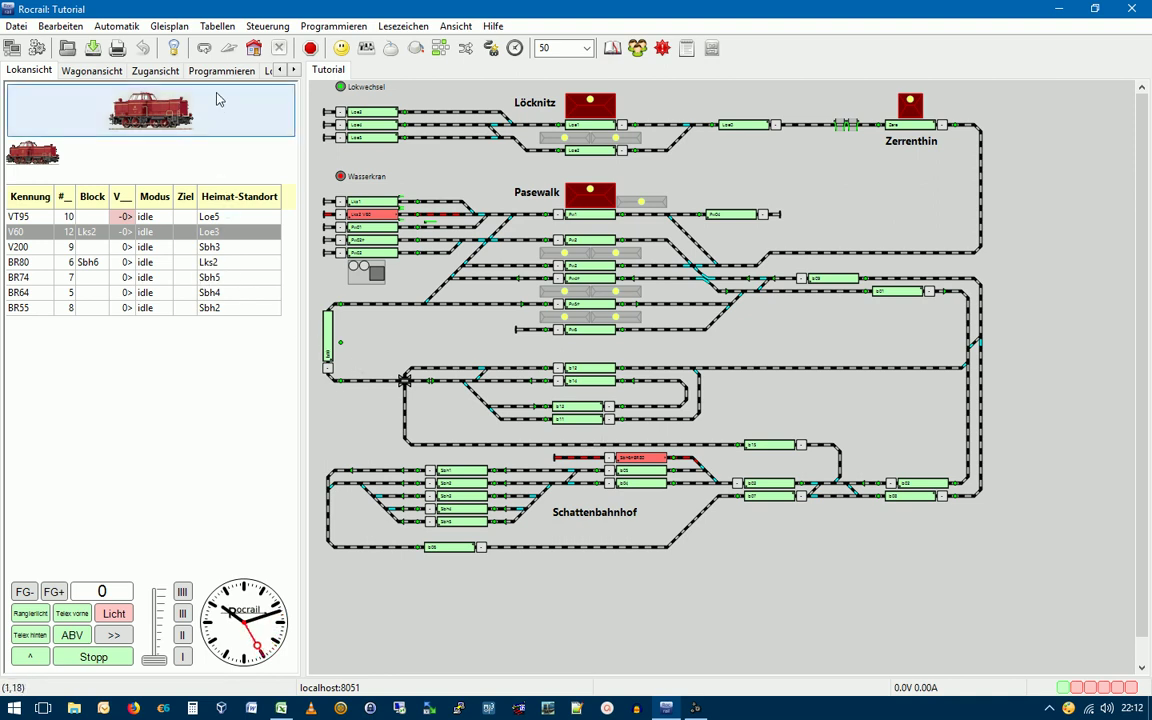
# Create a new schedule (Fahrplan) and set its identifier (Kennung) to FP_03
pyautogui.click(218, 26)
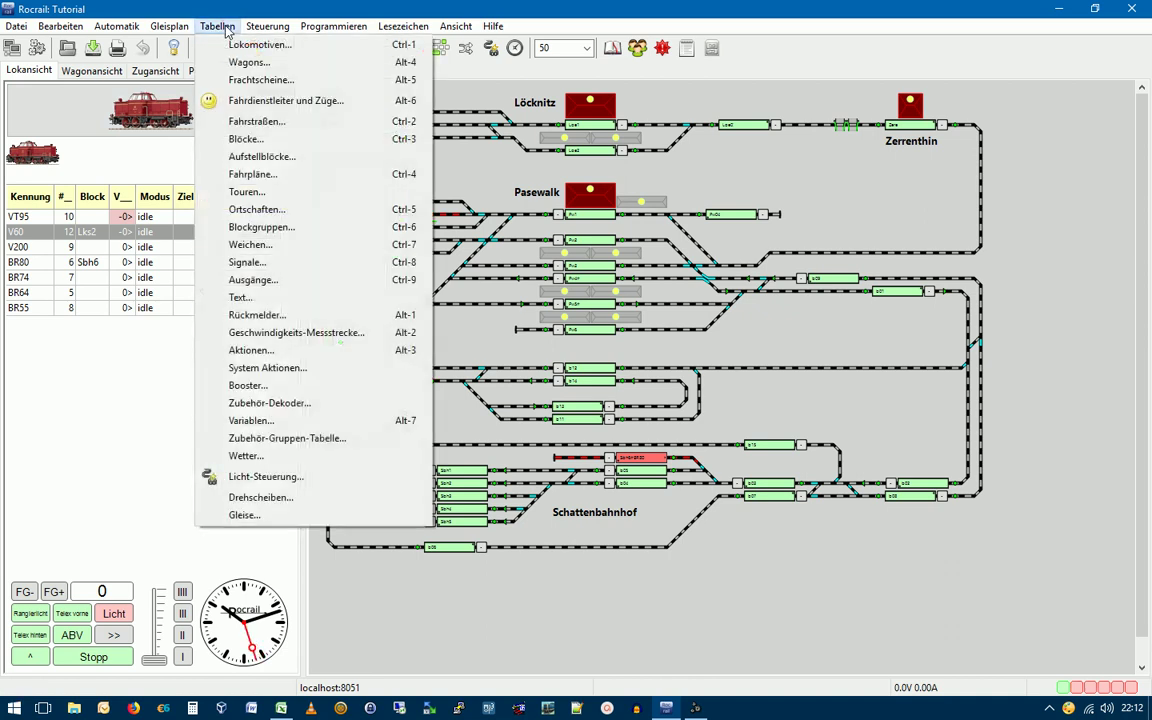
pyautogui.click(250, 175)
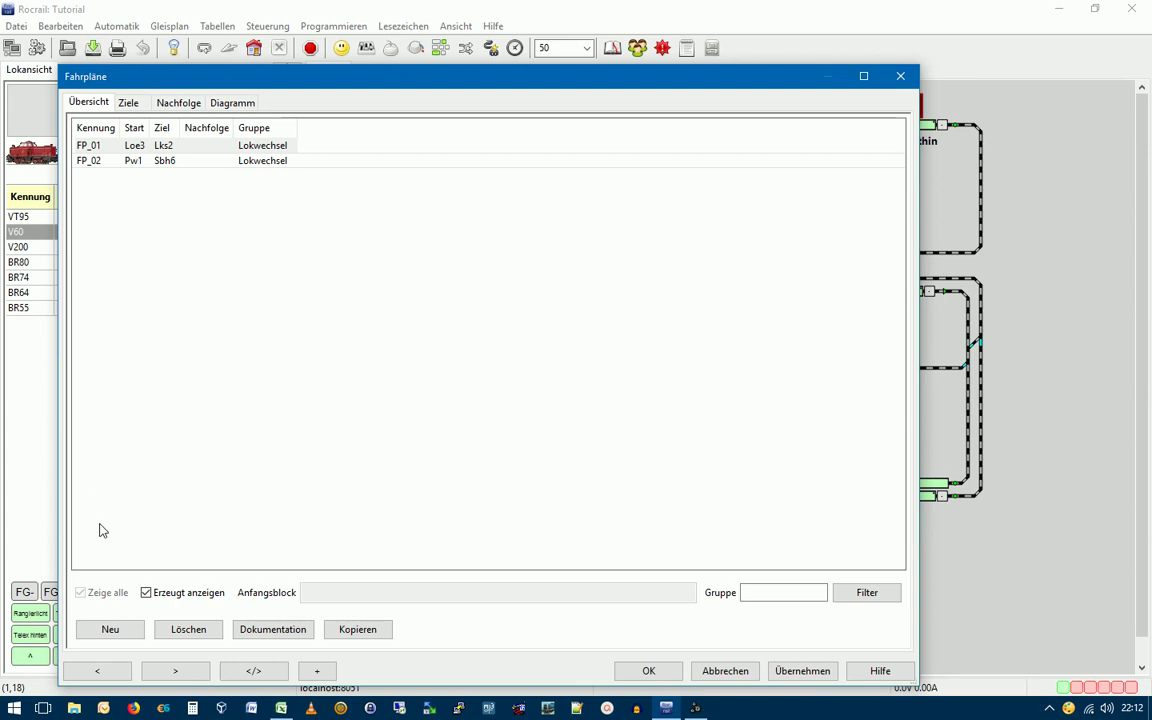
pyautogui.click(110, 628)
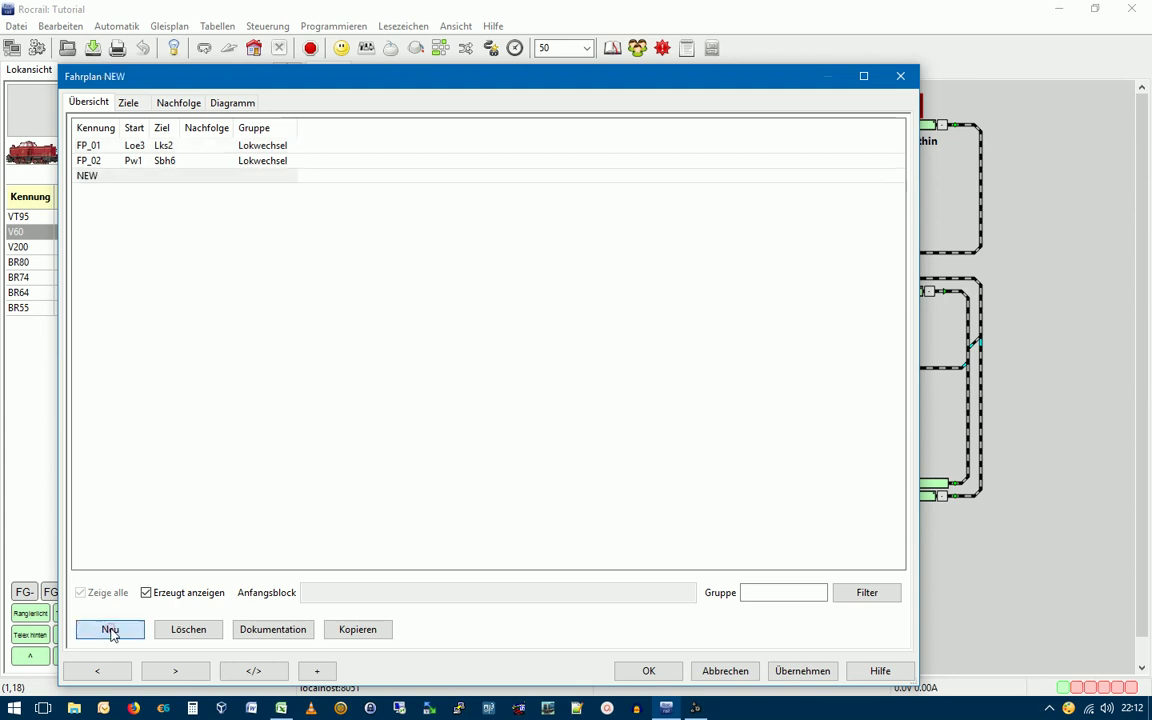
pyautogui.click(128, 103)
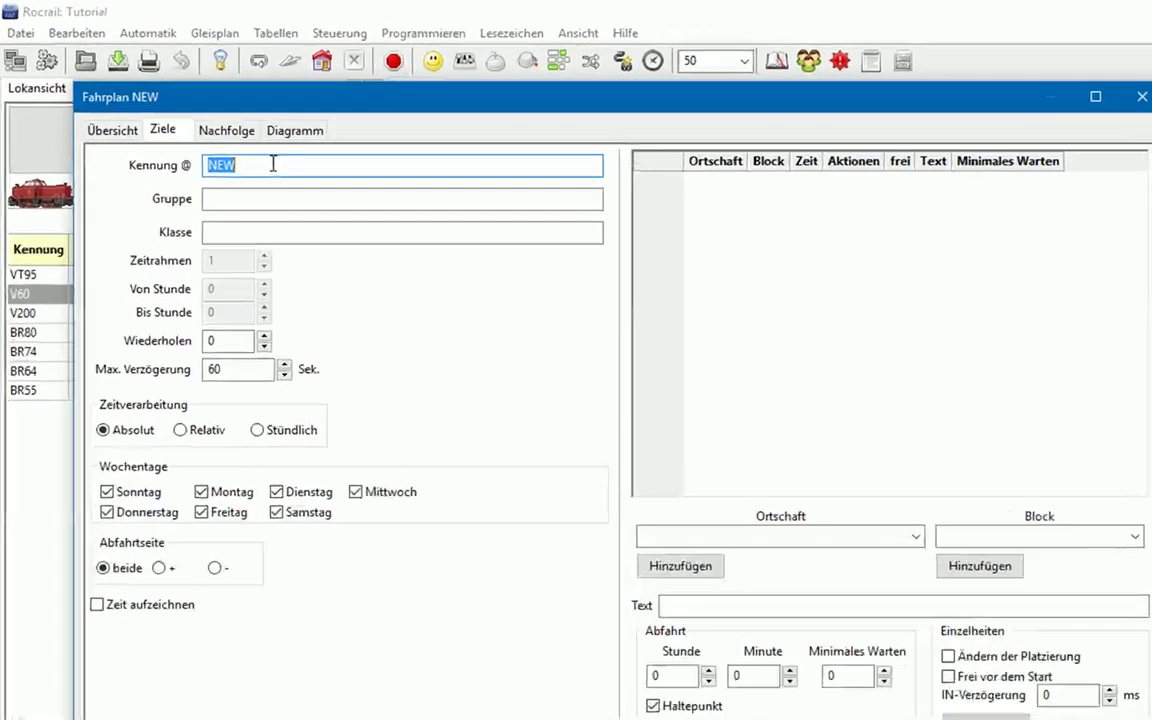
pyautogui.click(214, 128)
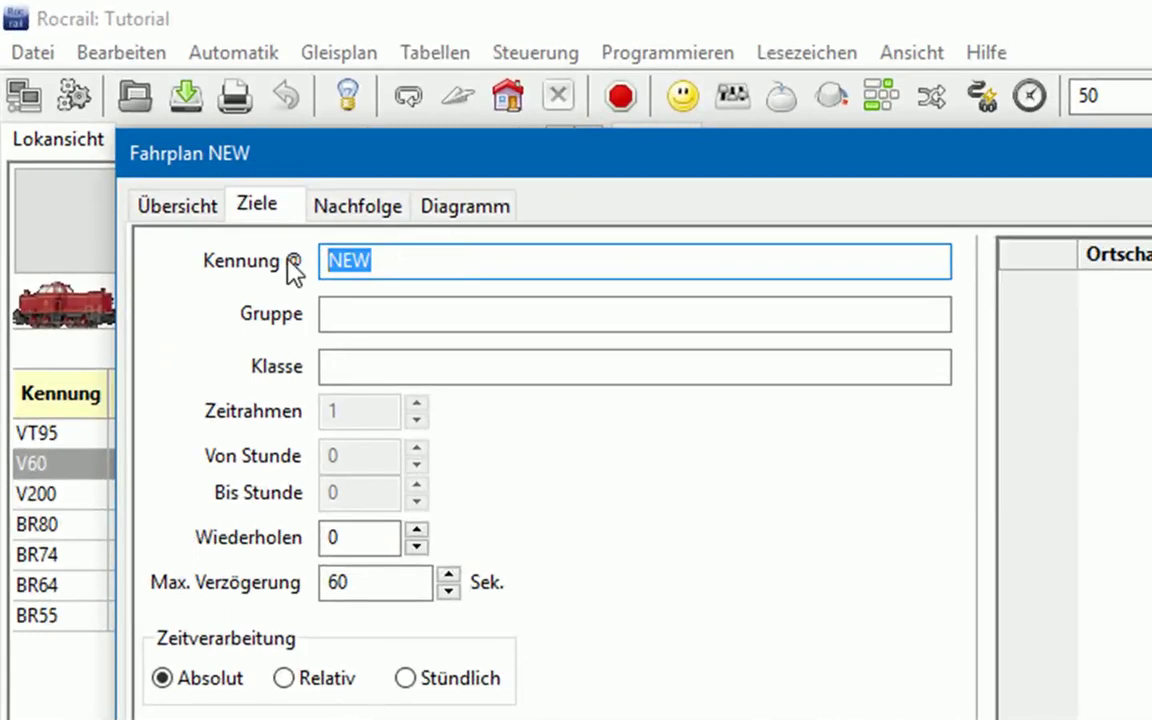
pyautogui.write('F')
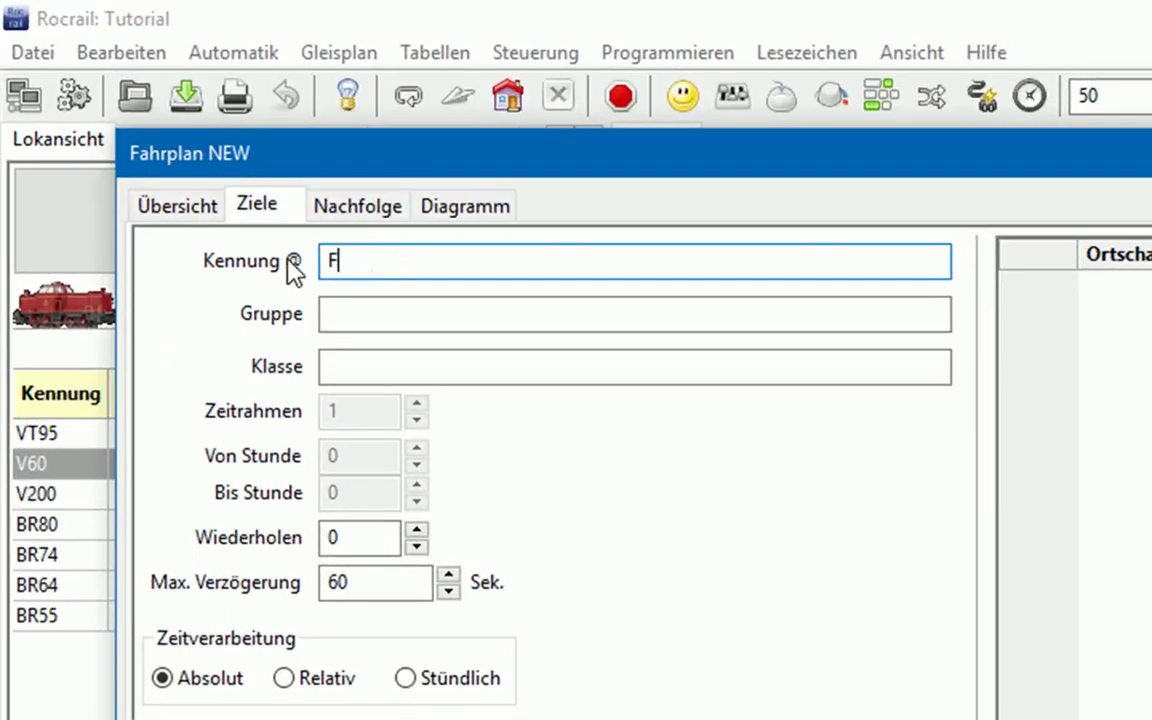
pyautogui.write('P_03')
# Assign schedule FP_03 to the group Lokwechsel and apply the change
pyautogui.click(380, 317)
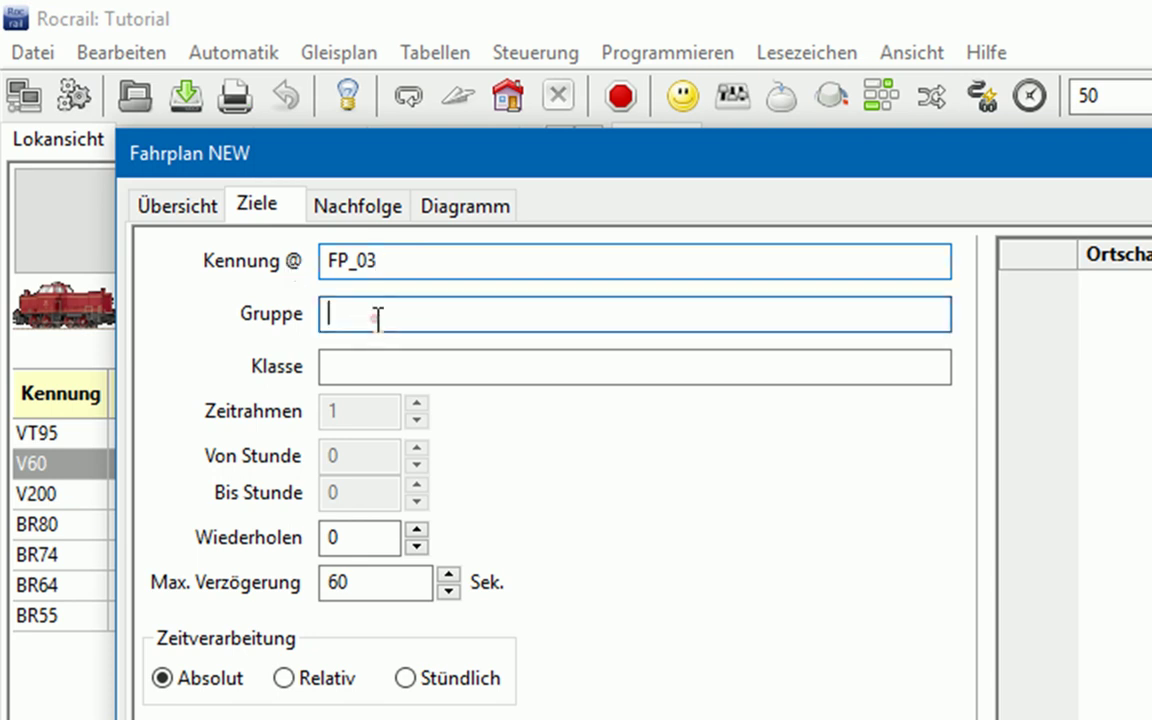
pyautogui.write('Lo')
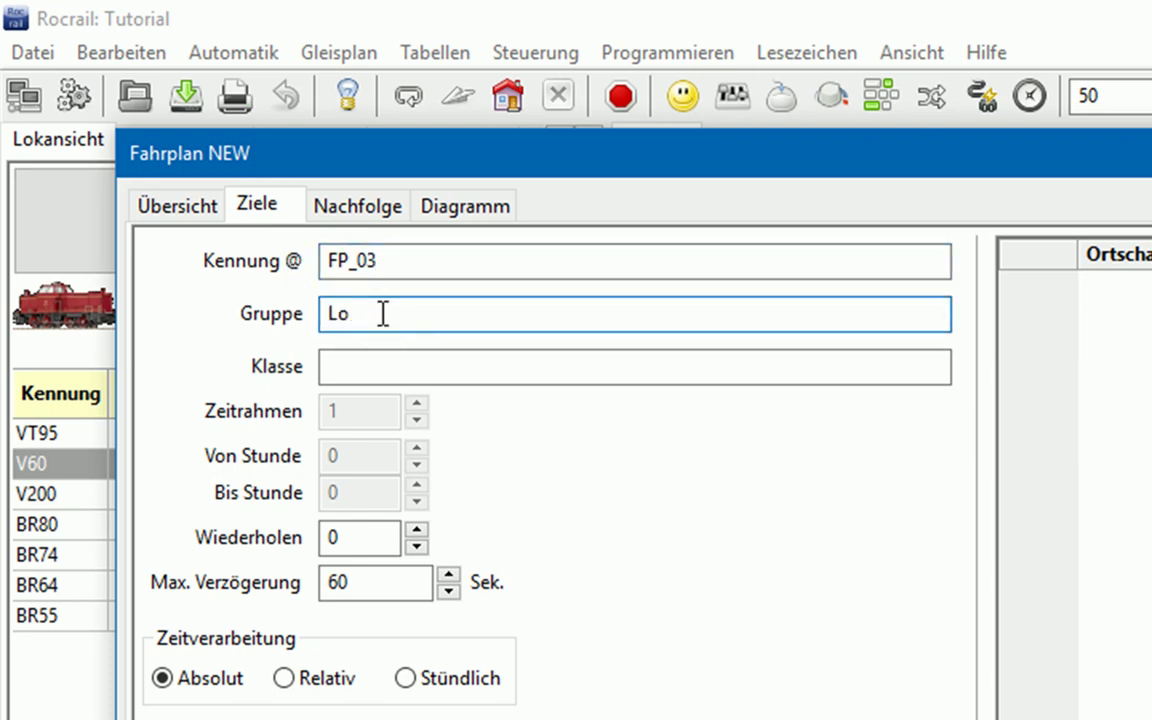
pyautogui.write('kwechsel')
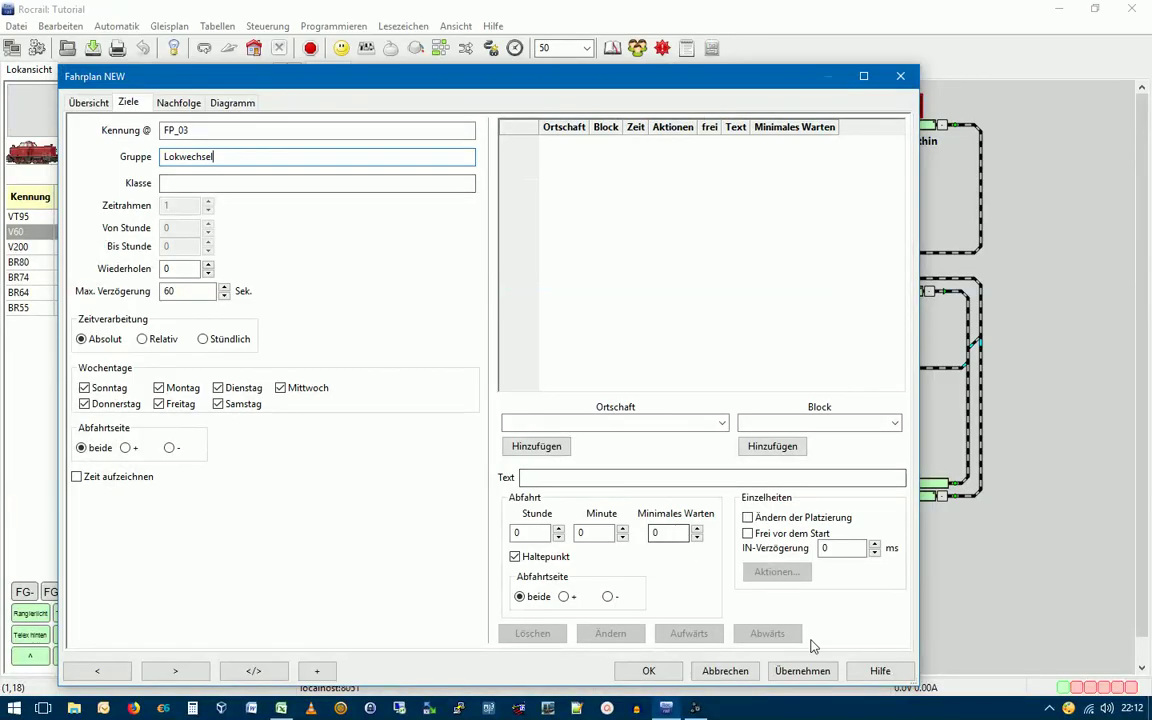
pyautogui.click(808, 674)
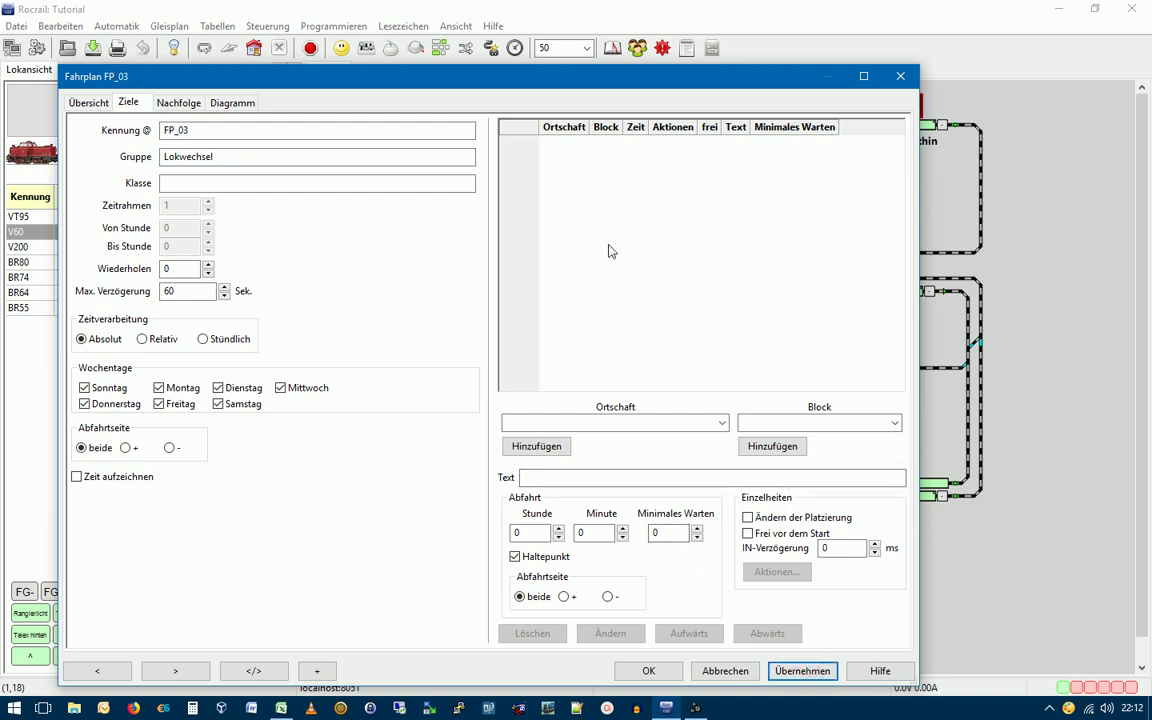
# Add block Sbh6 as the first entry of schedule FP_03 with the Haltepunkt option turned off
pyautogui.click(897, 428)
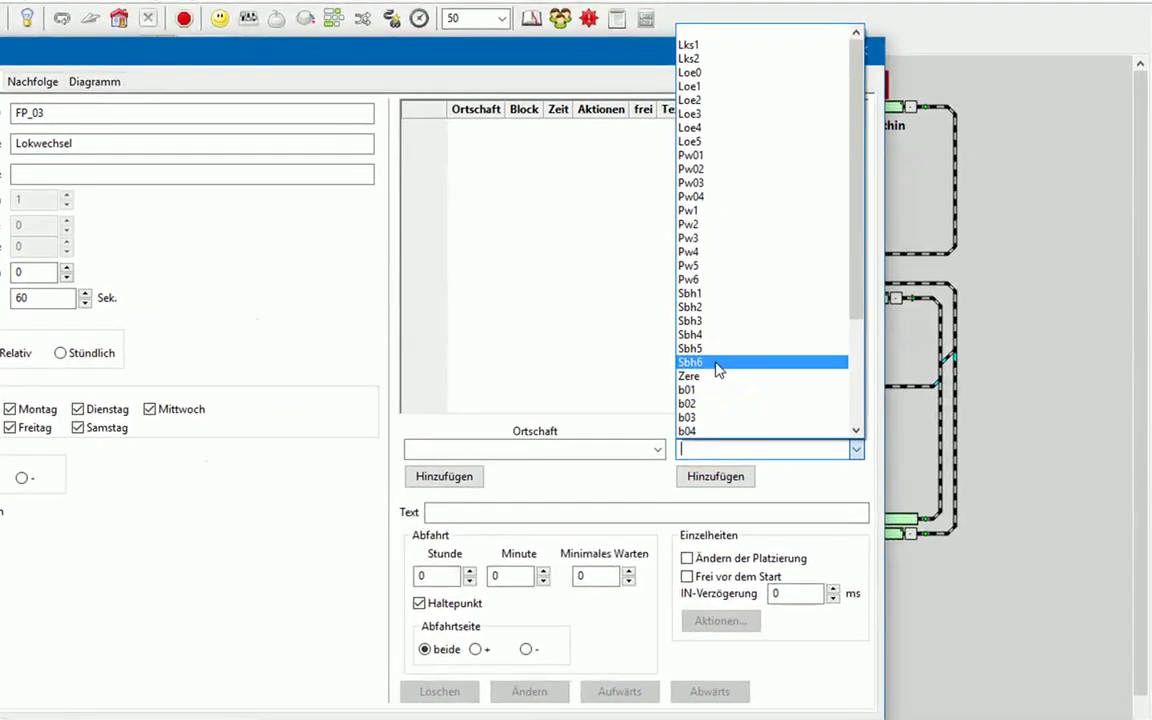
pyautogui.click(716, 363)
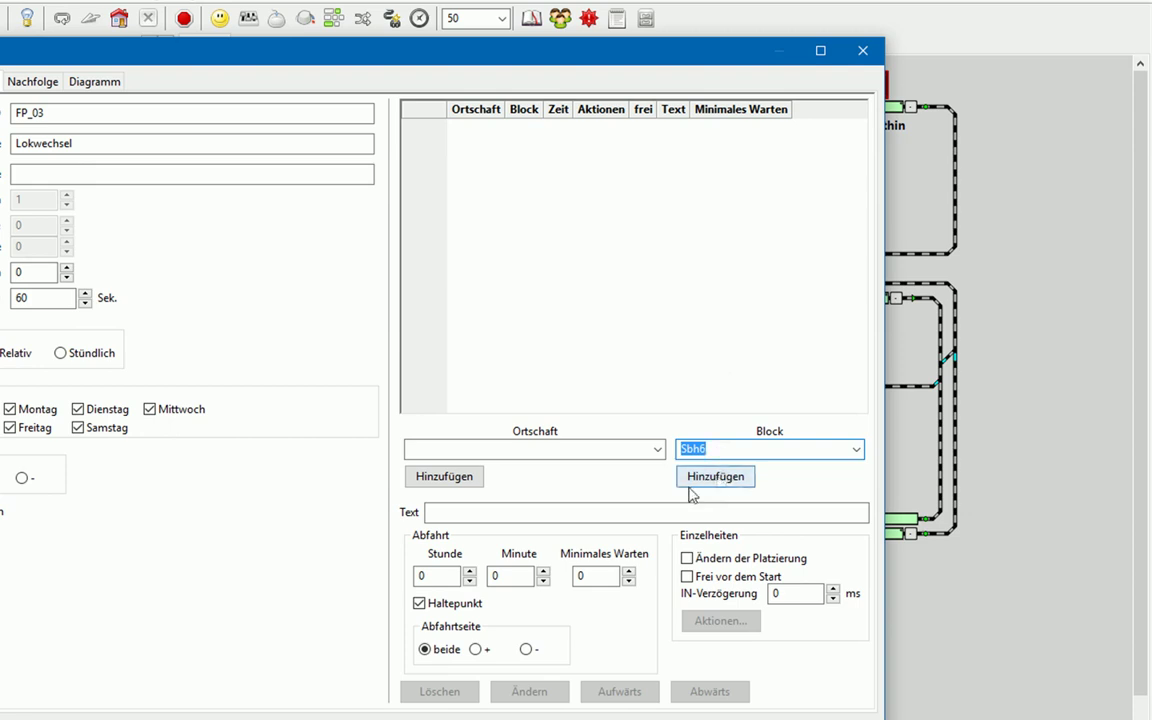
pyautogui.click(420, 604)
pyautogui.click(708, 480)
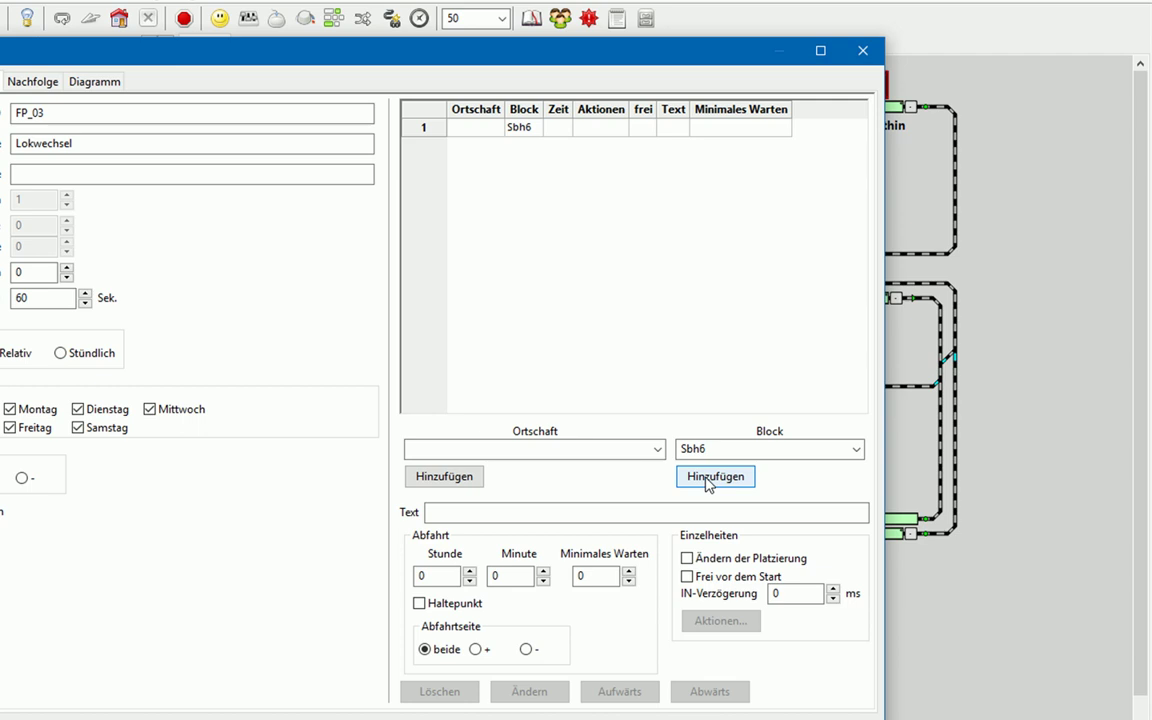
# Add blocks b03 and b08 as the second and third entries of the schedule
pyautogui.click(856, 449)
pyautogui.click(730, 266)
pyautogui.click(724, 480)
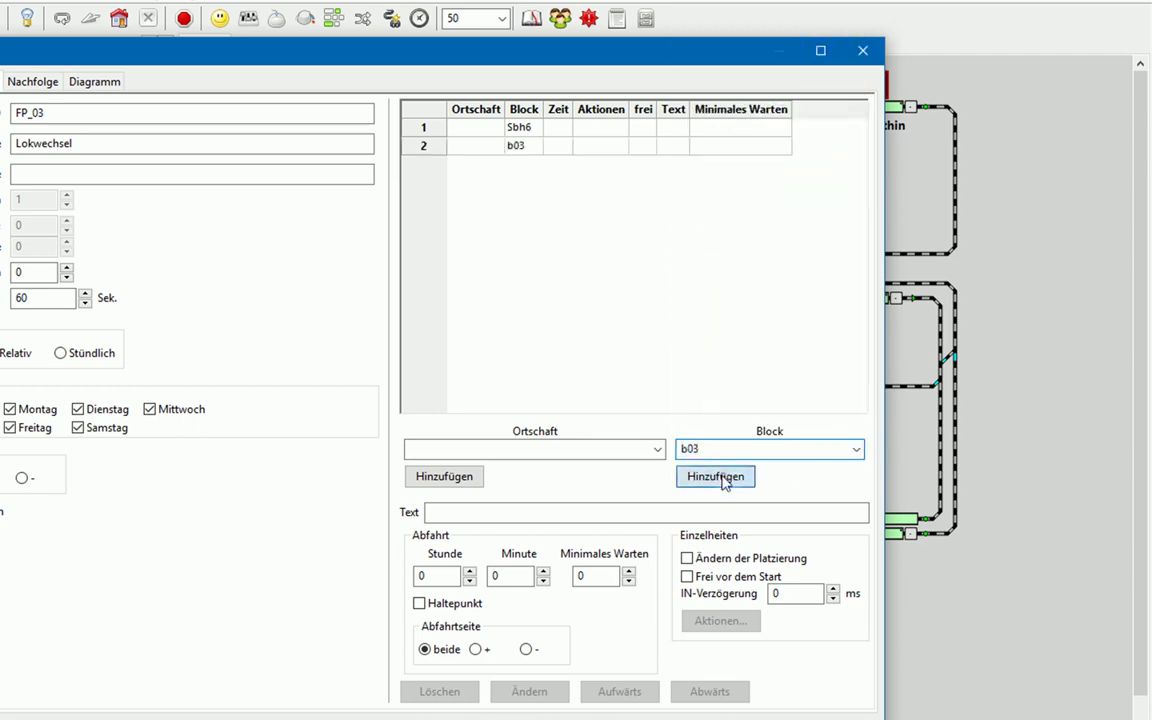
pyautogui.click(856, 450)
pyautogui.click(716, 334)
pyautogui.click(718, 476)
# Add blocks b09 and Pw2 as the fourth and fifth entries of the schedule
pyautogui.click(856, 450)
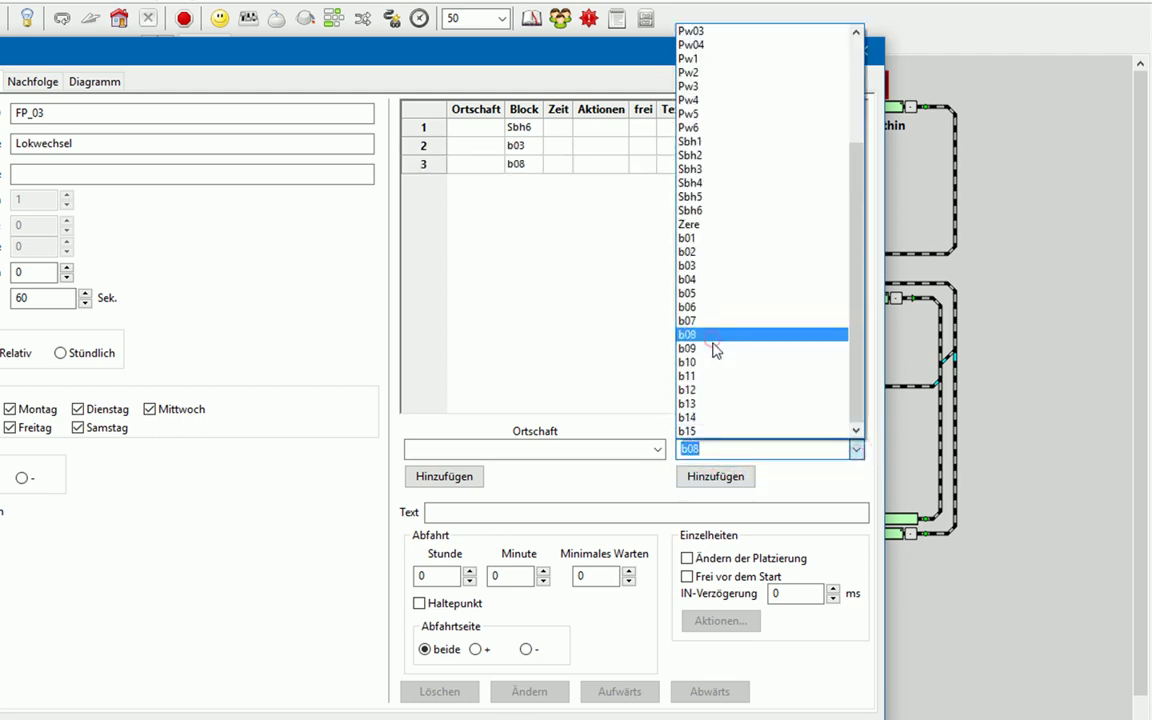
pyautogui.click(715, 349)
pyautogui.click(716, 476)
pyautogui.click(824, 447)
pyautogui.click(700, 72)
pyautogui.click(716, 476)
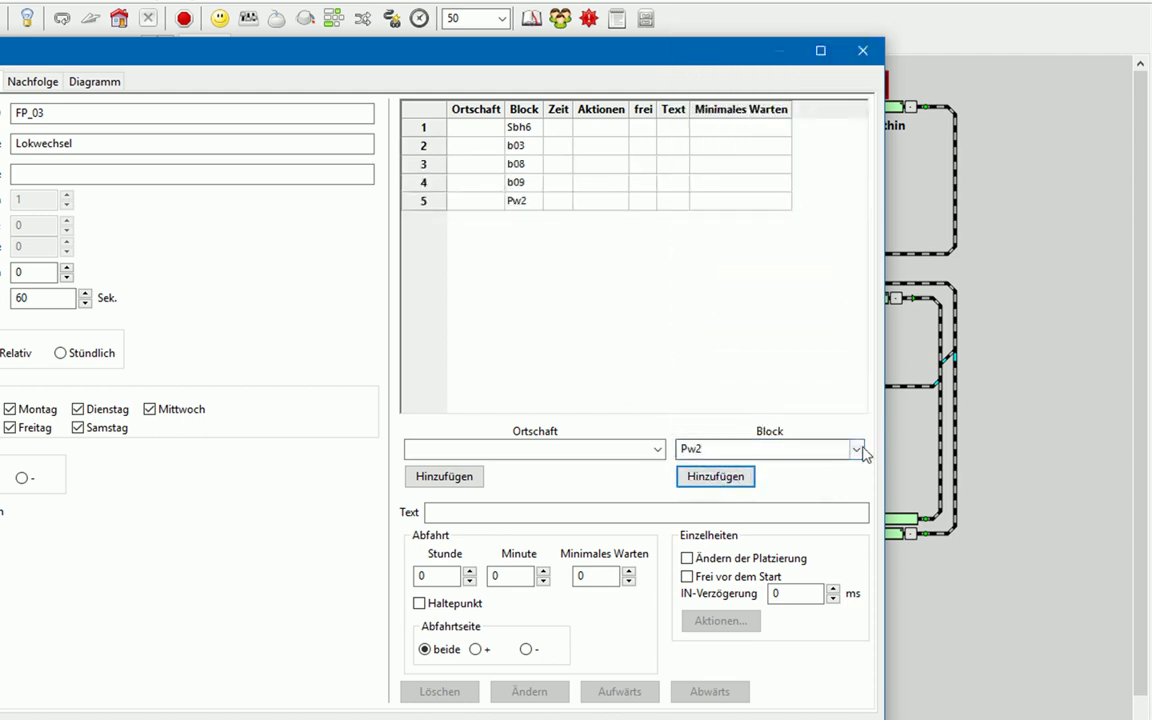
# Add blocks b10 and b11 as the sixth and seventh entries of the schedule
pyautogui.click(857, 449)
pyautogui.click(715, 366)
pyautogui.click(716, 476)
pyautogui.click(856, 449)
pyautogui.click(746, 392)
pyautogui.click(716, 476)
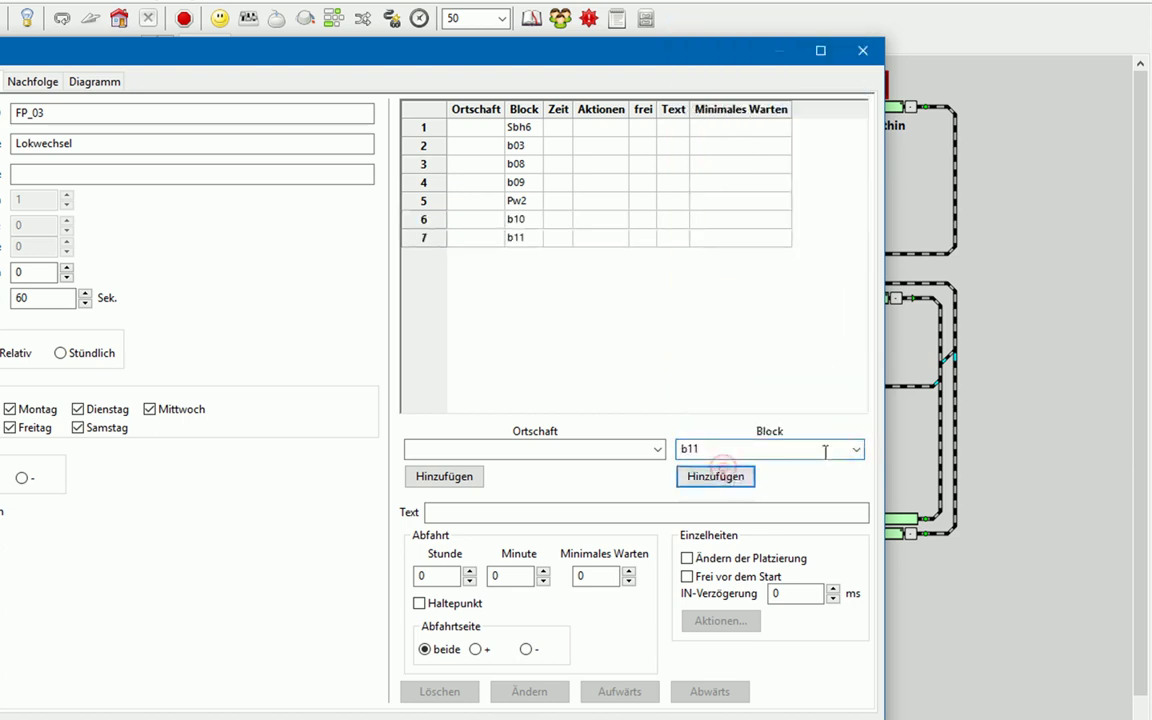
# Add block b12 and a second pass through block b10 as the eighth and ninth entries
pyautogui.click(824, 450)
pyautogui.click(735, 405)
pyautogui.click(716, 476)
pyautogui.click(856, 449)
pyautogui.click(725, 365)
pyautogui.click(722, 478)
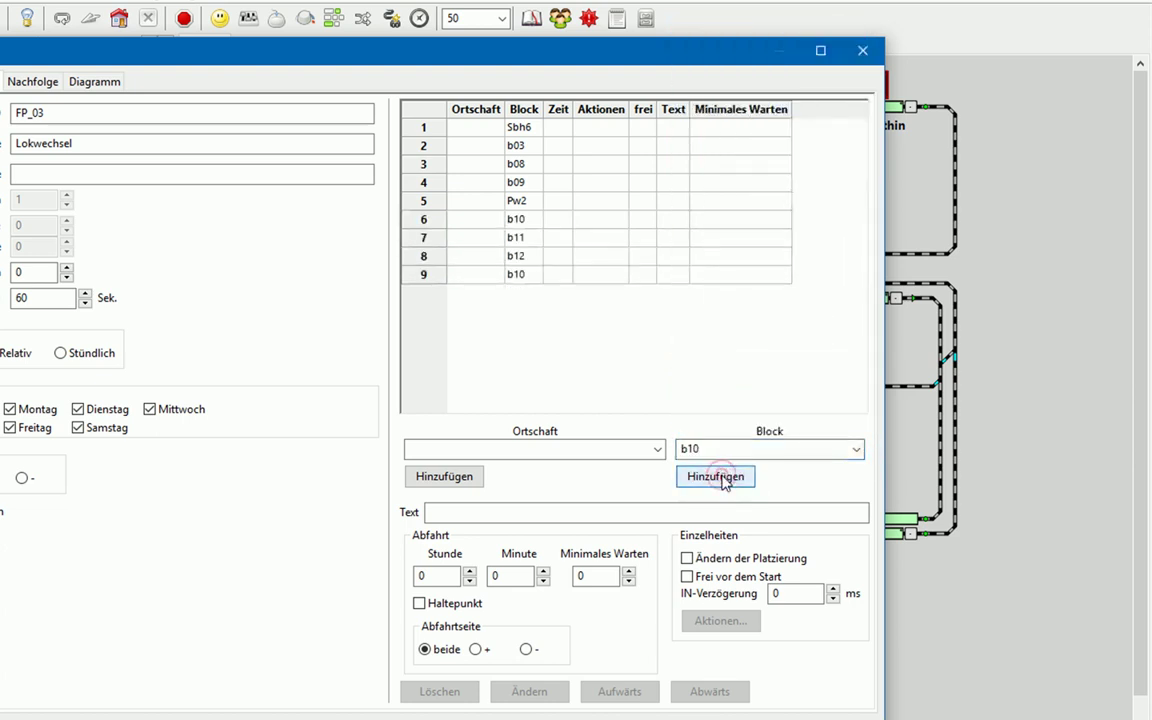
# Add block Pw1 as the tenth entry with the option Ändern der Platzierung enabled
pyautogui.click(751, 447)
pyautogui.click(709, 60)
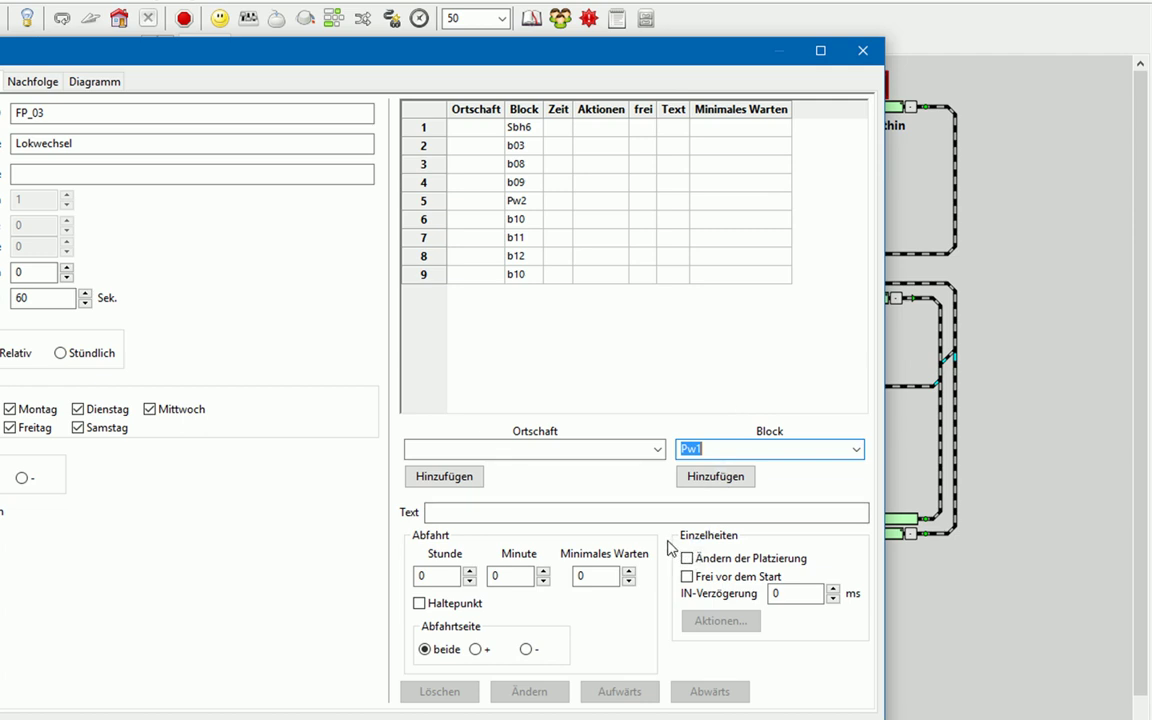
pyautogui.click(688, 560)
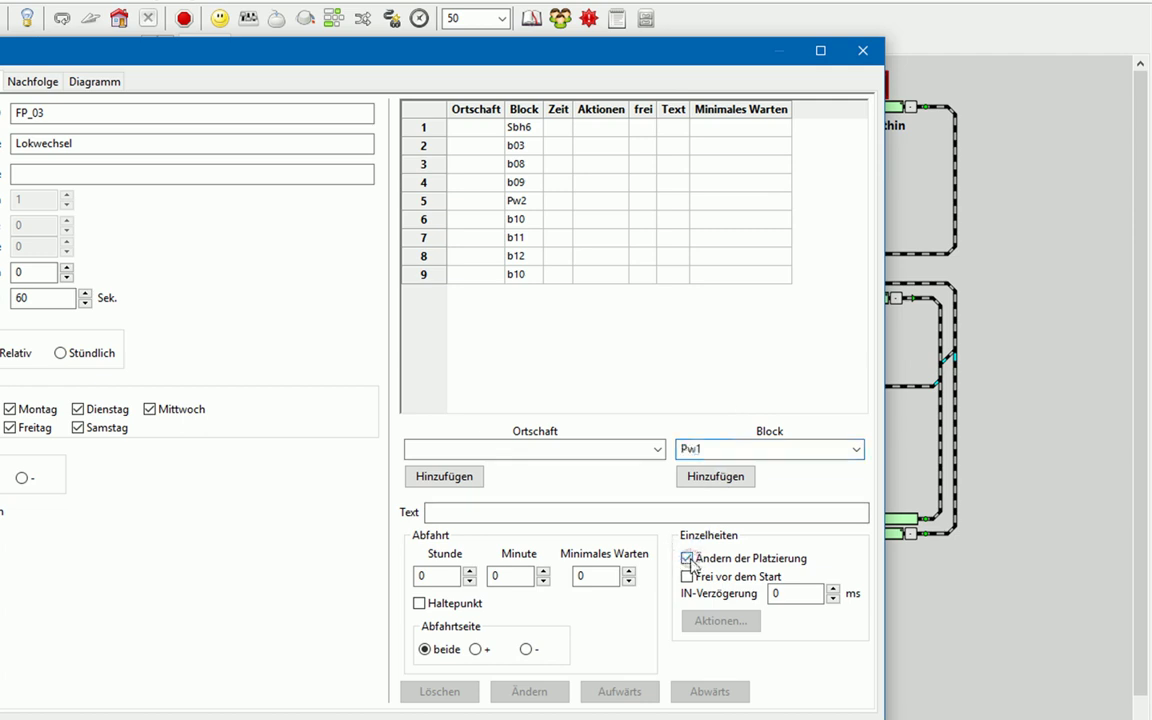
pyautogui.click(708, 479)
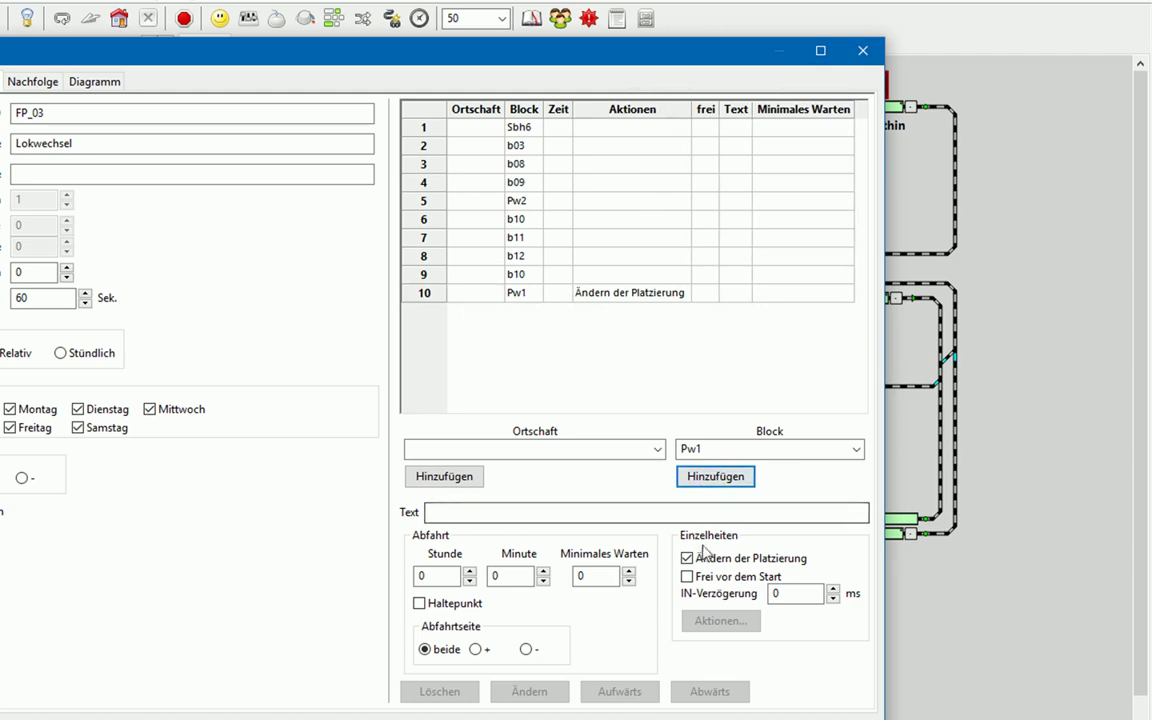
# Add block Lks1 as the eleventh entry with the option Ändern der Platzierung disabled
pyautogui.click(856, 450)
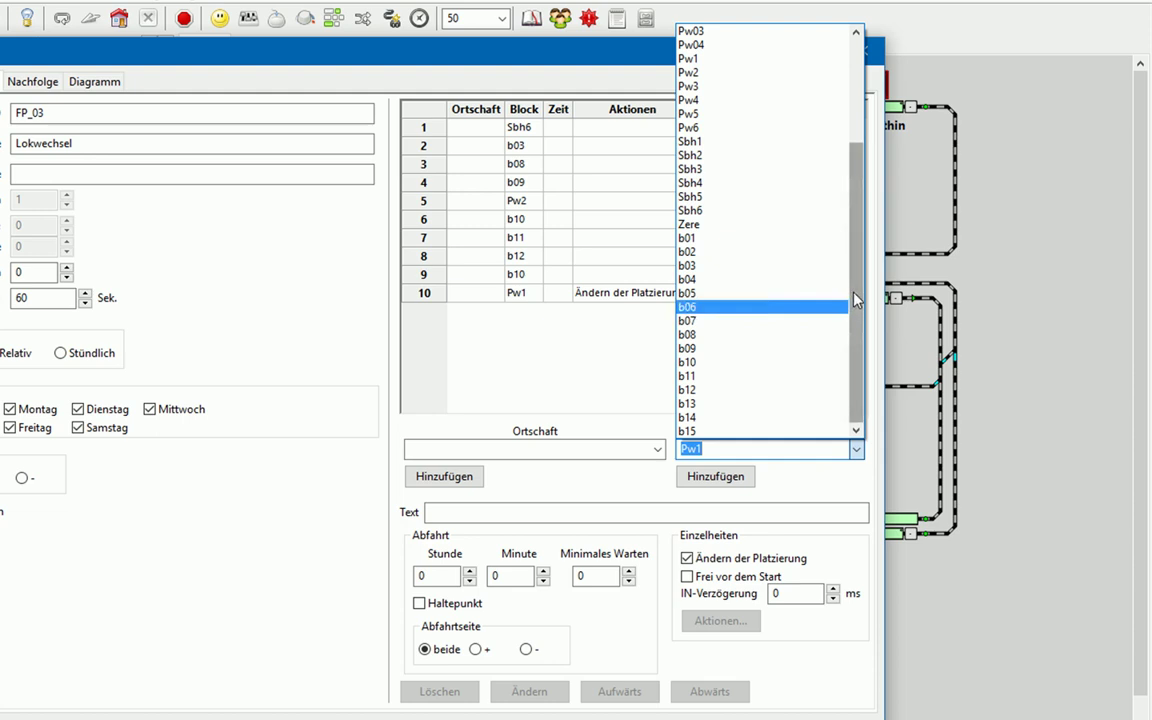
pyautogui.moveTo(854, 291); pyautogui.dragTo(861, 190)
pyautogui.click(708, 46)
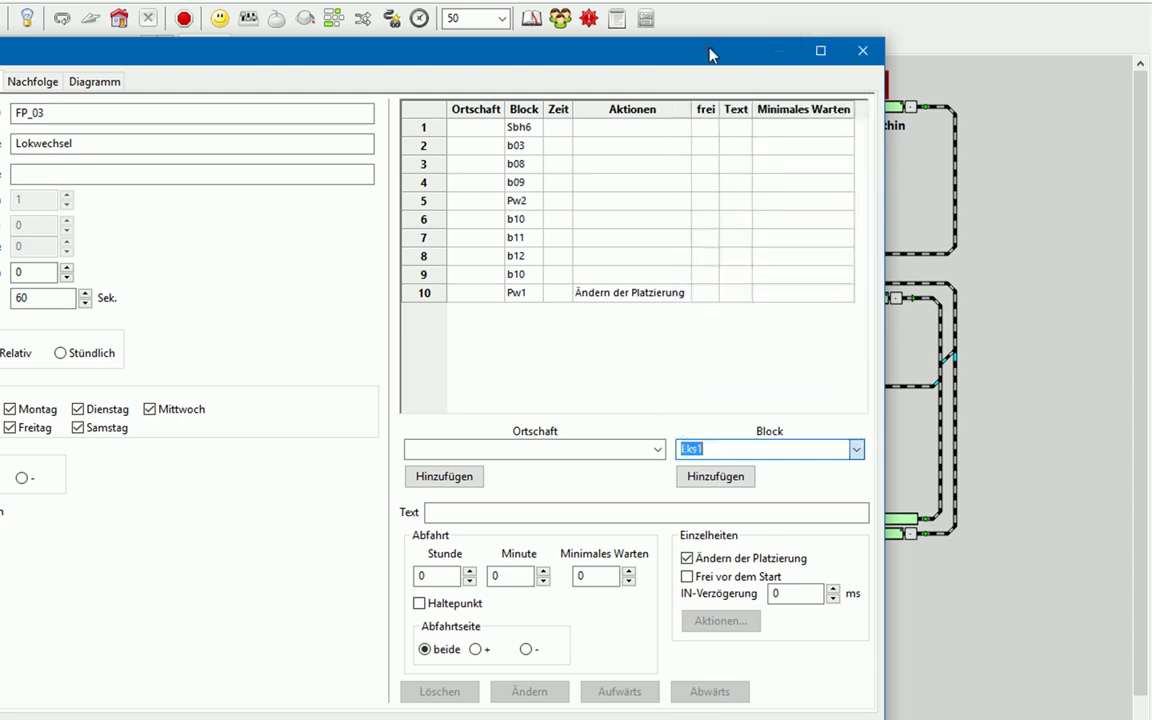
pyautogui.click(687, 558)
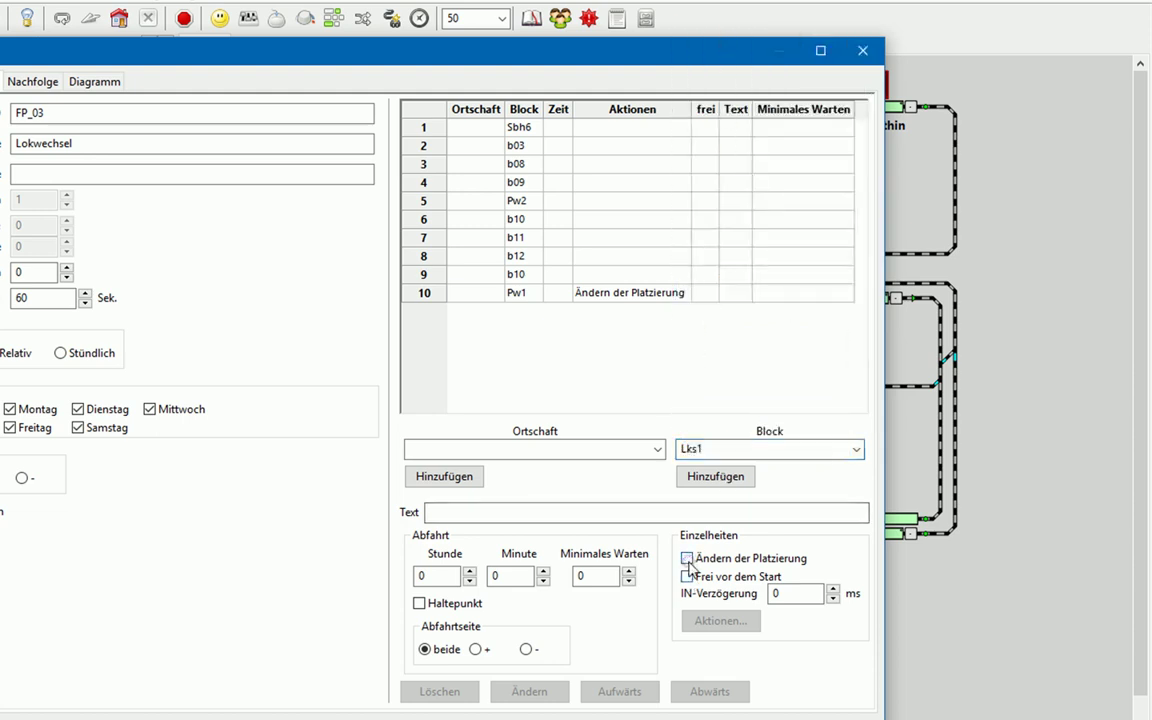
pyautogui.click(712, 477)
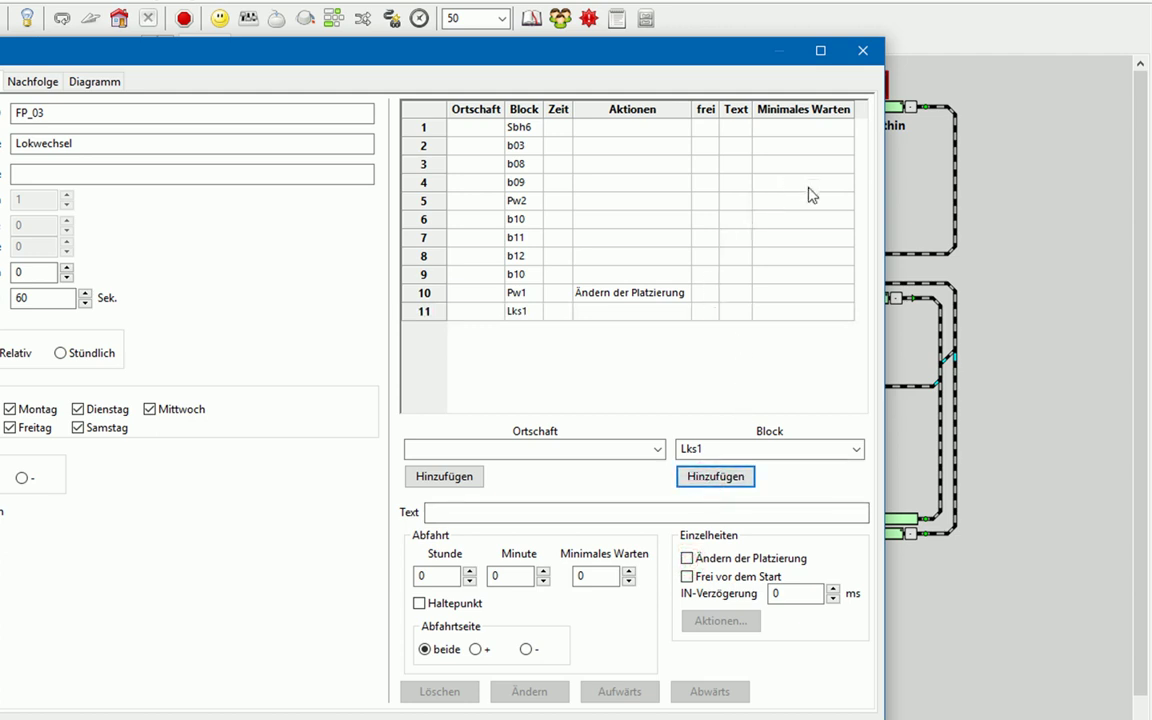
# Add block Pw1 as the twelfth and final entry, then apply and close schedule FP_03
pyautogui.click(838, 446)
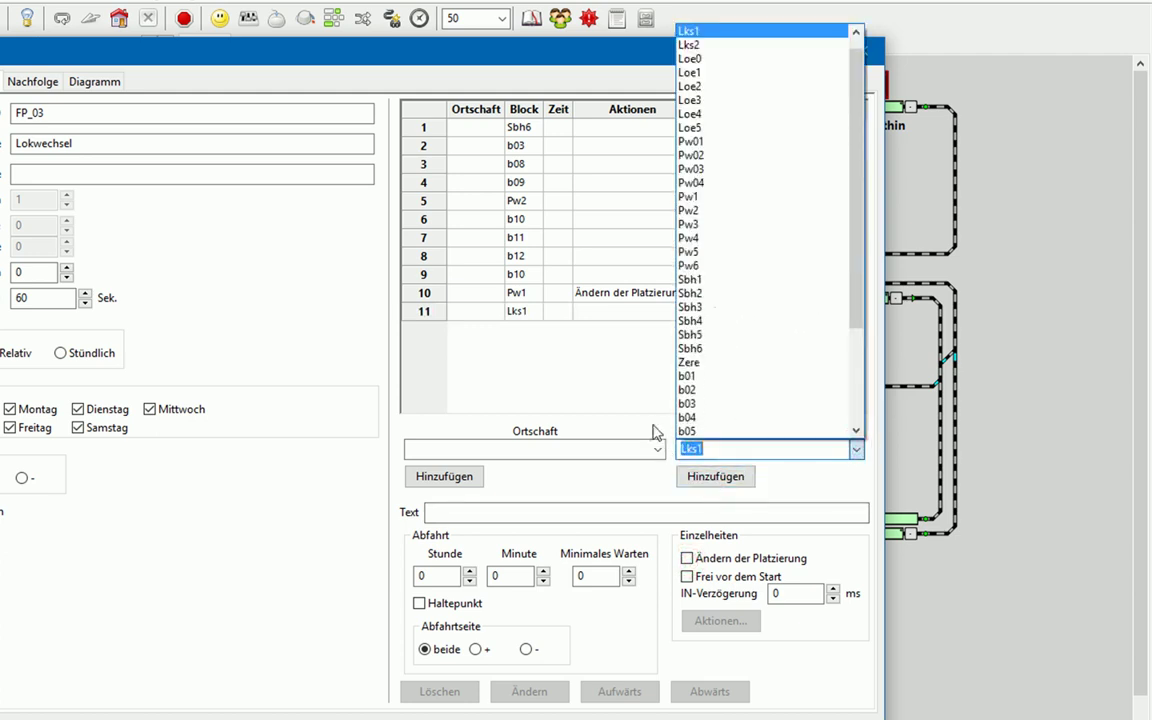
pyautogui.click(712, 196)
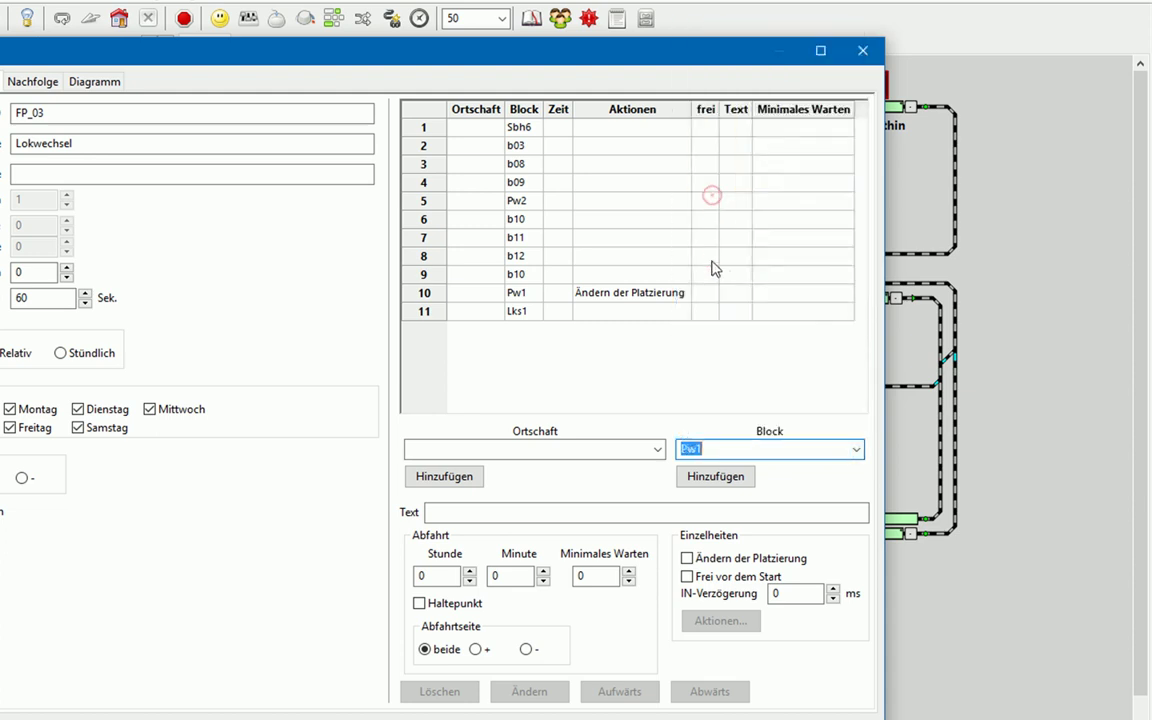
pyautogui.click(710, 477)
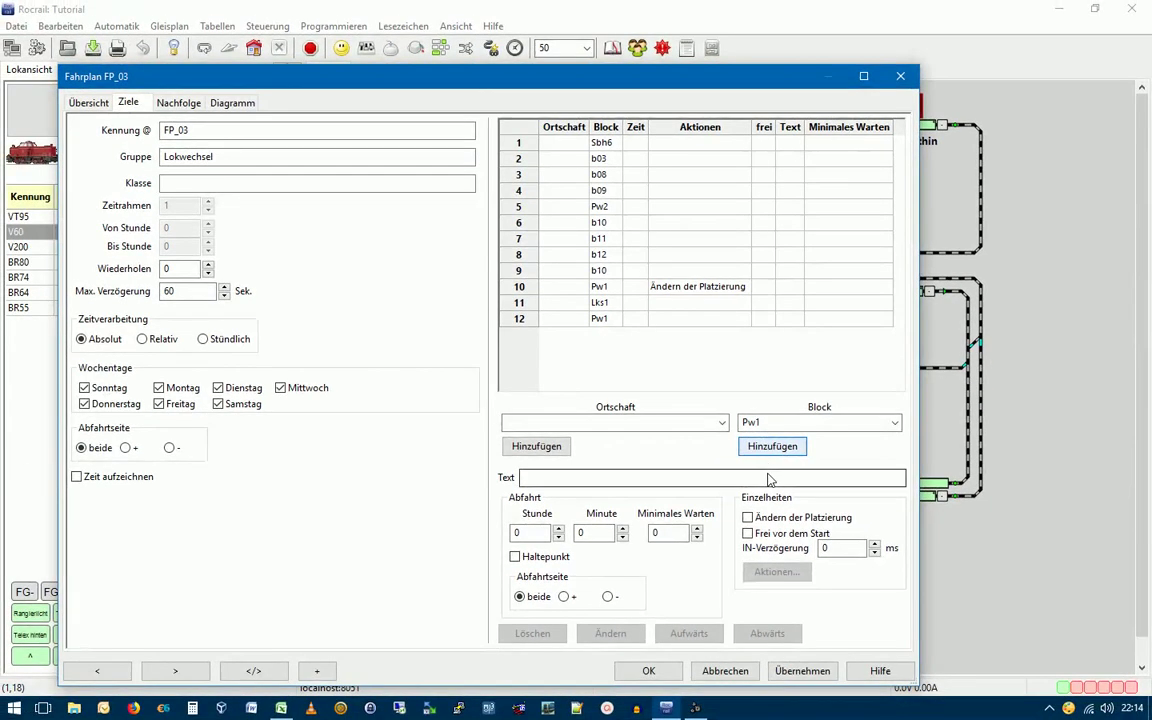
pyautogui.click(782, 668)
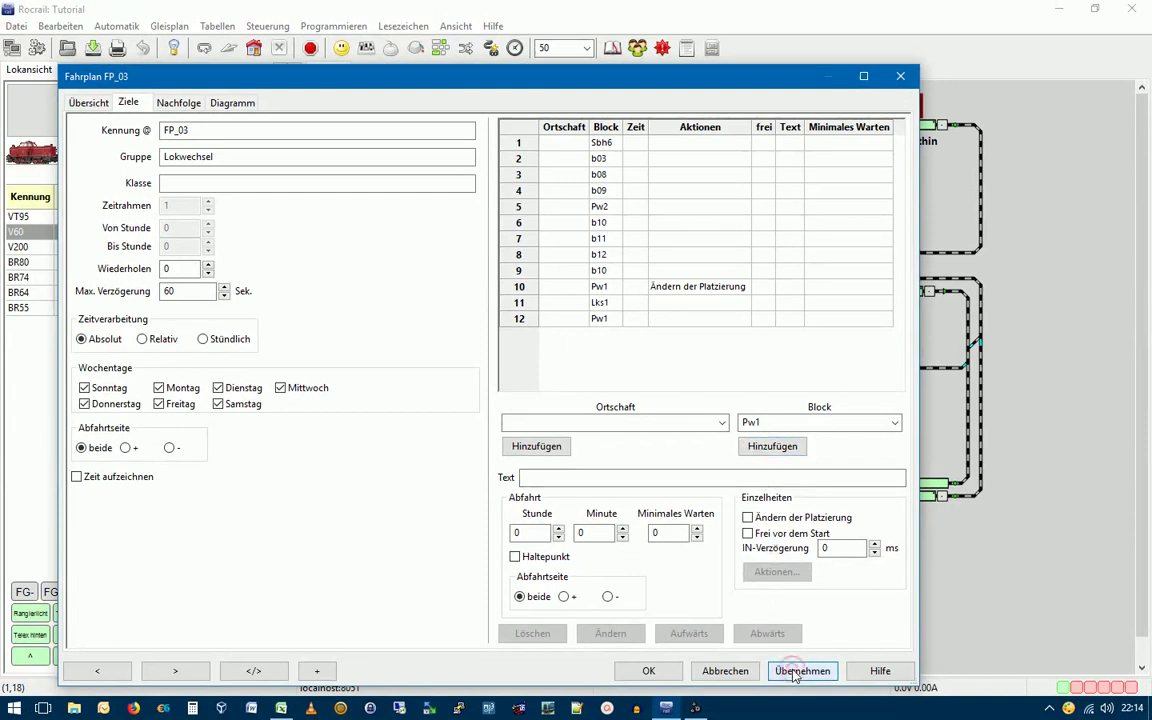
pyautogui.click(663, 673)
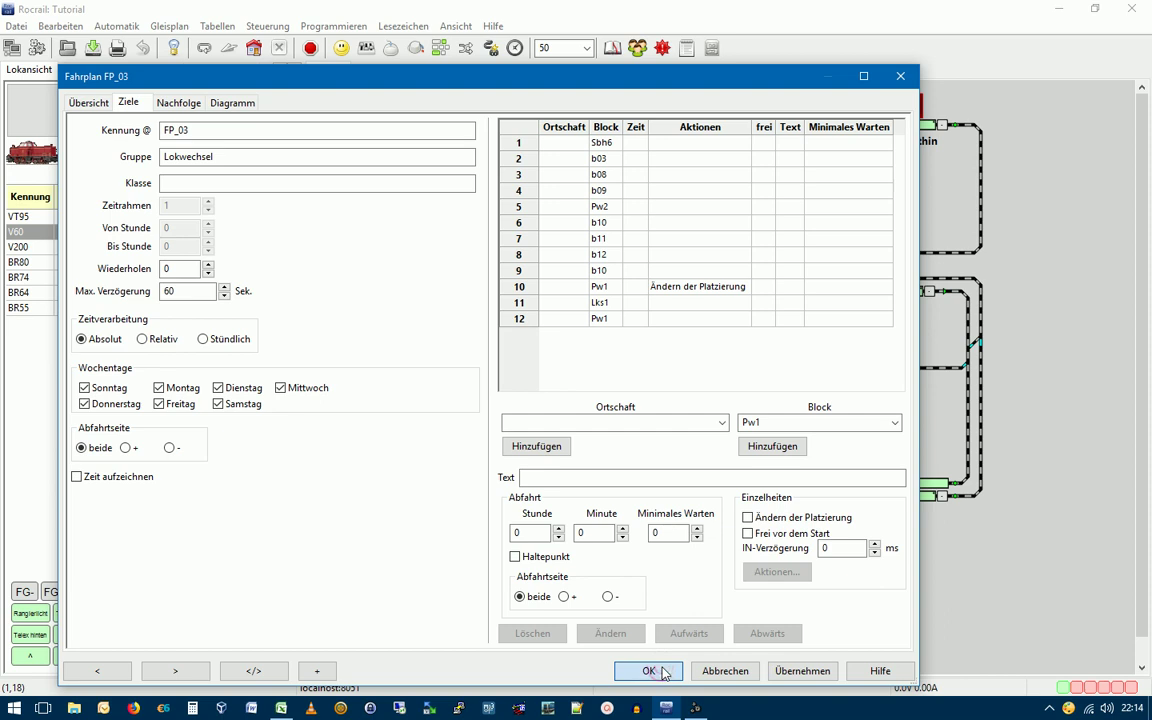
pyautogui.click(663, 673)
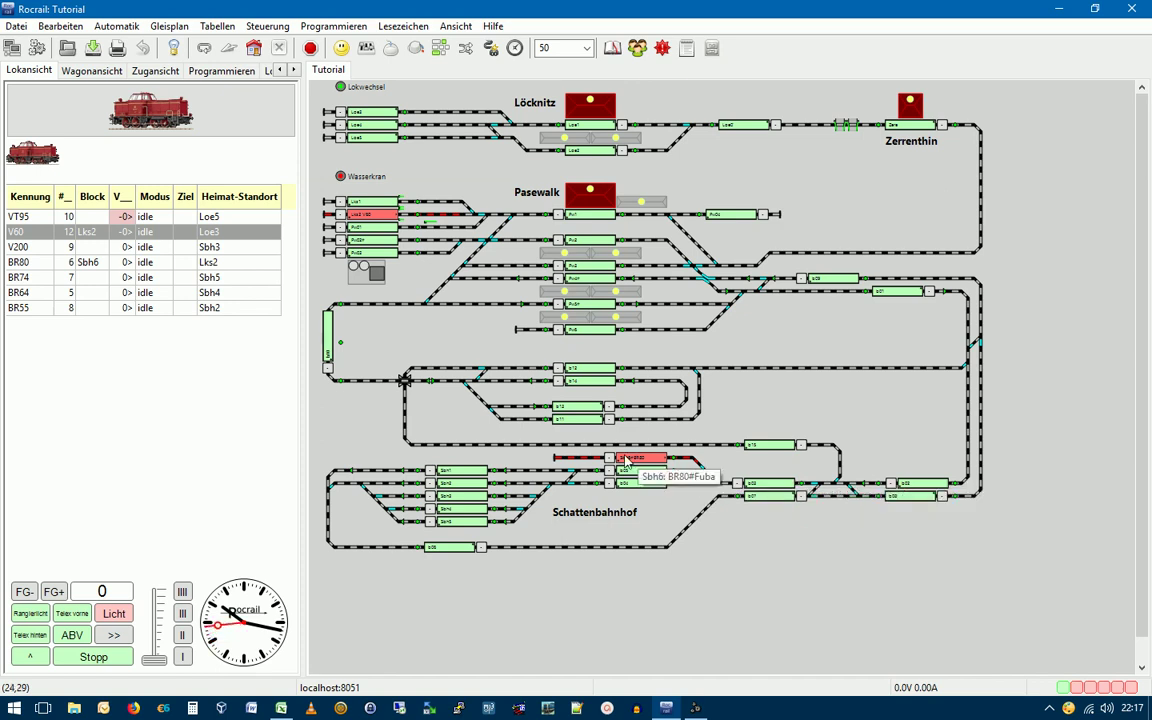
# Set FP_03 as the follow-up schedule of schedule FP_02, then apply and close the schedule settings
pyautogui.click(683, 461)
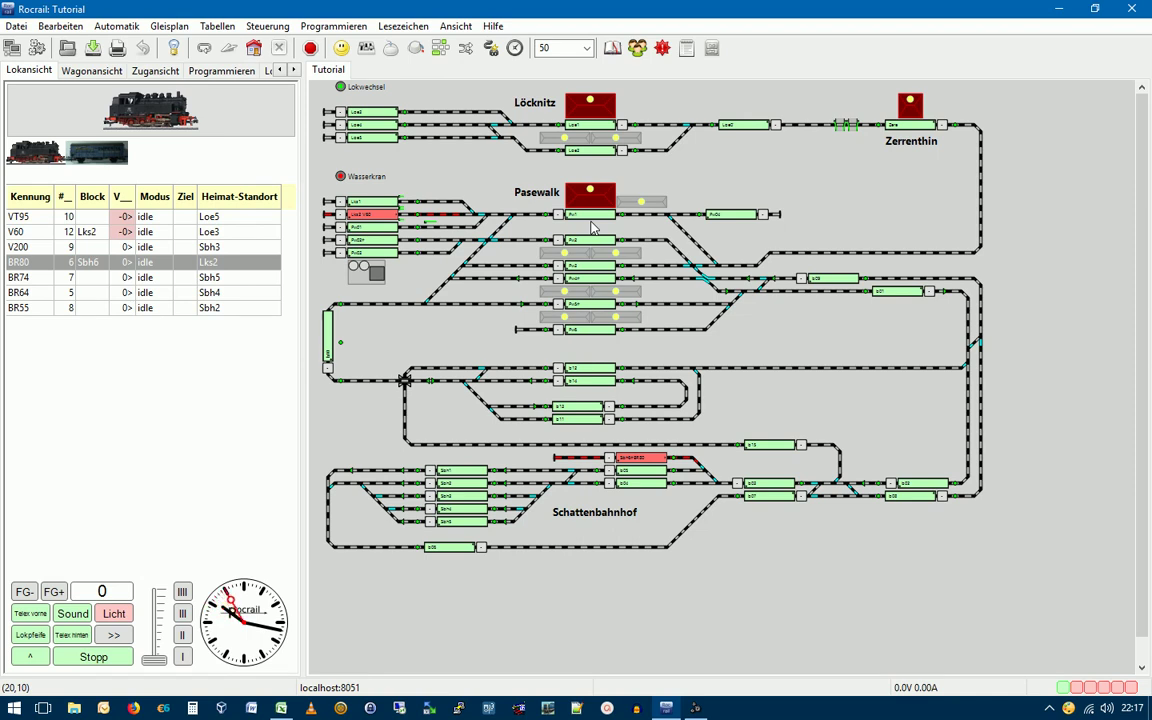
pyautogui.click(217, 26)
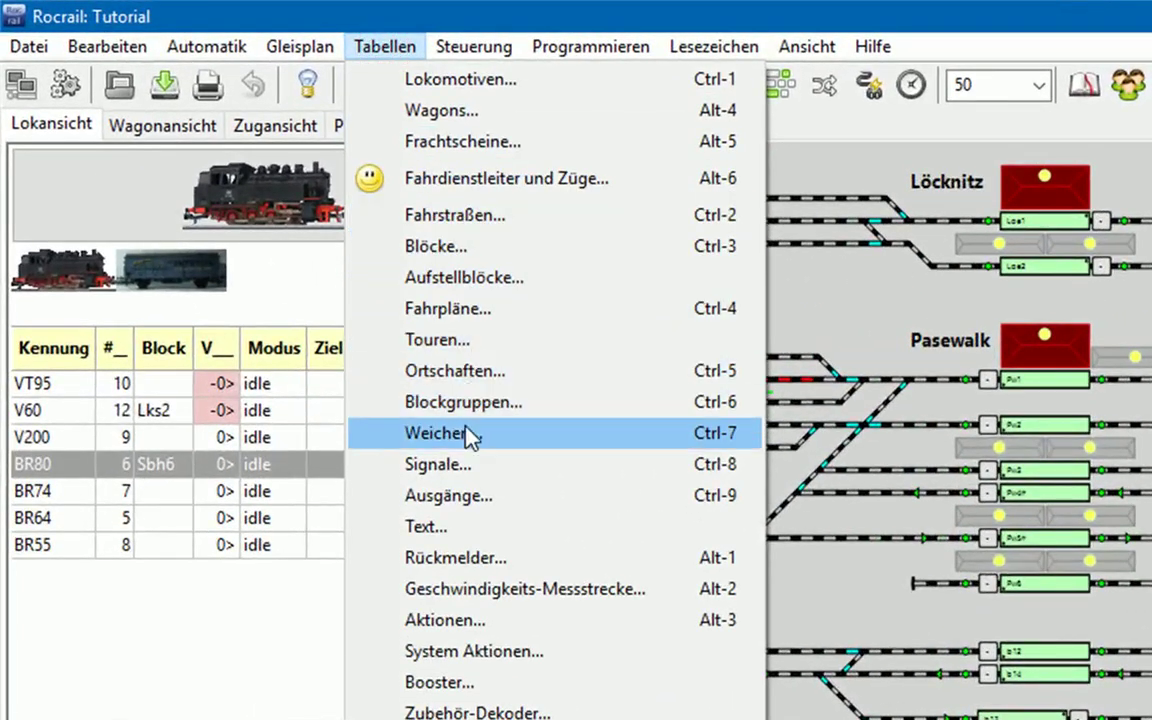
pyautogui.click(415, 308)
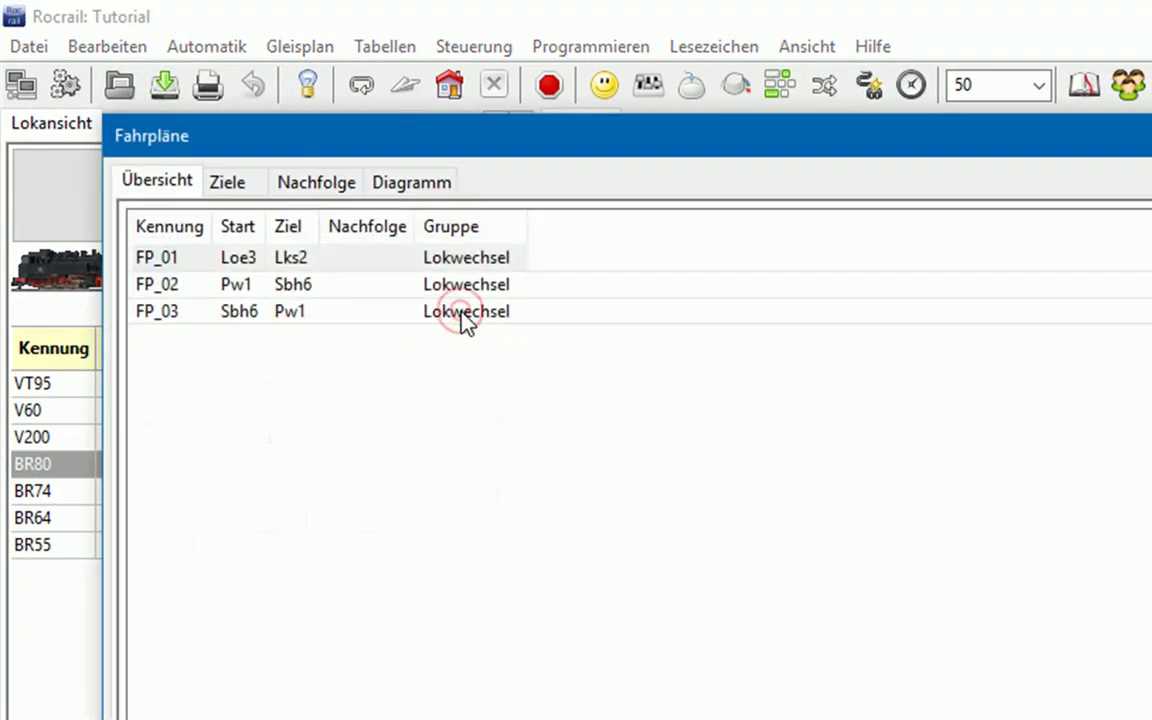
pyautogui.click(180, 287)
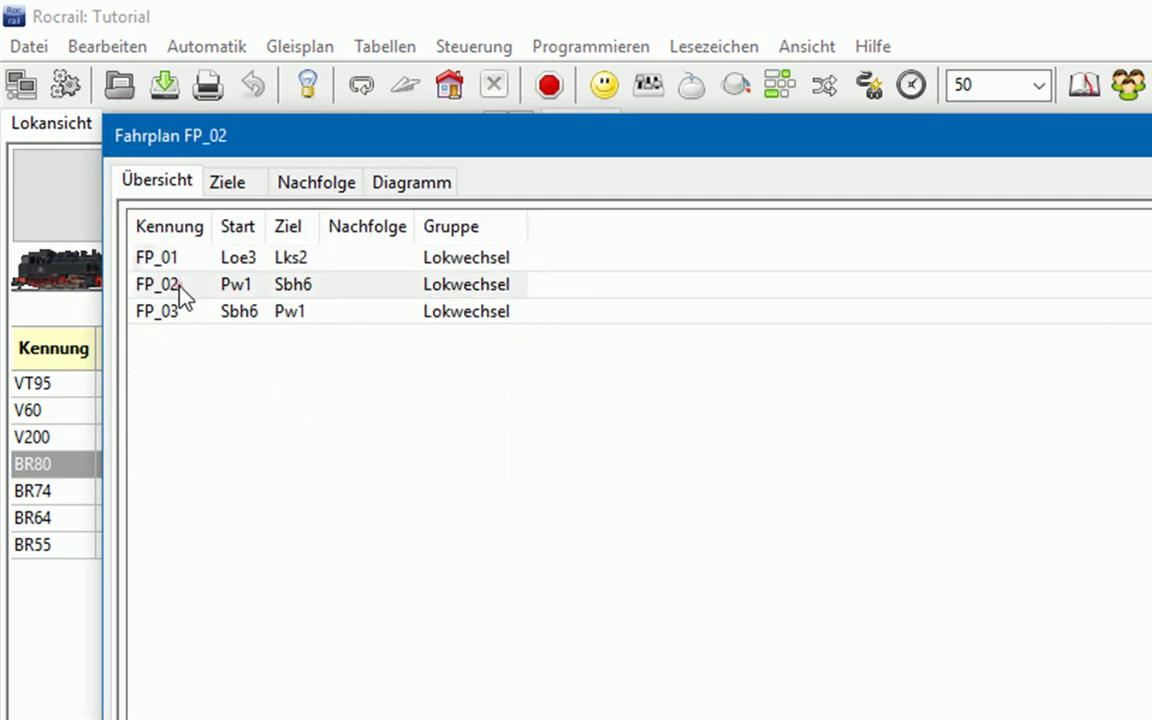
pyautogui.click(240, 187)
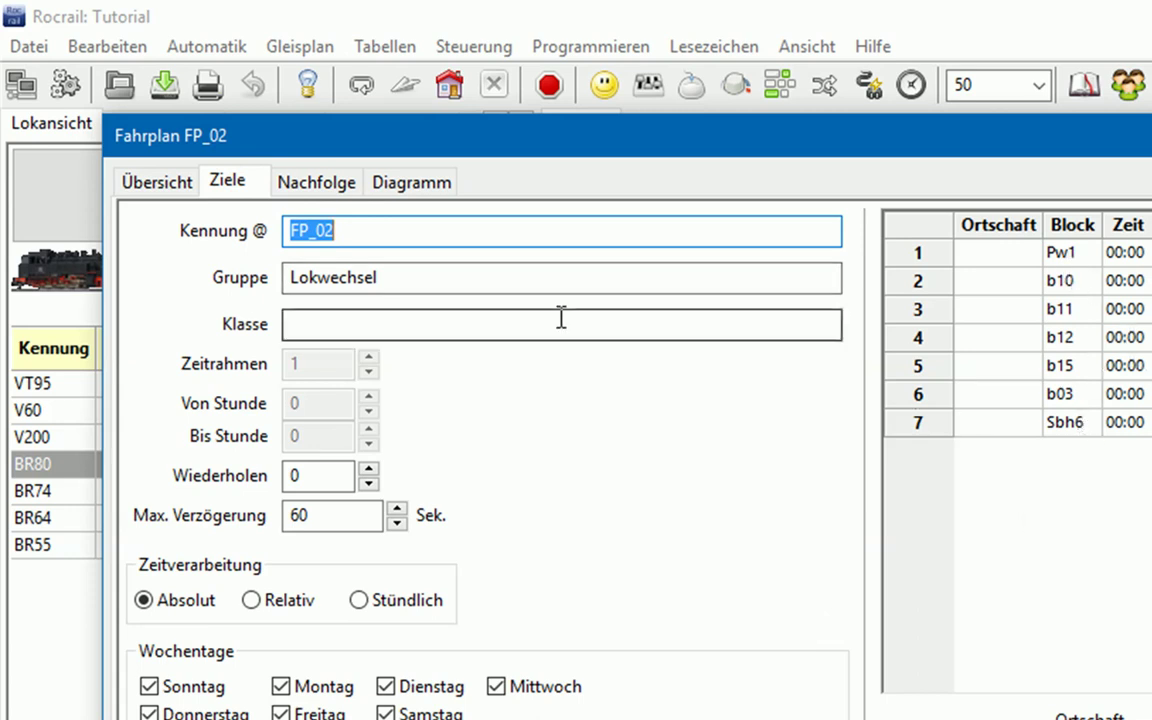
pyautogui.click(322, 184)
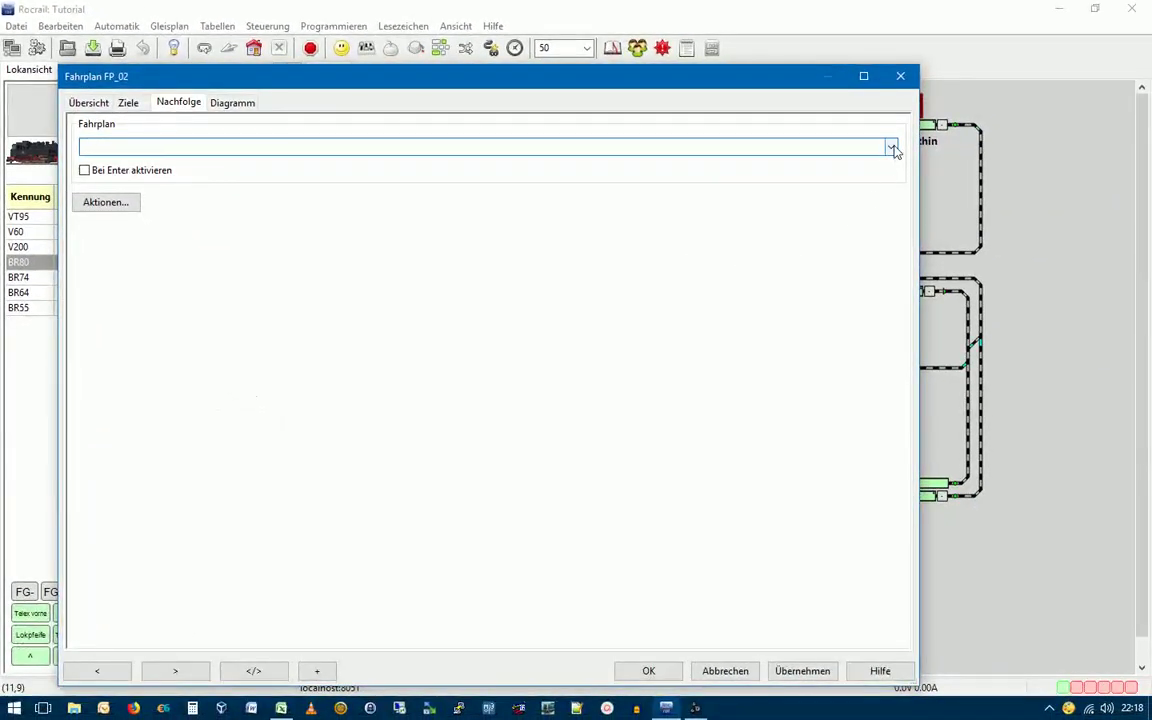
pyautogui.click(891, 147)
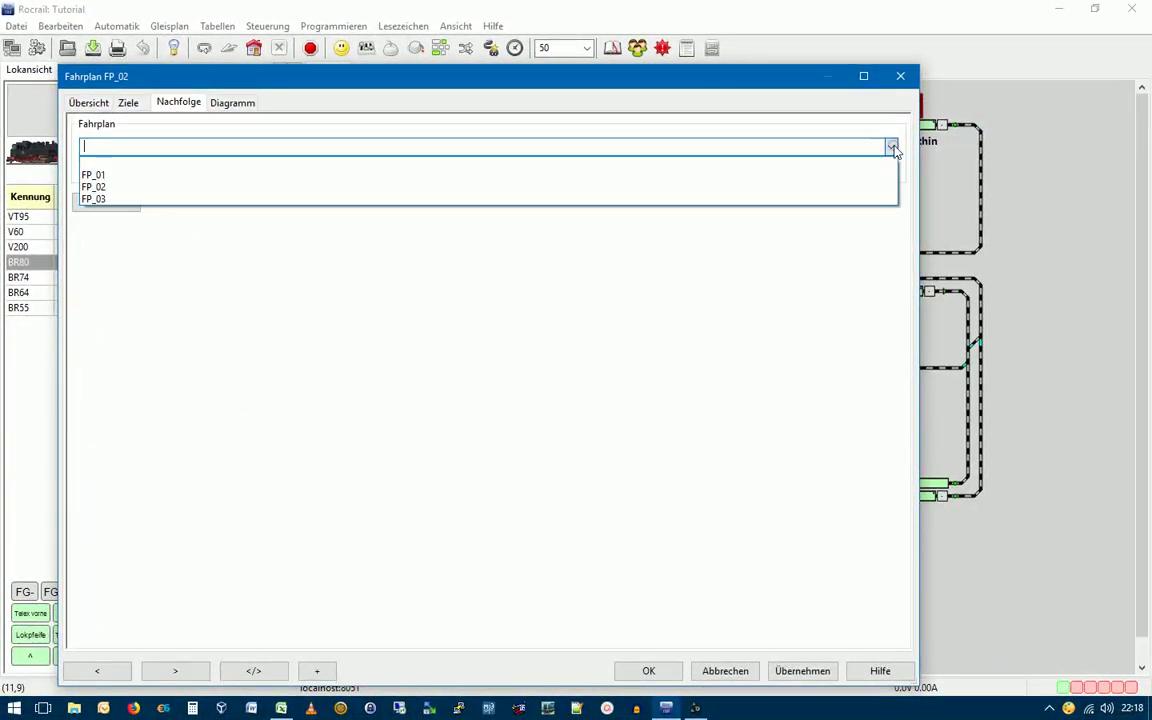
pyautogui.click(124, 198)
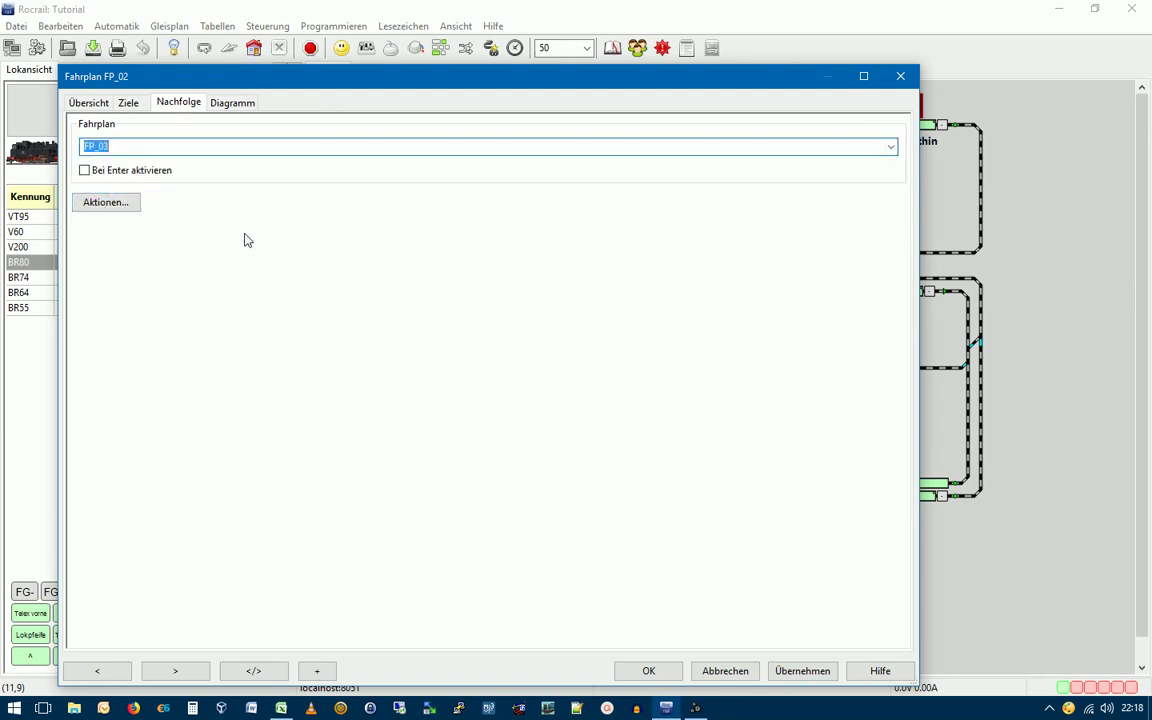
pyautogui.click(801, 672)
pyautogui.click(649, 671)
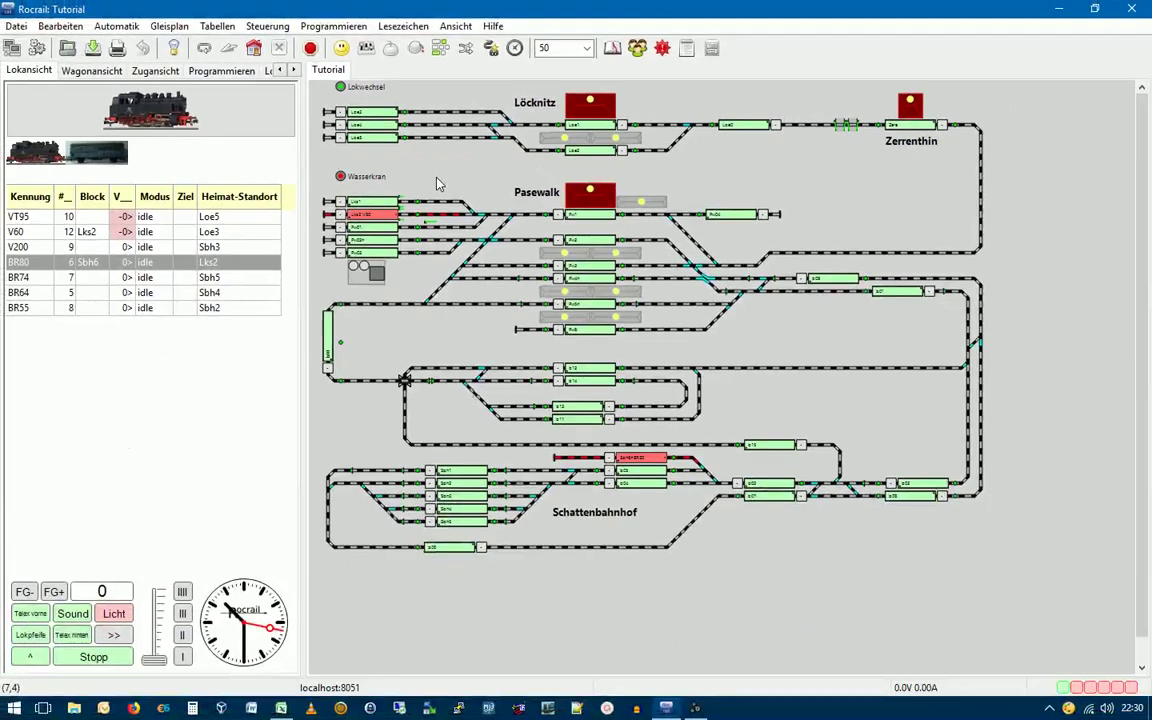
# Create a new schedule with the identifier FP_04 and the group Lokwechel, and apply it
pyautogui.click(218, 26)
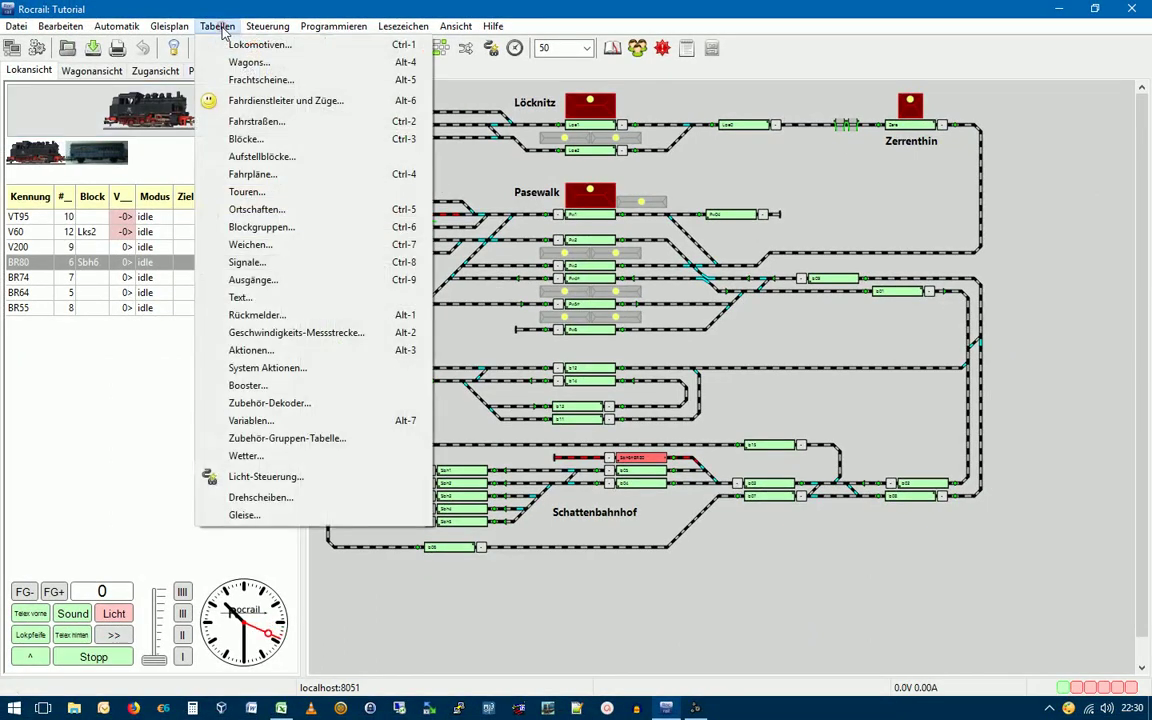
pyautogui.click(258, 175)
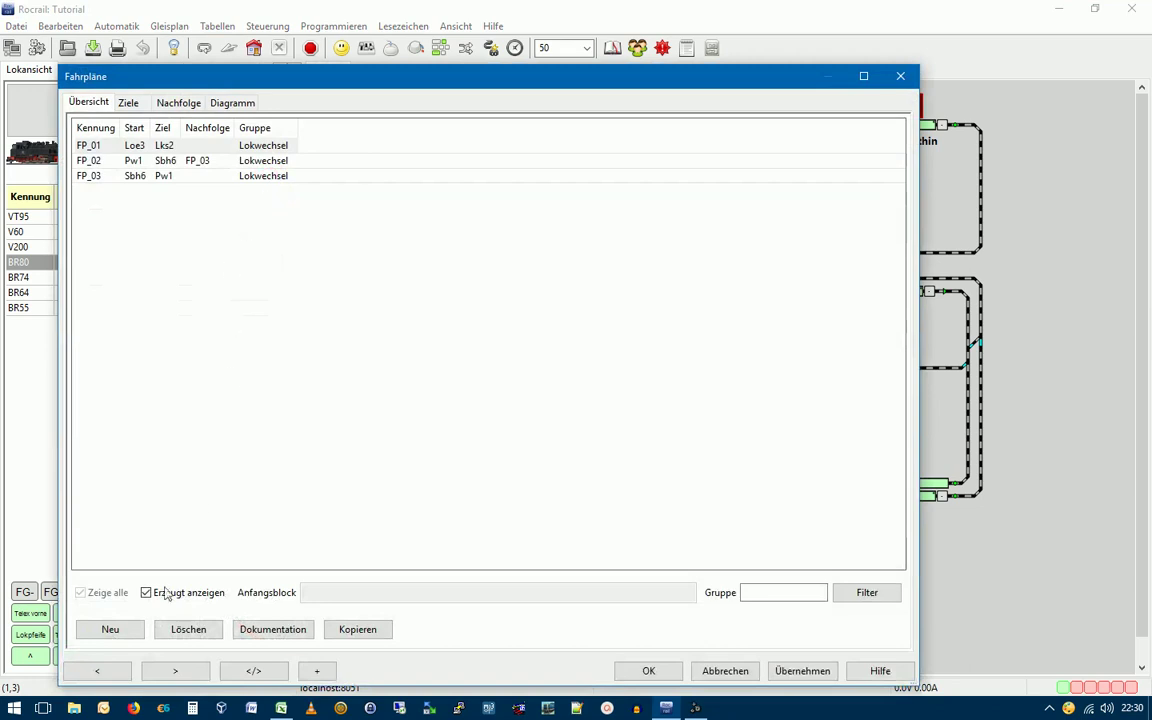
pyautogui.click(128, 629)
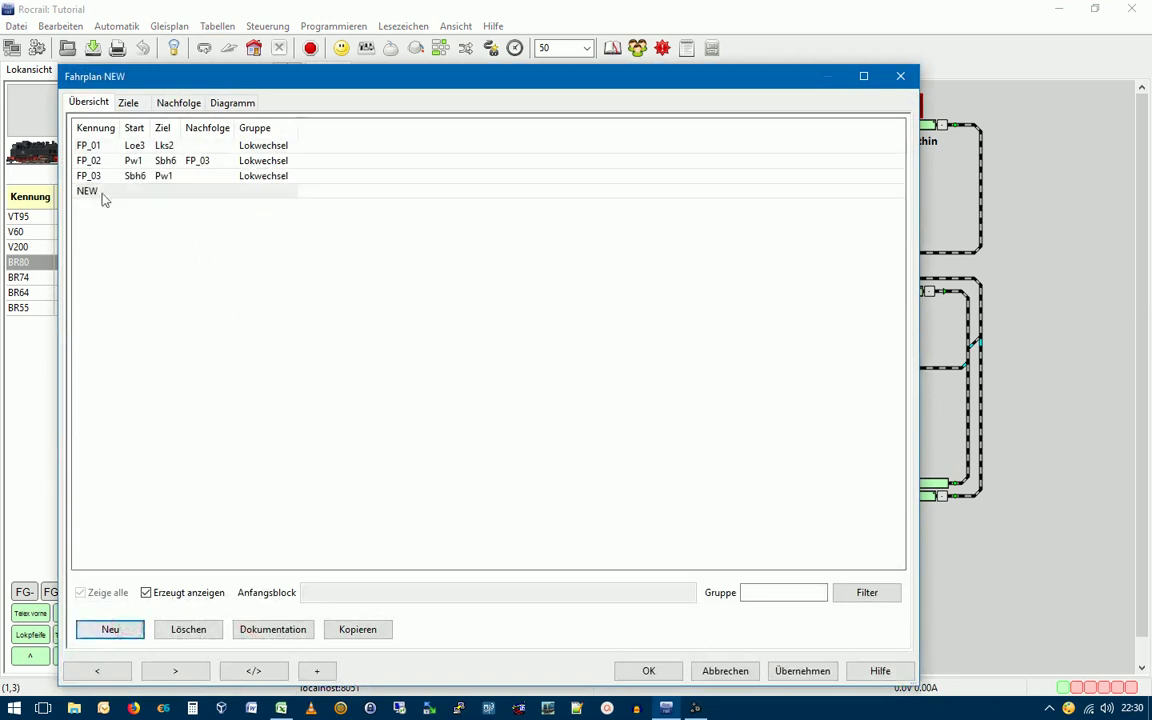
pyautogui.click(130, 103)
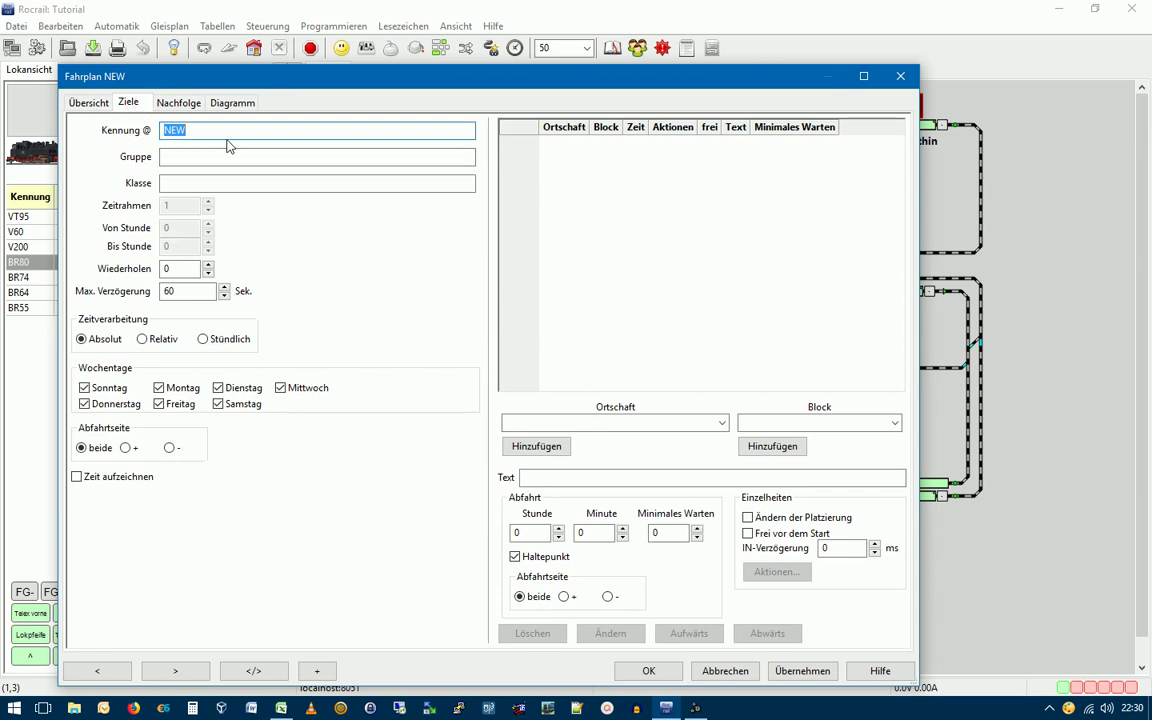
pyautogui.write('FP')
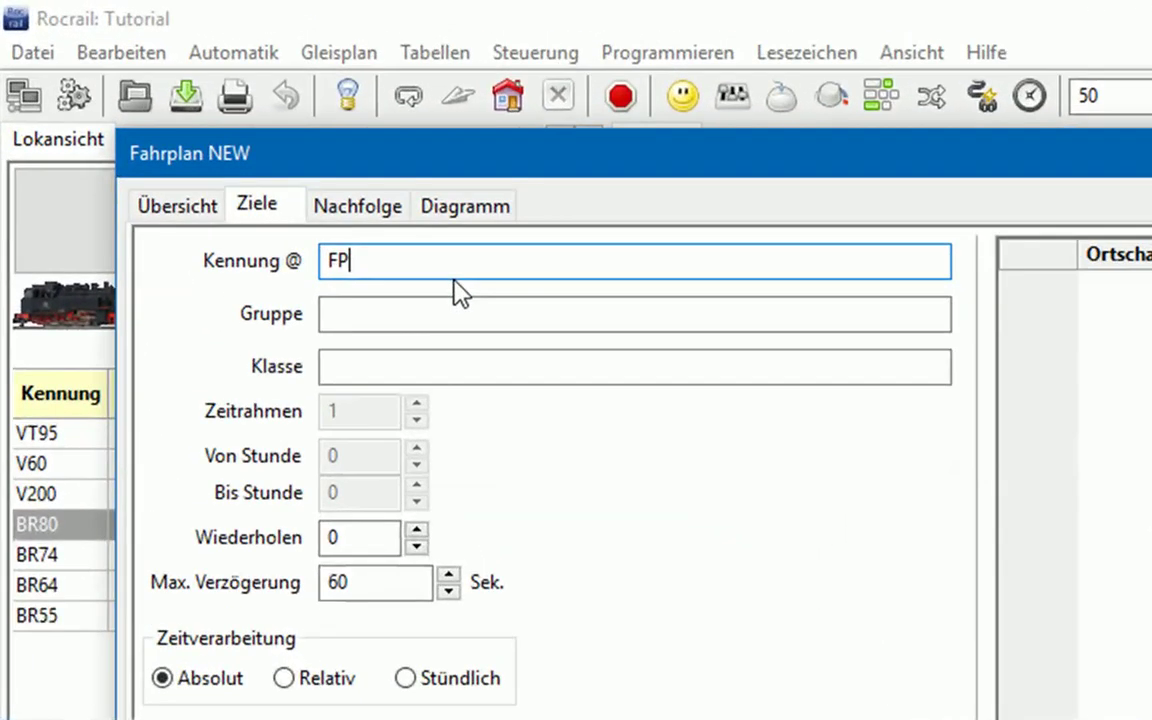
pyautogui.write('_04')
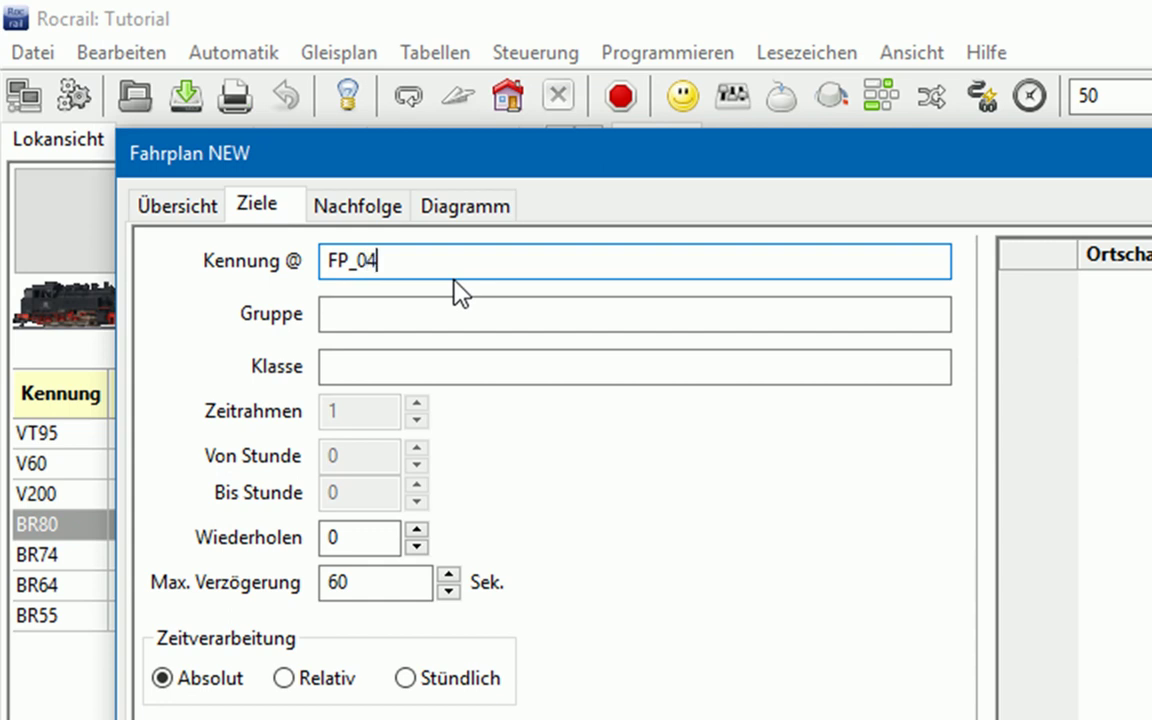
pyautogui.press('Tab')
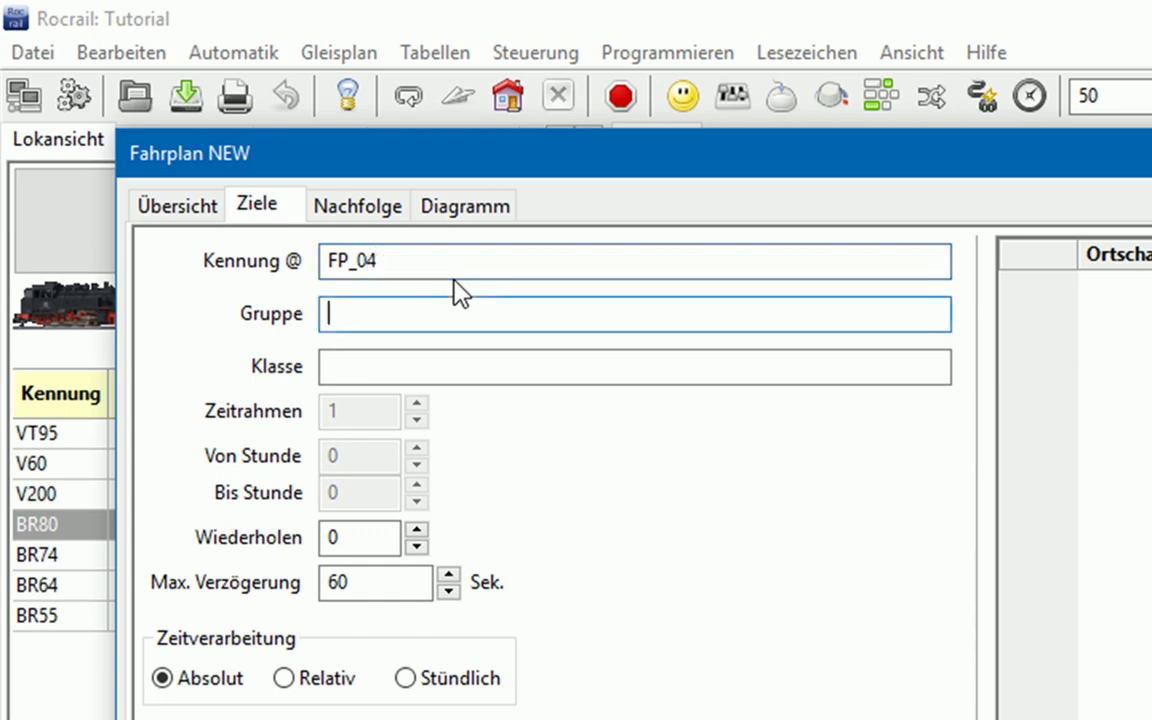
pyautogui.write('Lokwechel')
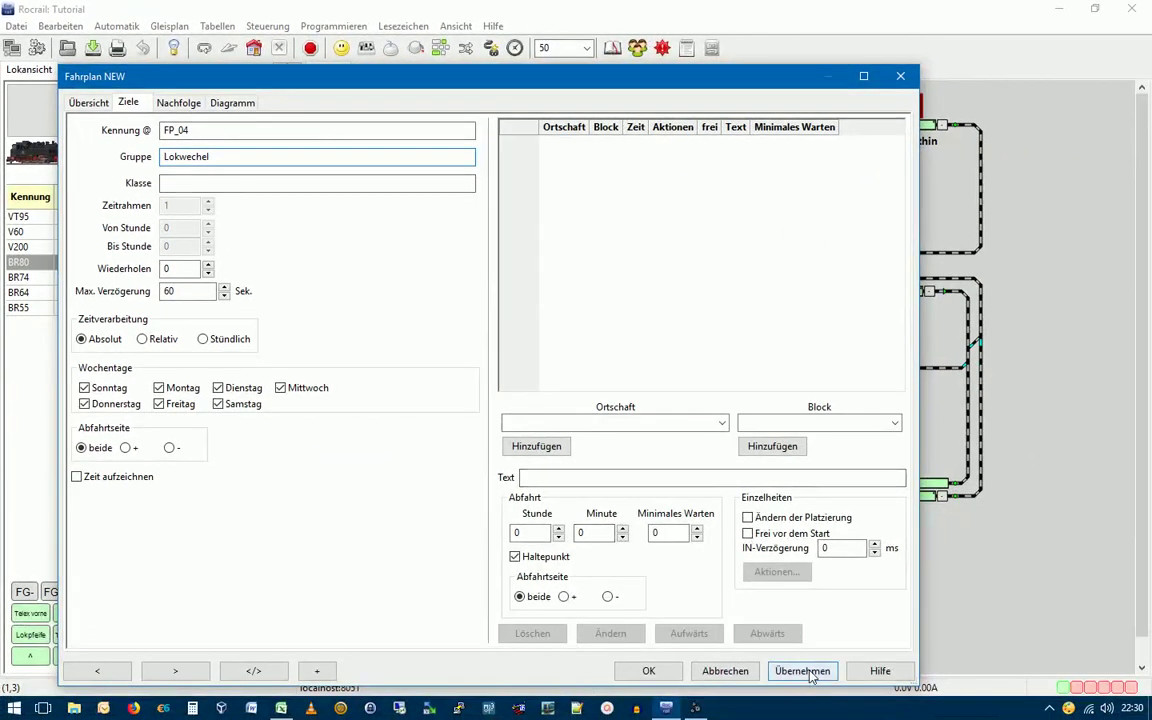
pyautogui.click(805, 671)
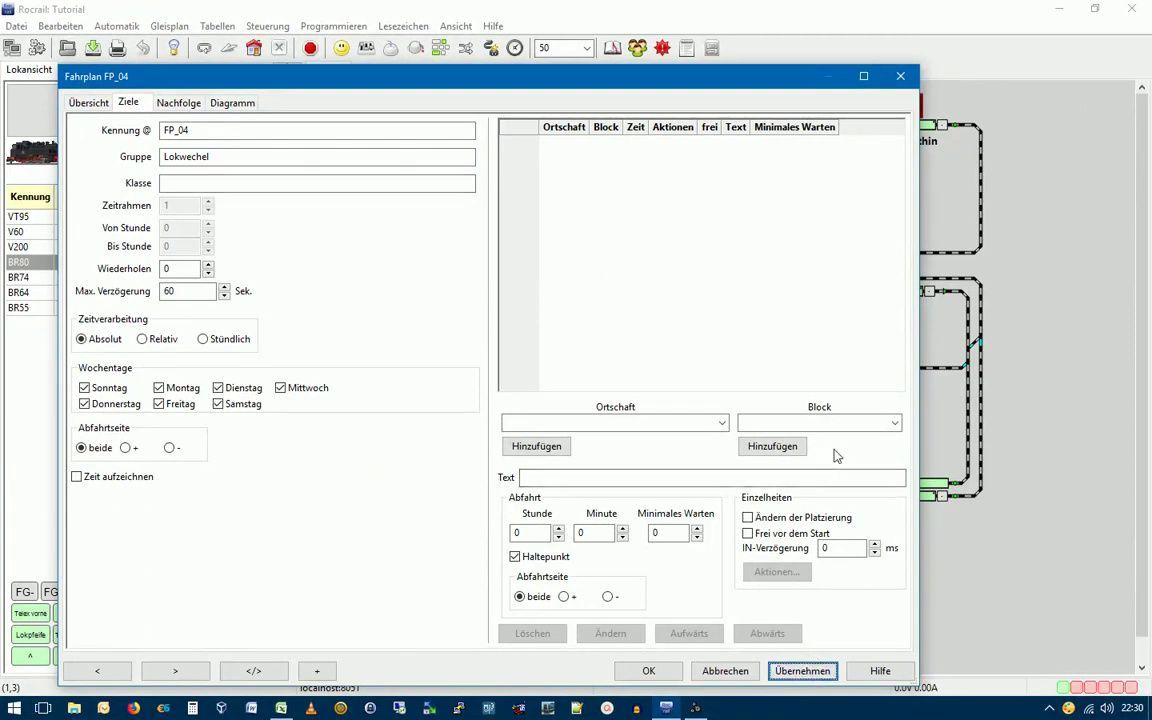
# Add blocks Pw1 and b10 as the first and second entries of schedule FP_04
pyautogui.click(895, 422)
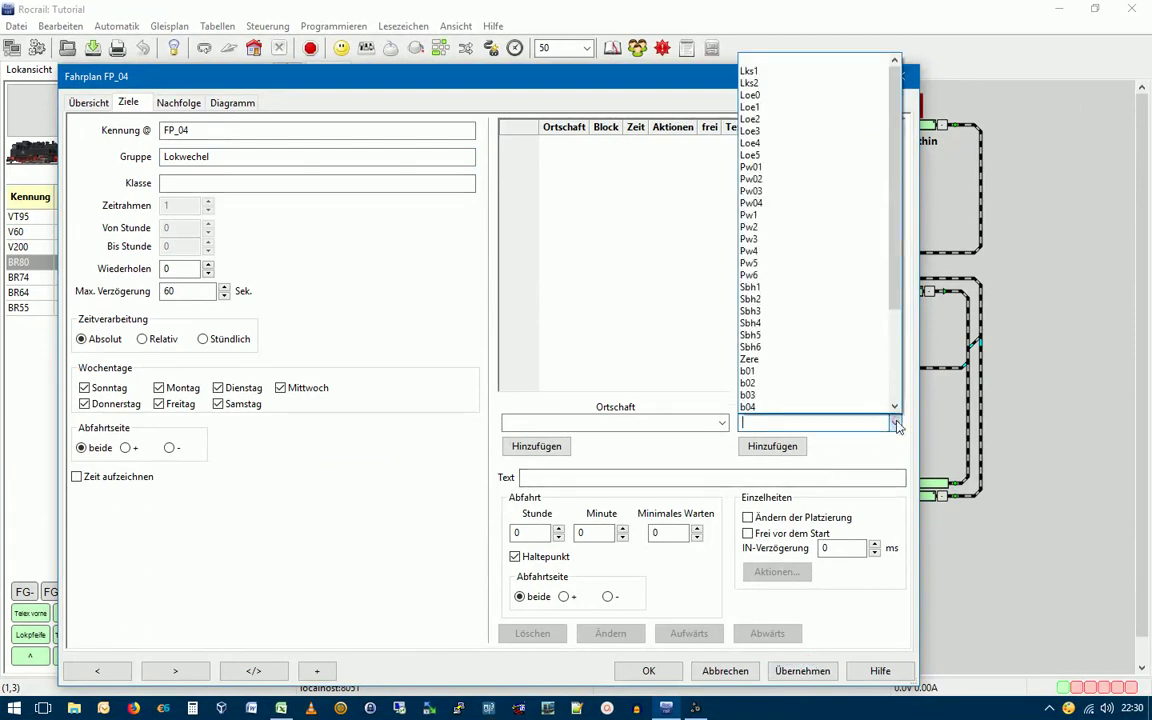
pyautogui.click(772, 216)
pyautogui.click(772, 446)
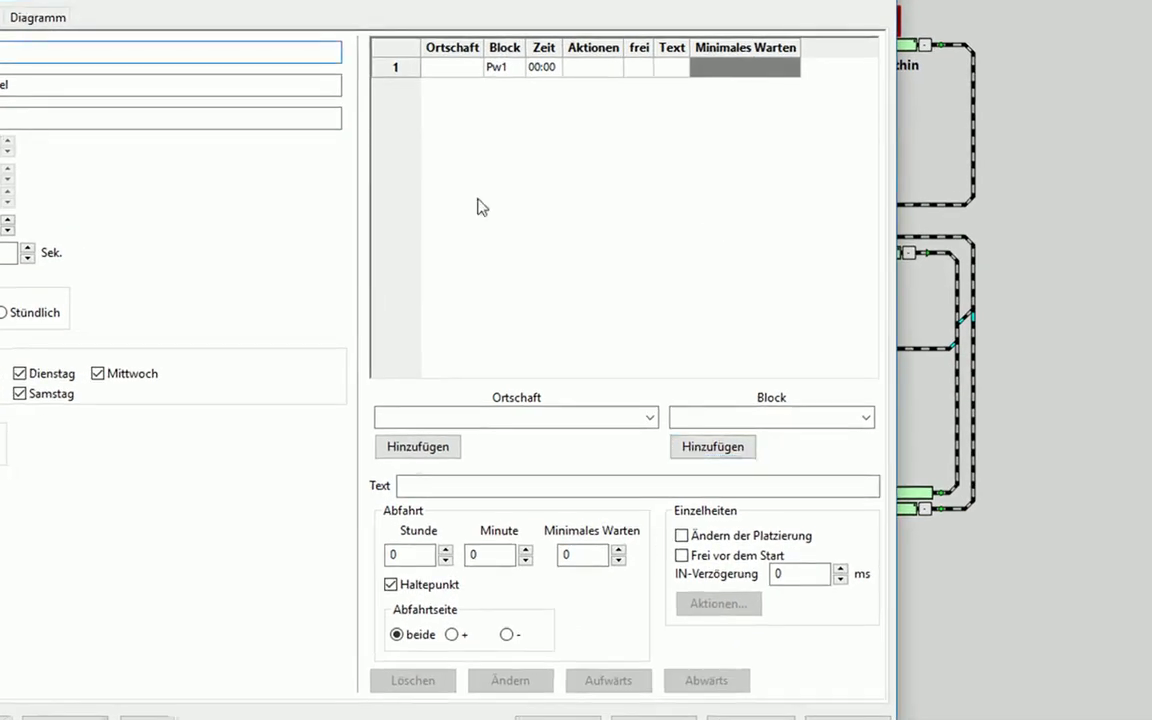
pyautogui.click(771, 417)
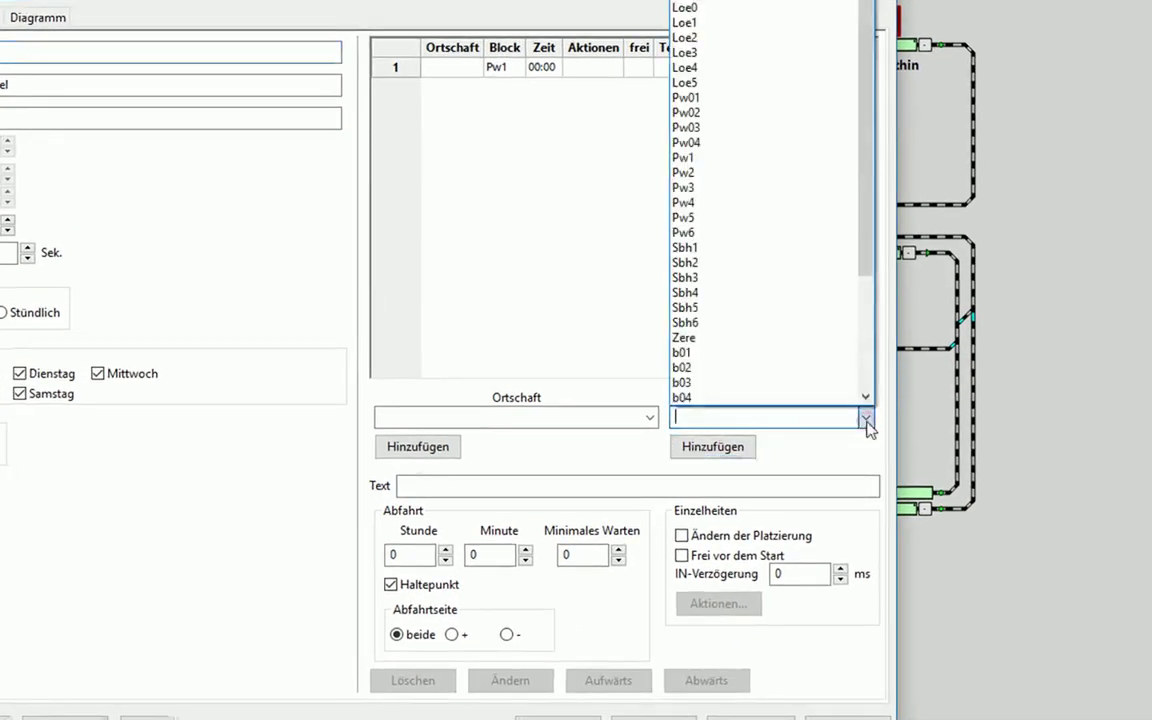
pyautogui.click(712, 321)
pyautogui.click(720, 447)
# Add blocks b11 and b12 as the third and fourth entries
pyautogui.click(735, 418)
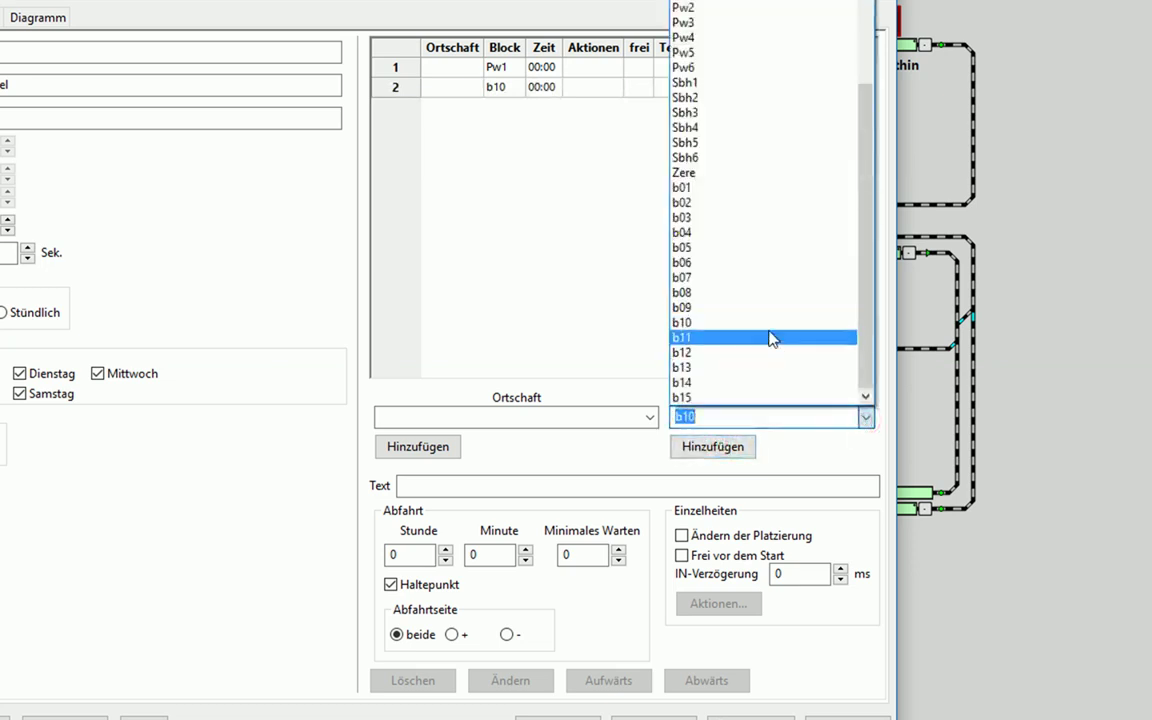
pyautogui.click(766, 334)
pyautogui.press('Return')
pyautogui.click(866, 418)
pyautogui.press('Down')
pyautogui.press('Return')
pyautogui.click(705, 447)
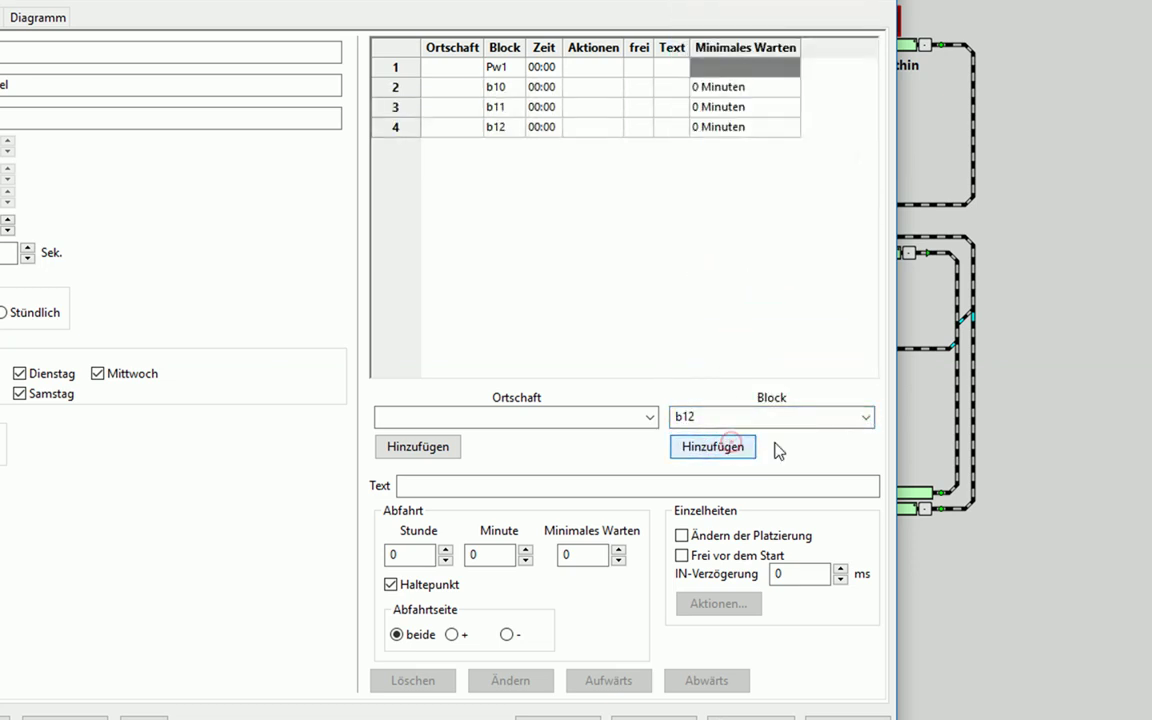
# Add a second pass through block b10 and block Pw2 as the fifth and sixth entries
pyautogui.click(866, 418)
pyautogui.click(700, 322)
pyautogui.click(722, 441)
pyautogui.click(731, 417)
pyautogui.click(684, 8)
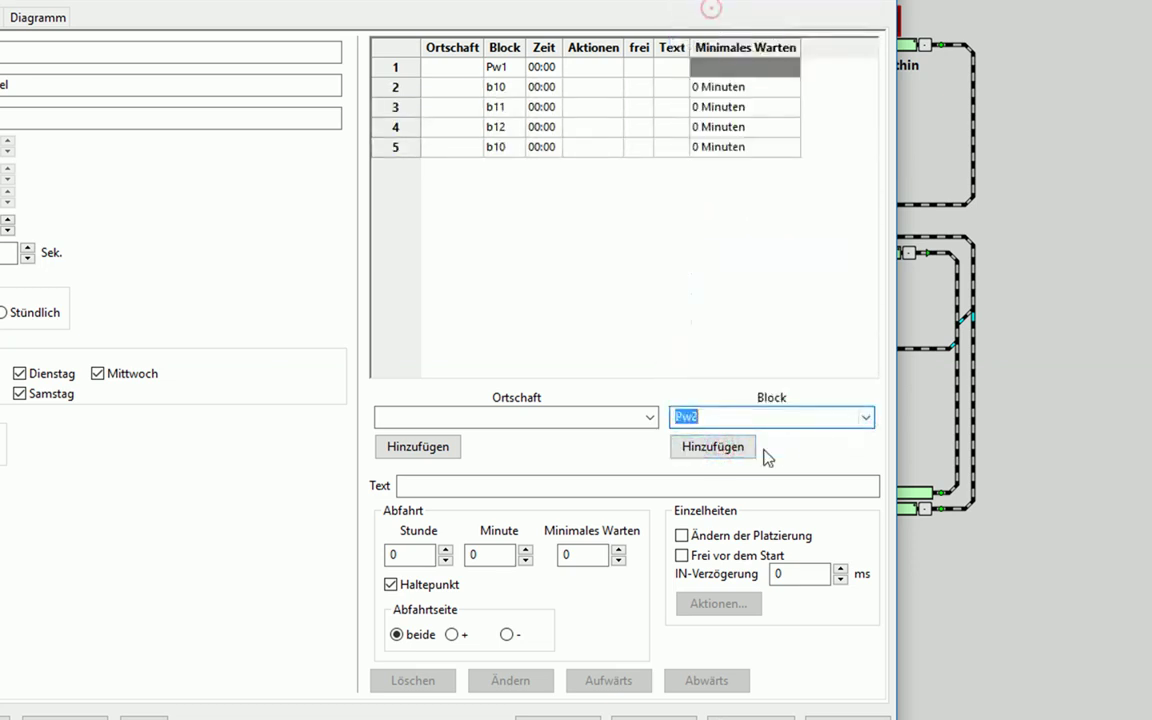
pyautogui.click(712, 447)
# Add blocks Zere and Loe0 as the seventh and eighth entries
pyautogui.click(760, 417)
pyautogui.click(743, 172)
pyautogui.click(712, 447)
pyautogui.click(760, 417)
pyautogui.scroll(4, 725, 150)
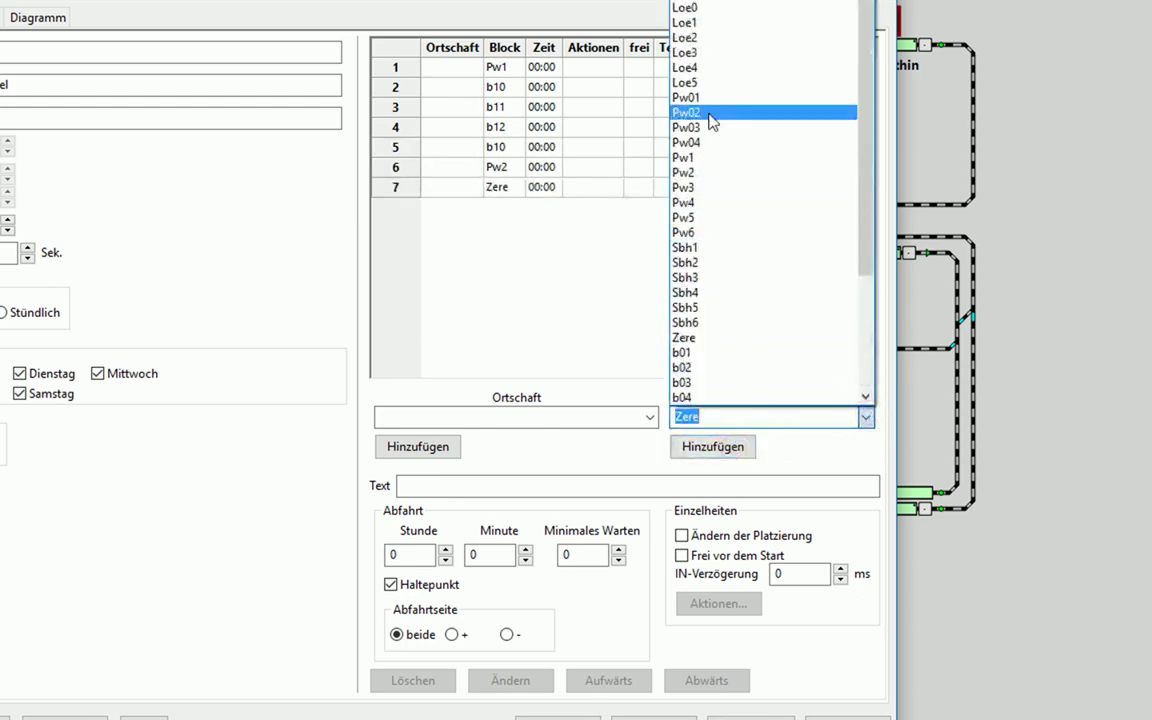
pyautogui.click(684, 8)
pyautogui.click(735, 447)
# Add blocks Loe1 and Loe3 as the ninth and tenth entries, then apply and close schedule FP_04
pyautogui.click(760, 417)
pyautogui.press('Down')
pyautogui.press('Return')
pyautogui.click(737, 446)
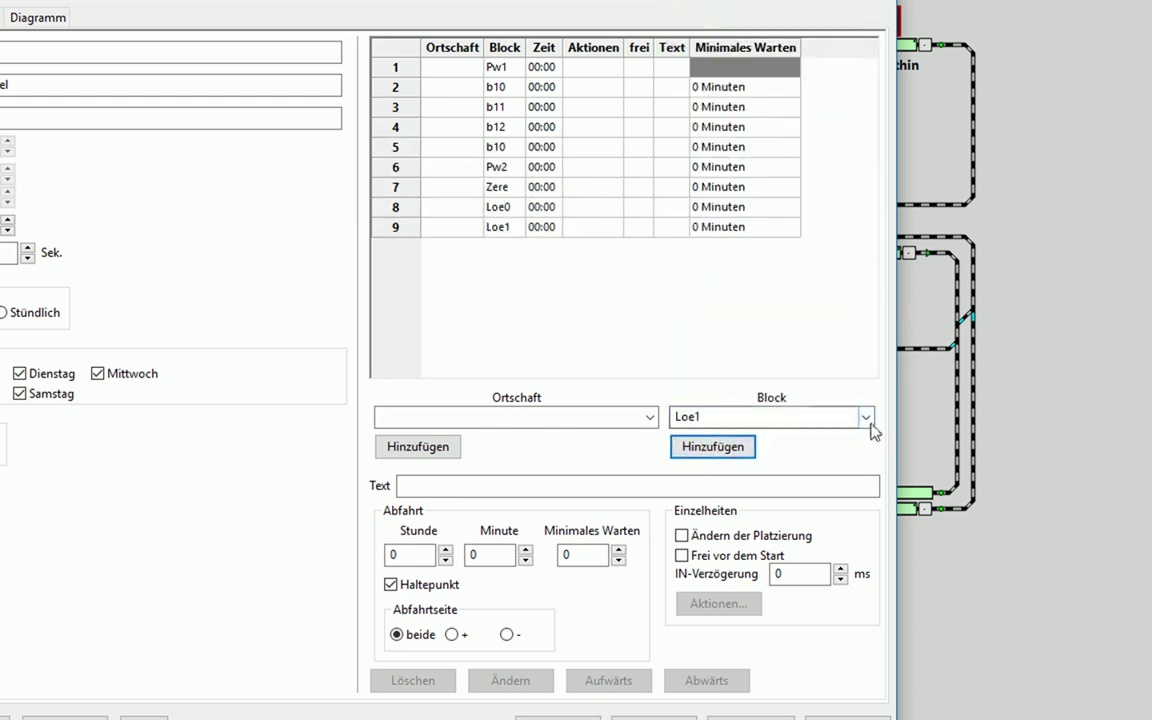
pyautogui.click(866, 418)
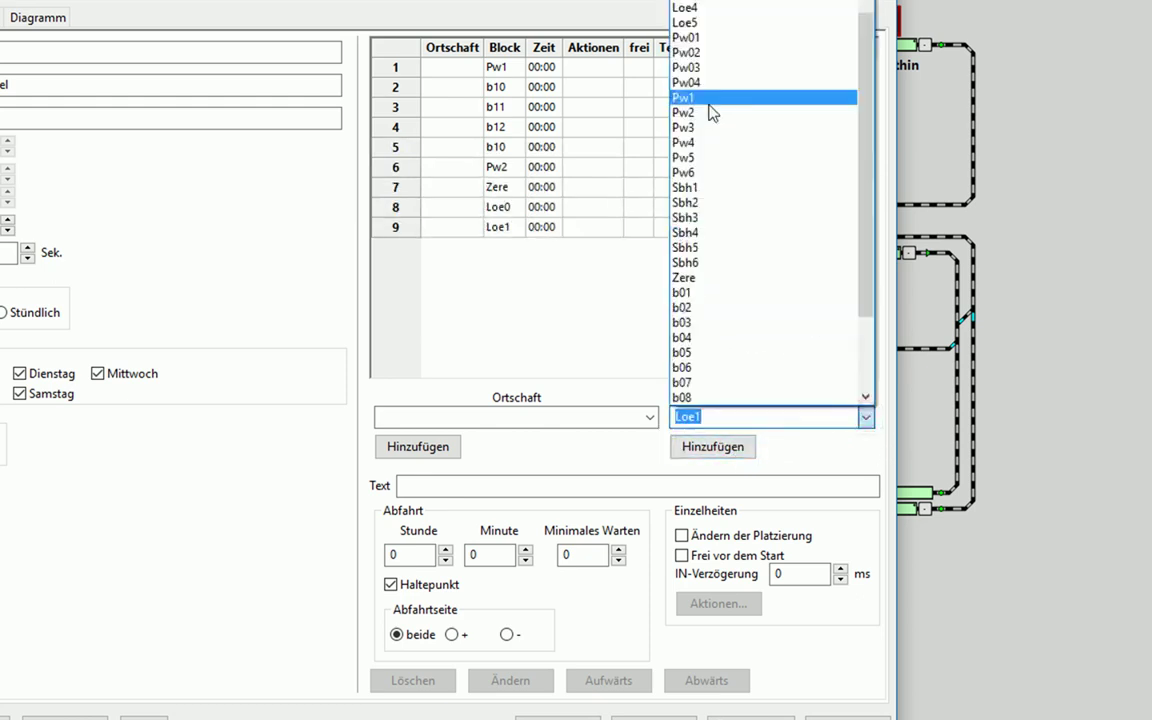
pyautogui.click(709, 5)
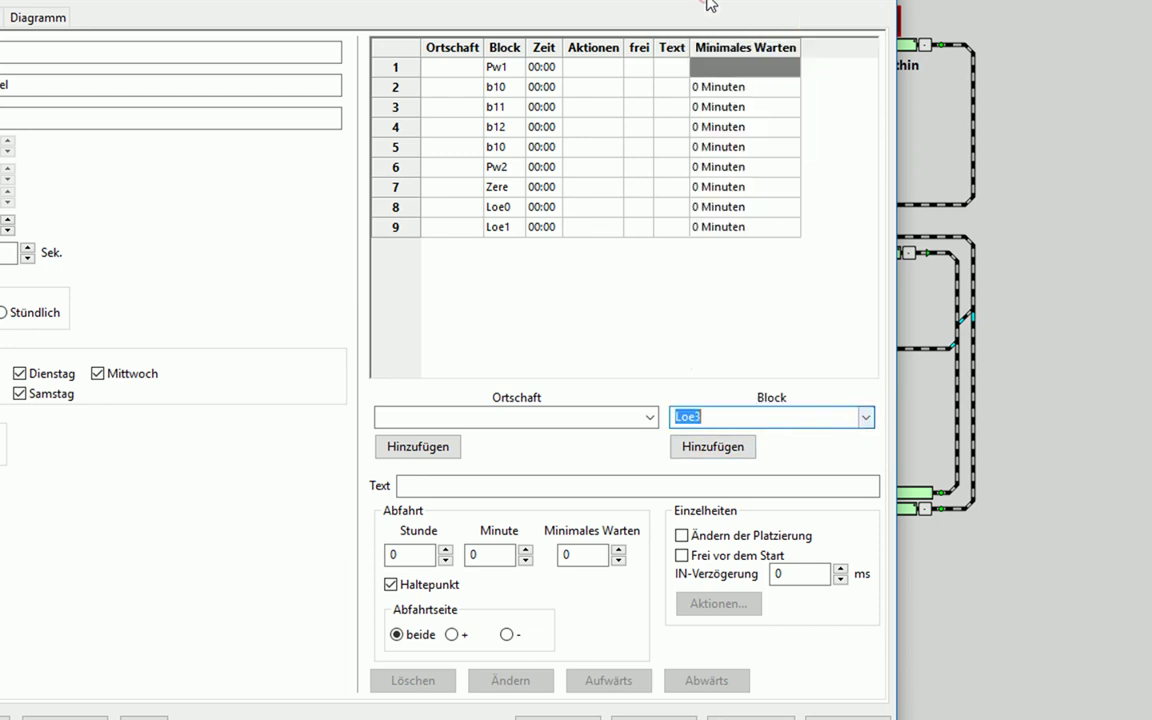
pyautogui.click(713, 450)
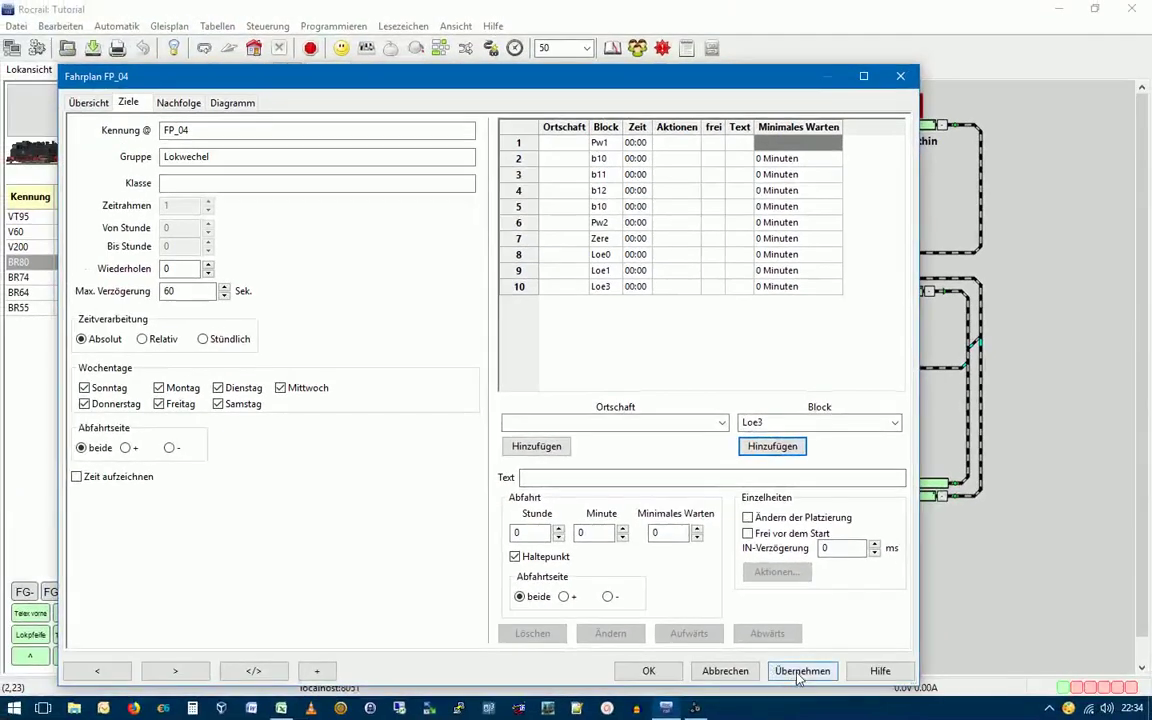
pyautogui.click(751, 719)
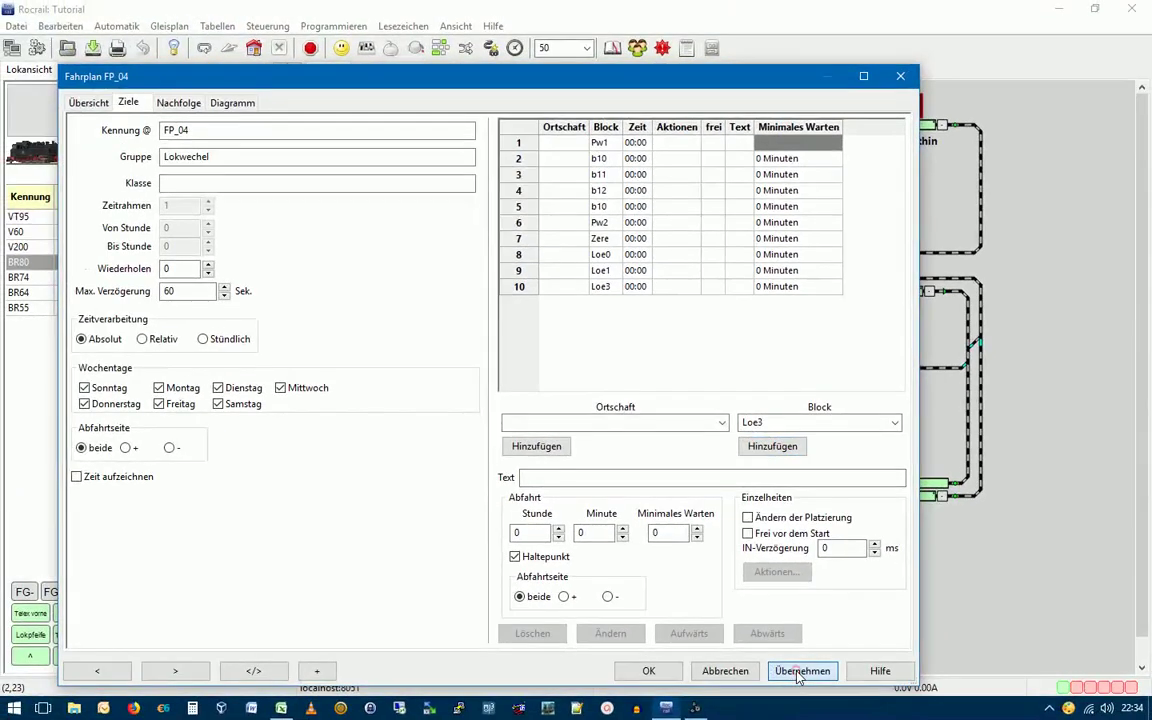
pyautogui.click(663, 674)
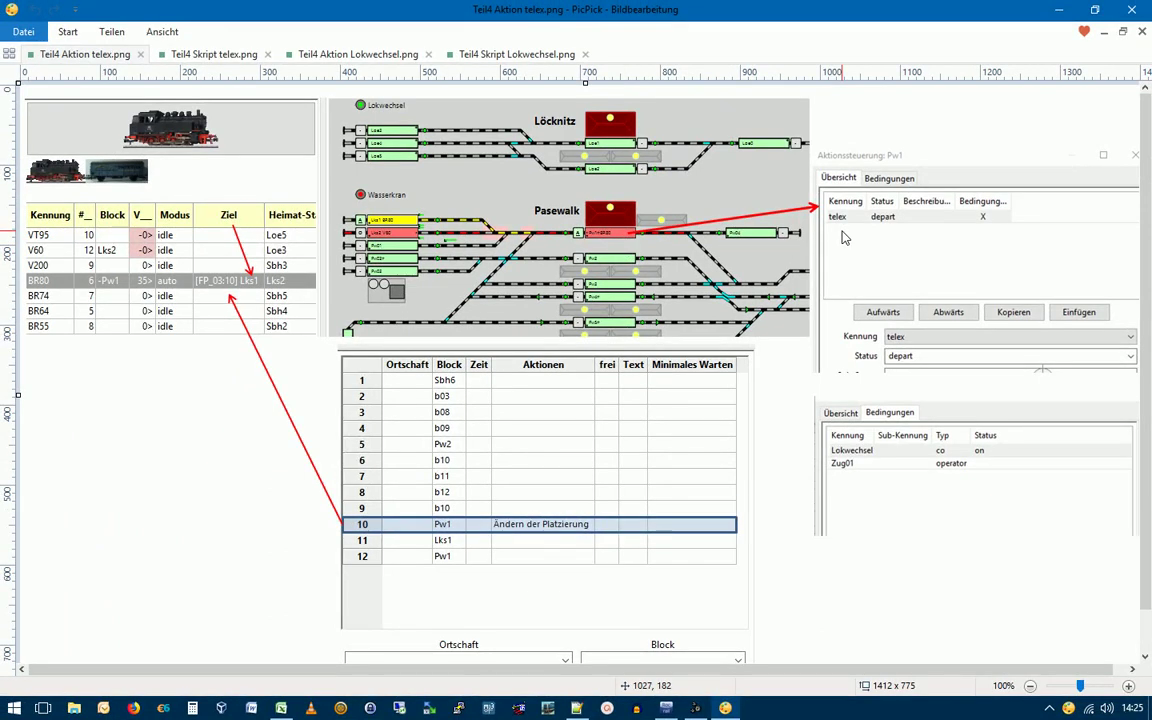
# Switch to Notepad++ and copy the inner V60 if block, lines 20 to 28, in Telex.xml
pyautogui.hotkey('ctrl', 'Tab')
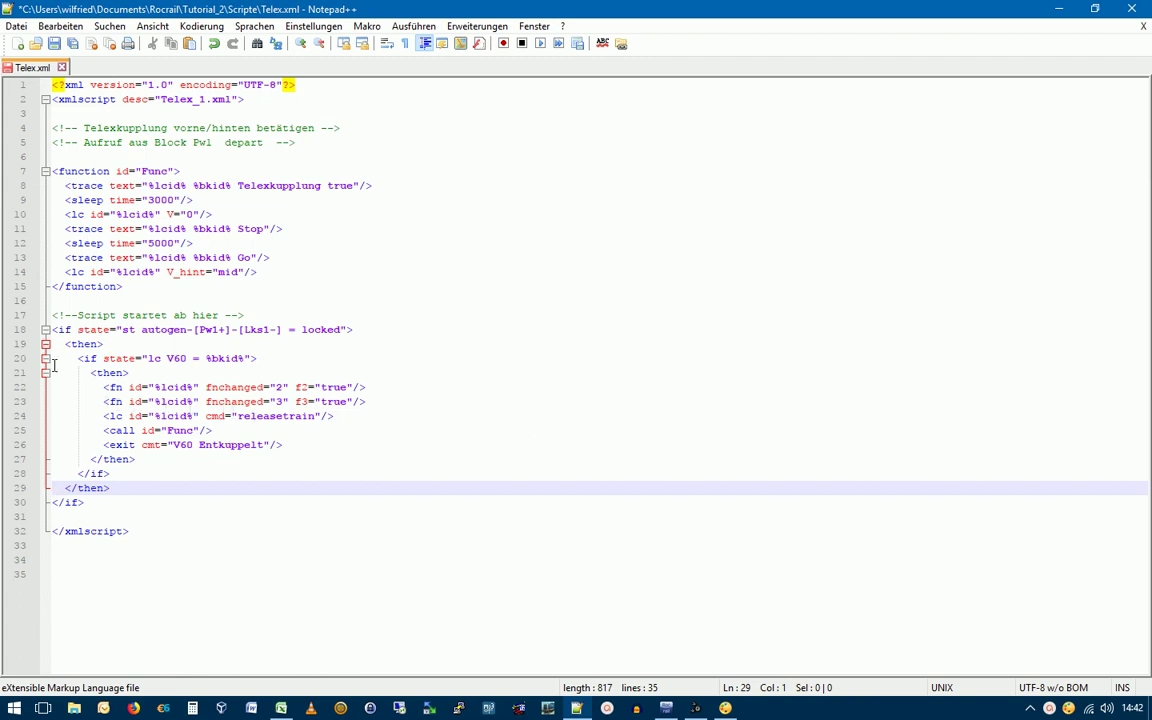
pyautogui.moveTo(50, 360); pyautogui.dragTo(53, 403)
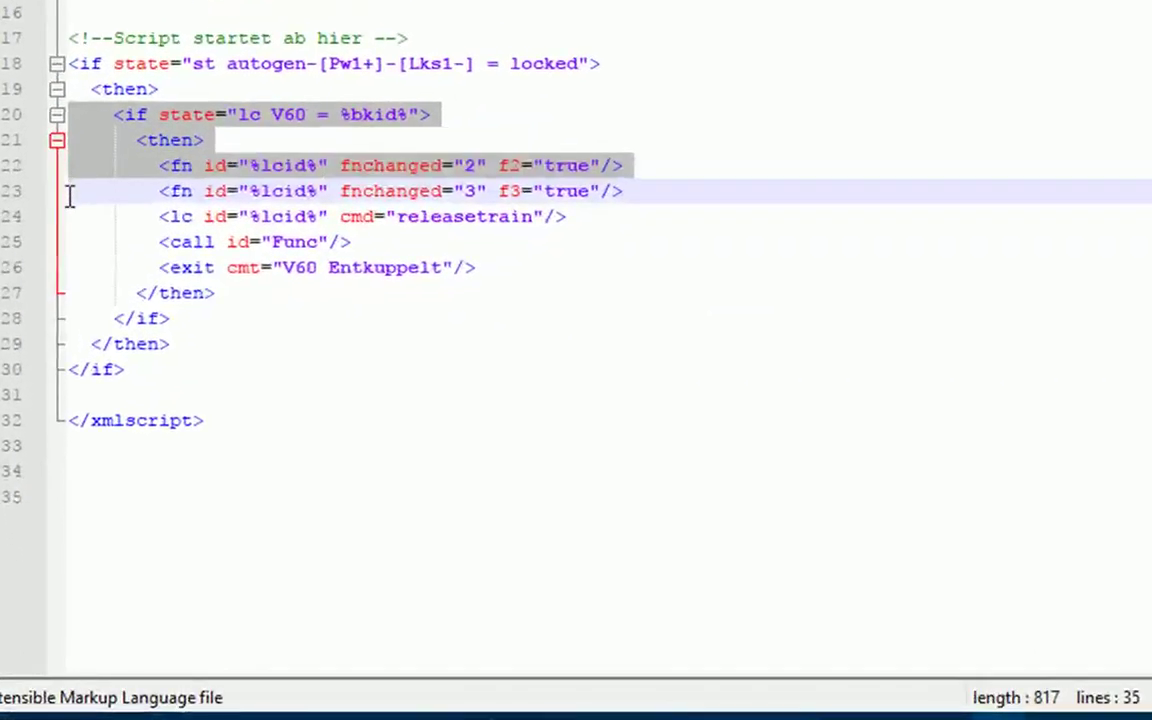
pyautogui.moveTo(70, 195); pyautogui.dragTo(70, 335)
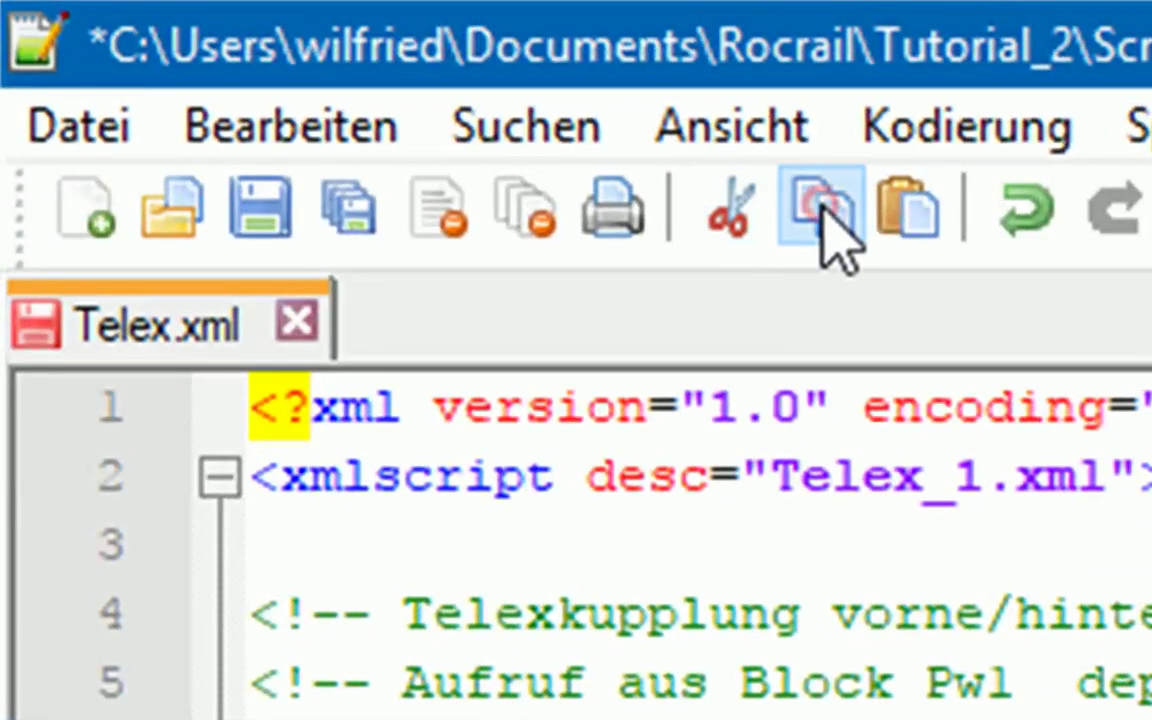
pyautogui.click(822, 214)
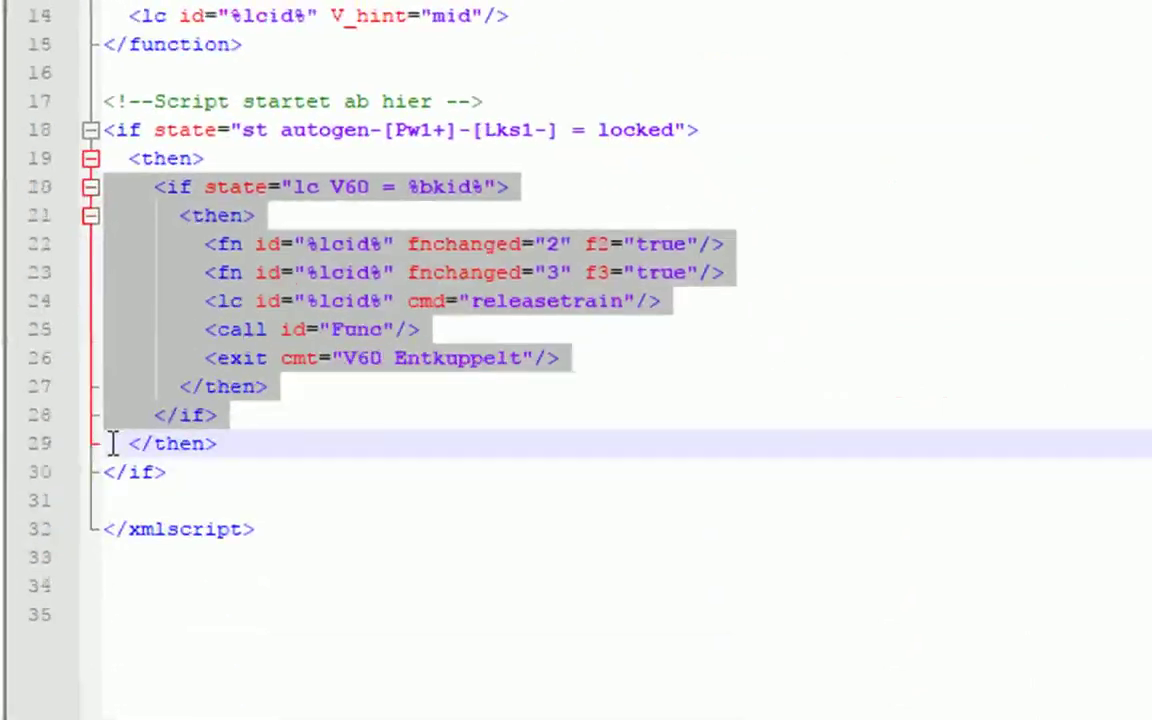
# Paste the copied V60 if block at line 29 and set the locomotive in the pasted condition to BR80
pyautogui.click(113, 443)
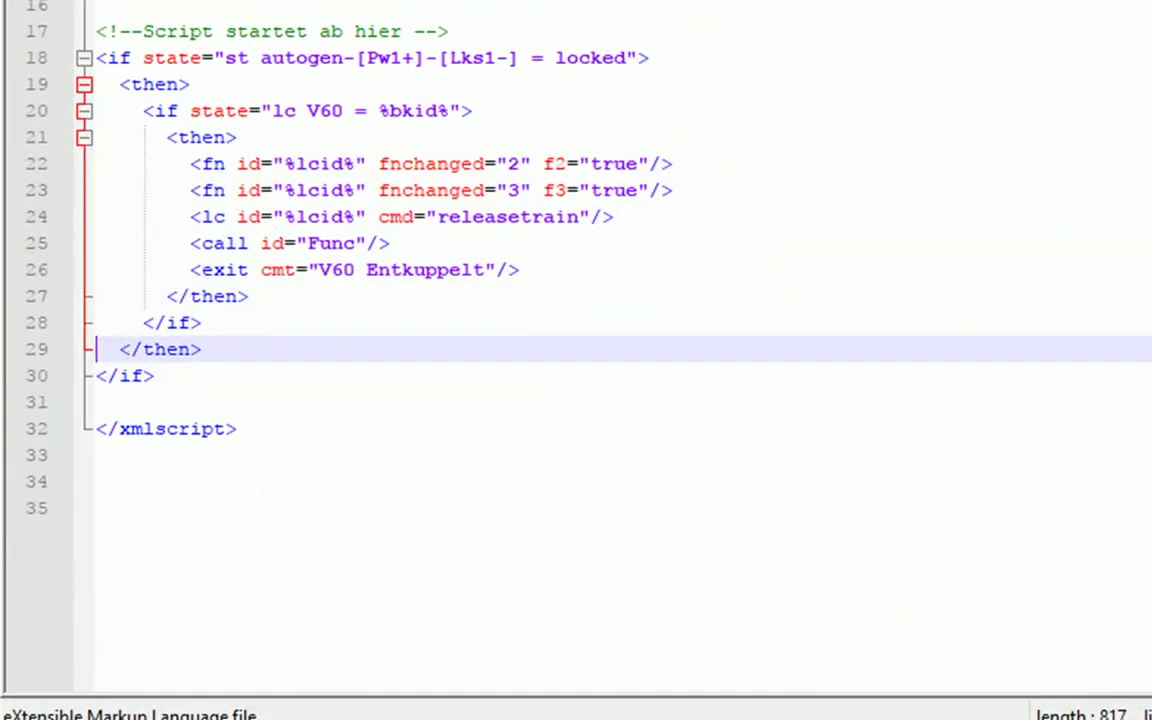
pyautogui.hotkey('ctrl', 'v')
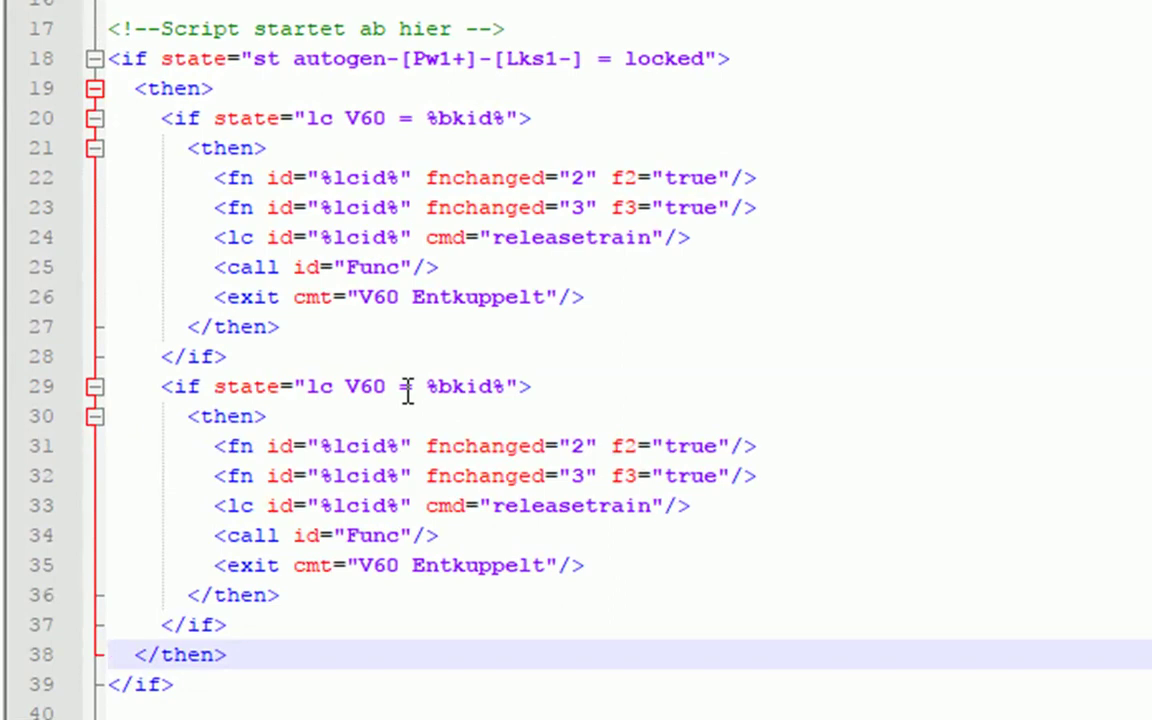
pyautogui.click(350, 390)
pyautogui.moveTo(350, 390); pyautogui.dragTo(383, 395)
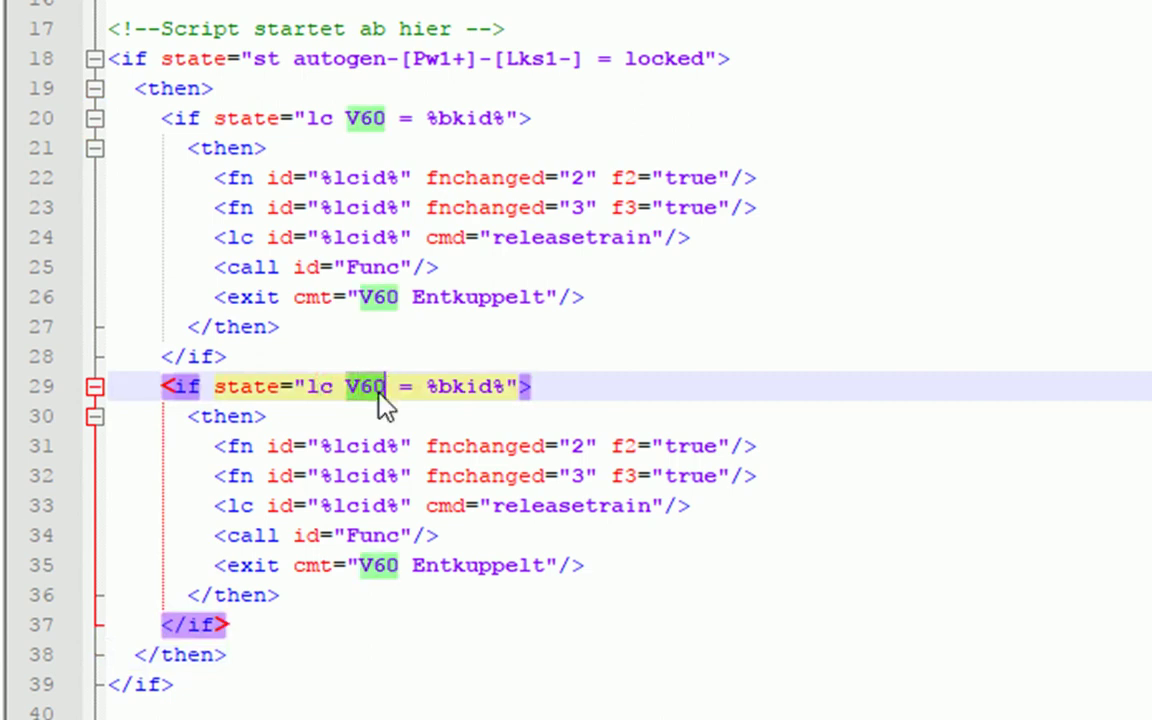
pyautogui.write('B')
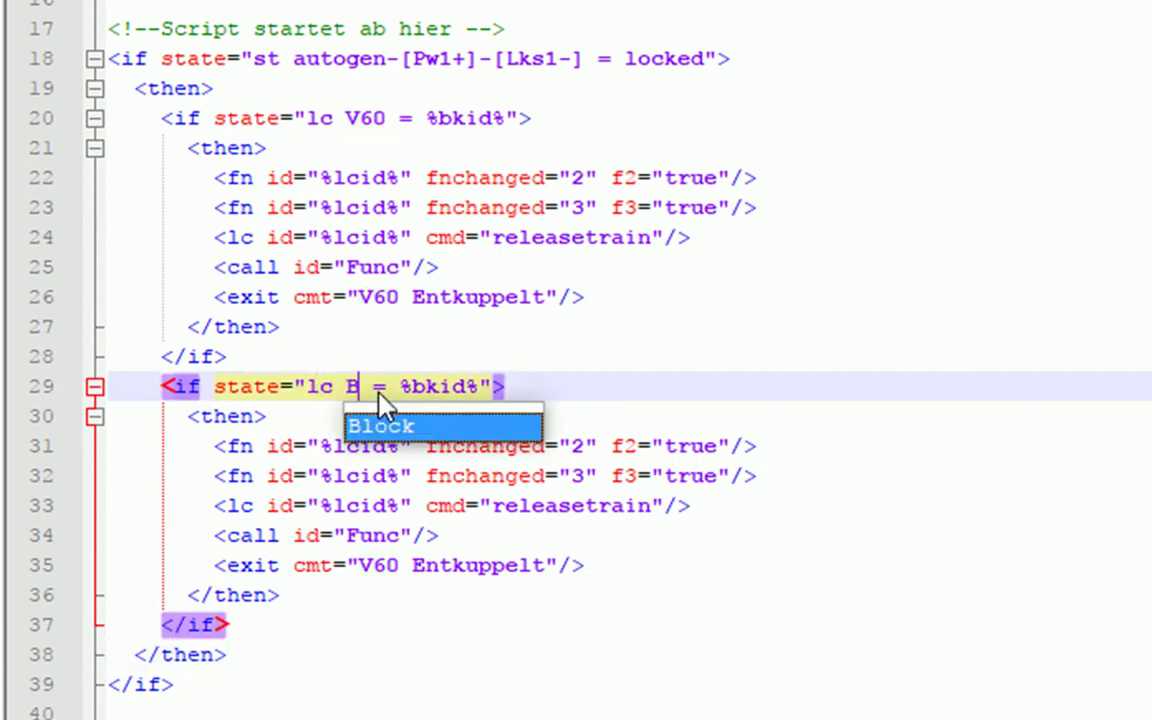
pyautogui.write('R%')
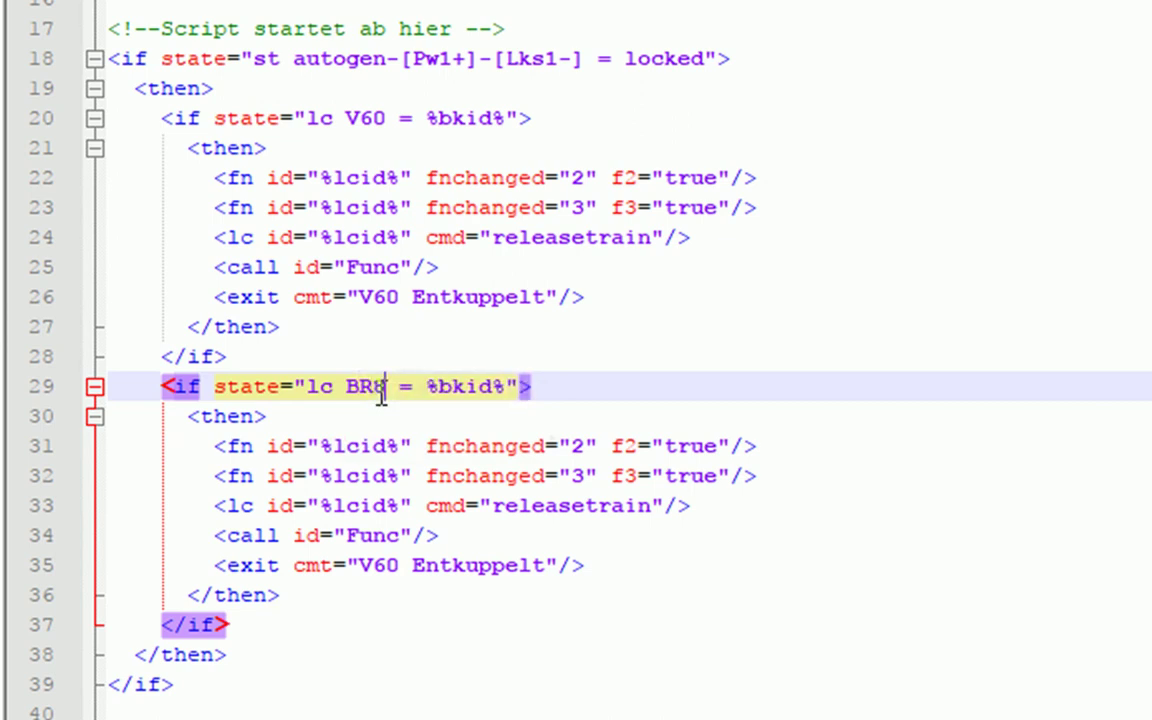
pyautogui.write('0')
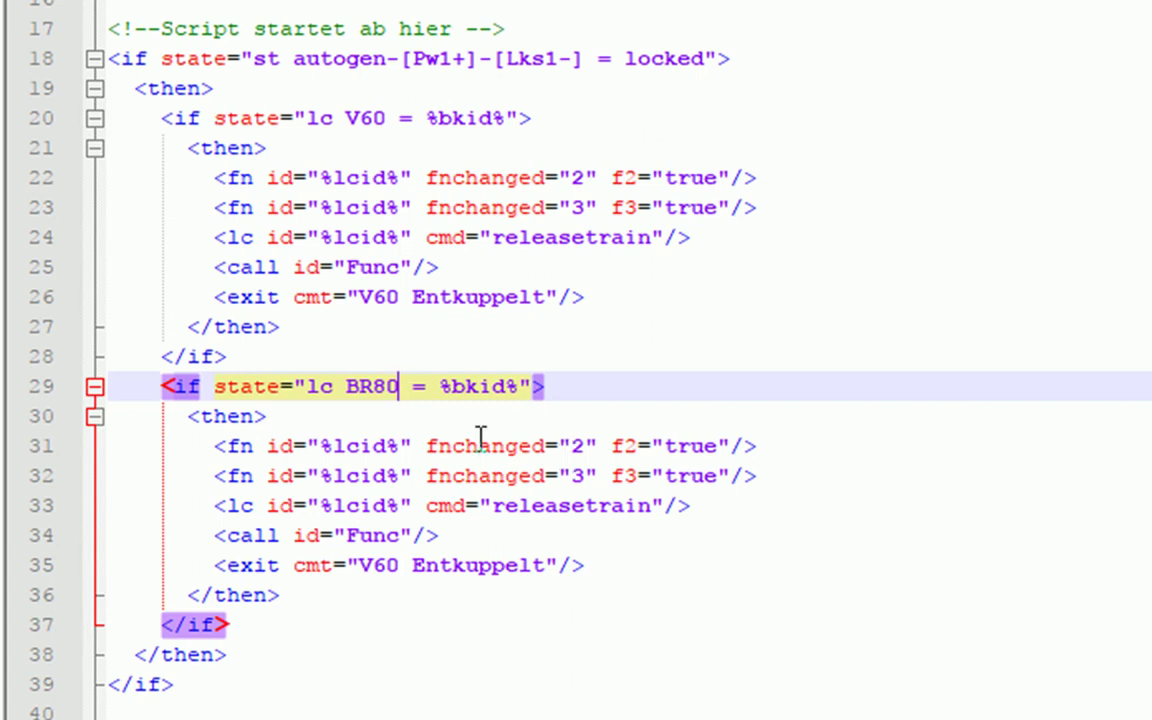
# Set the fnchanged values in the BR80 block's two fn lines to 1 and 4
pyautogui.doubleClick(578, 446)
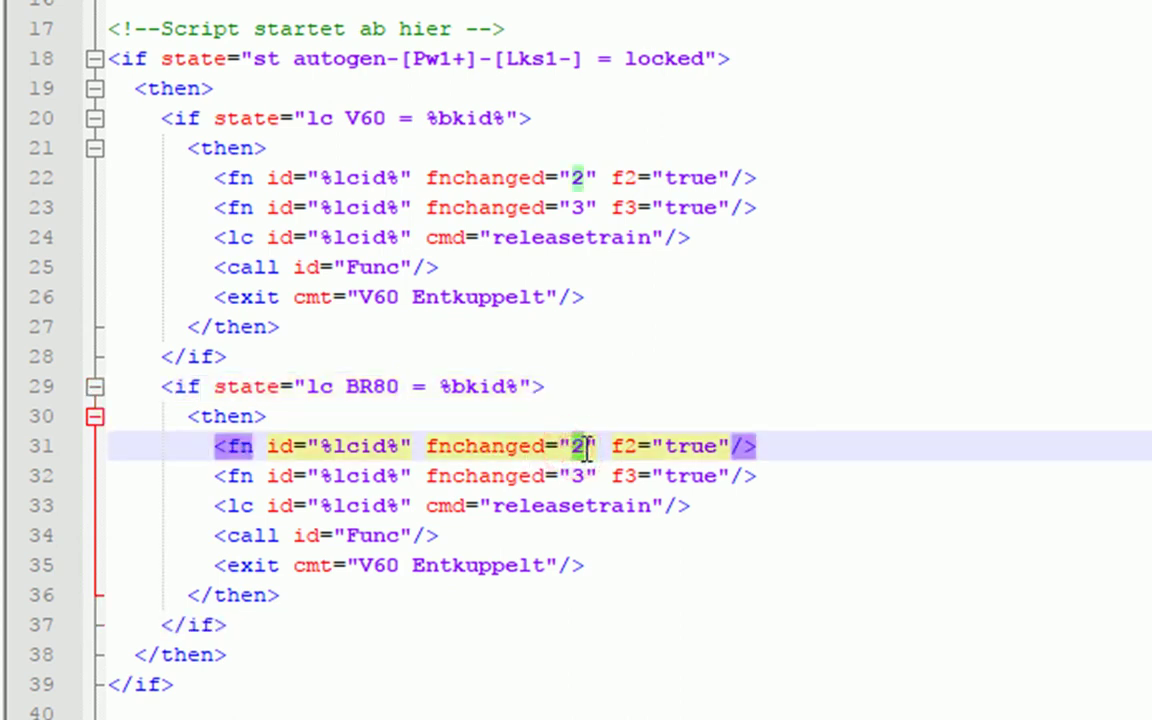
pyautogui.write('1')
pyautogui.doubleClick(578, 476)
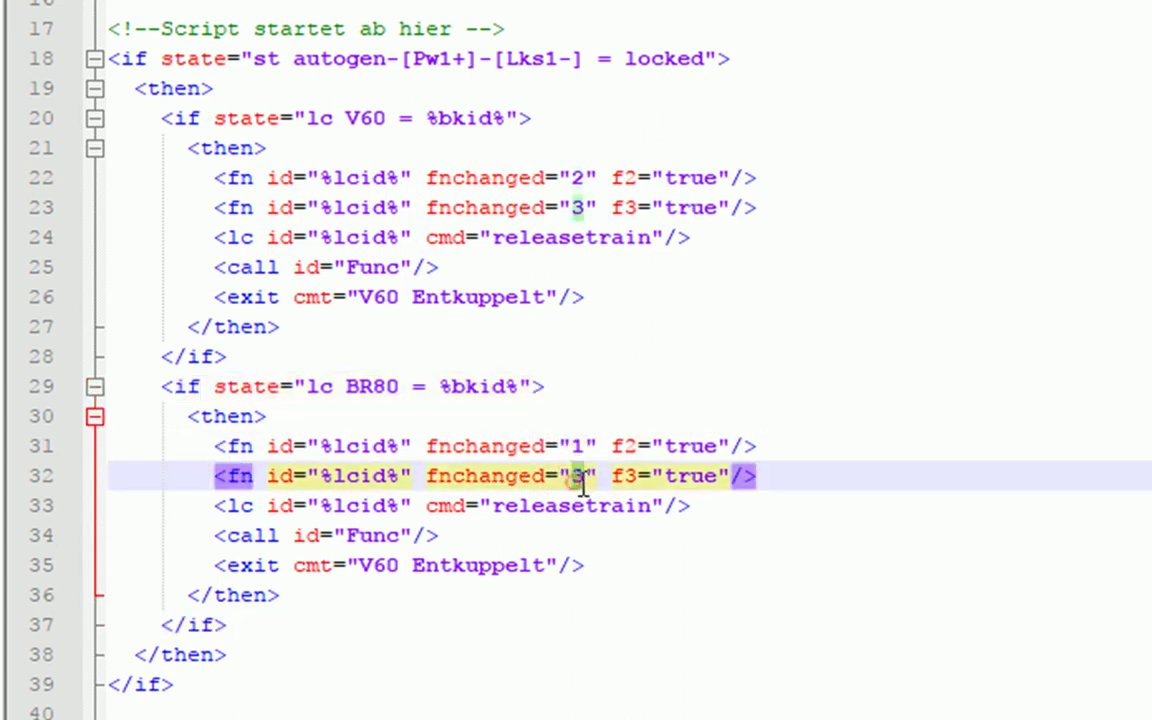
pyautogui.write('4')
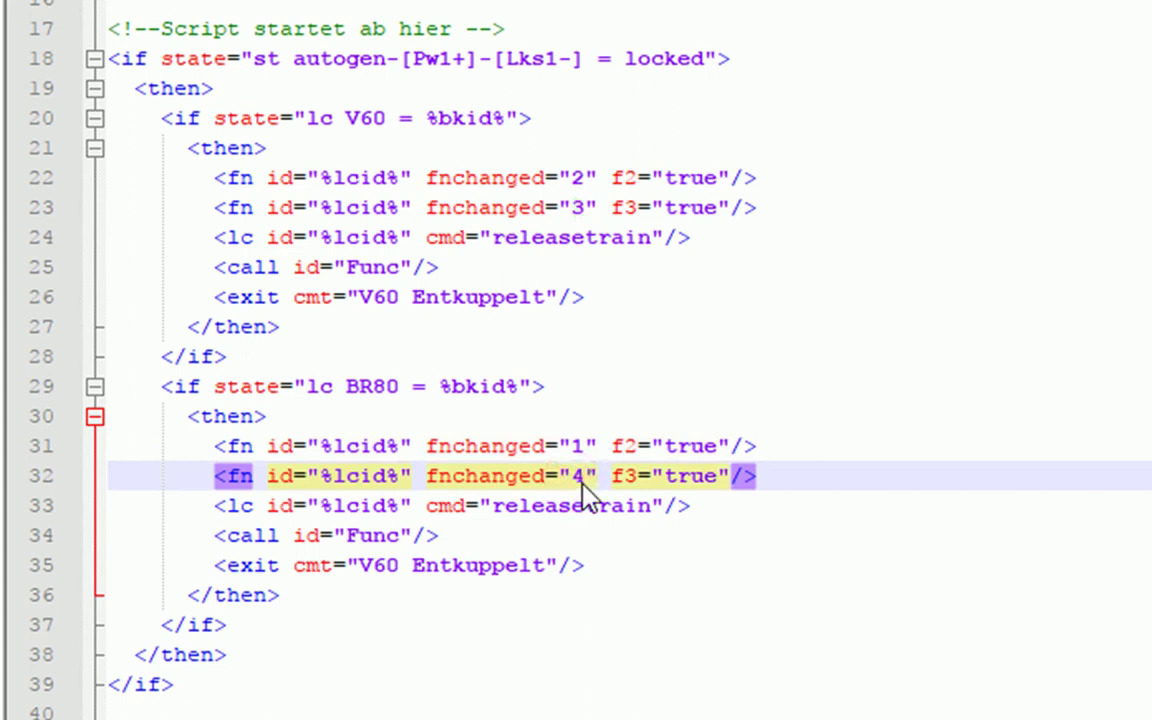
# Change the function attributes in the BR80 block's two fn lines to f1 and f4
pyautogui.click(628, 448)
pyautogui.moveTo(624, 448); pyautogui.dragTo(638, 448)
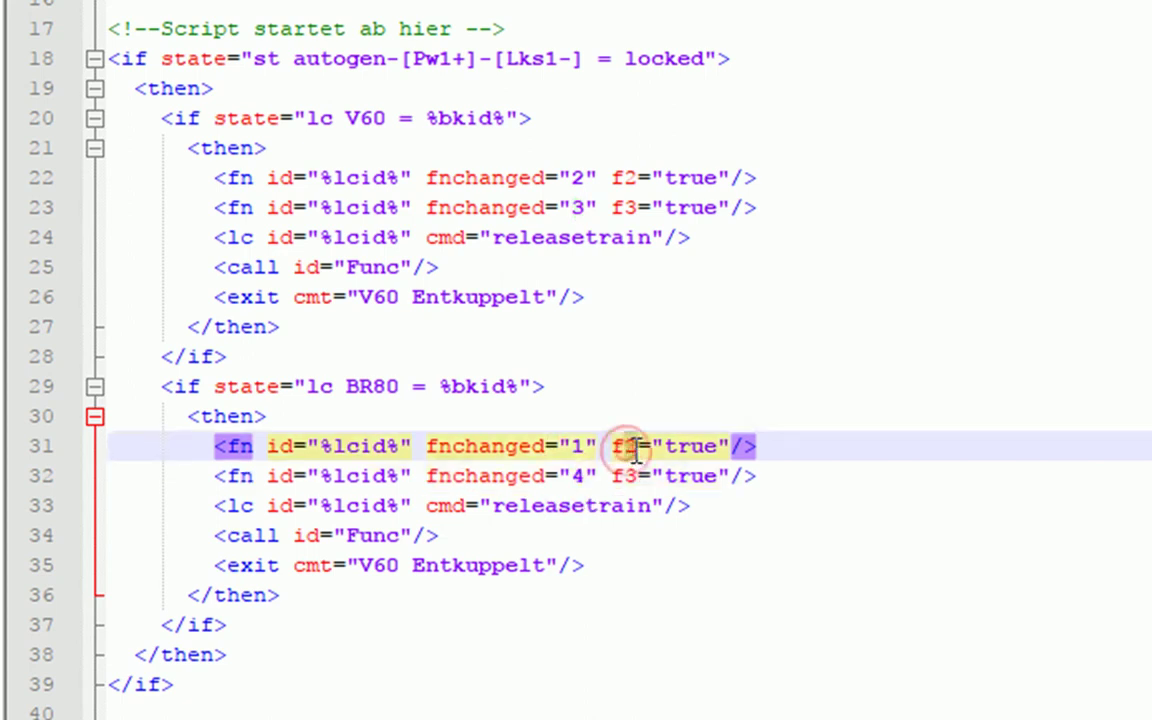
pyautogui.write('1')
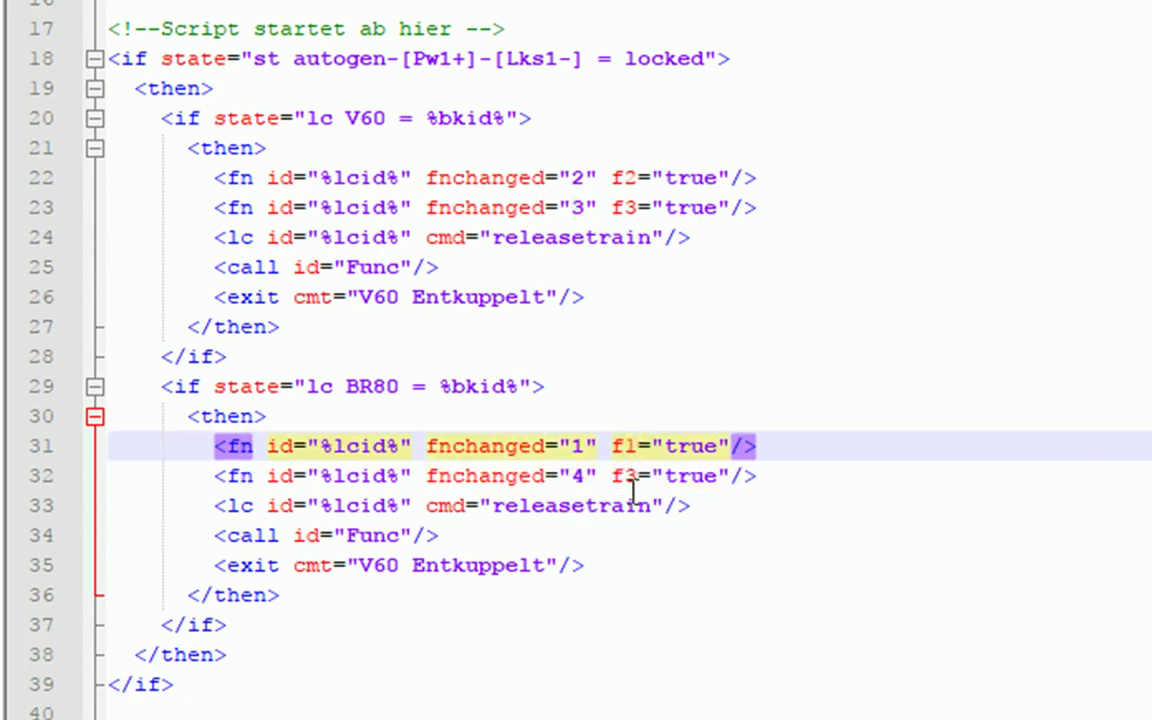
pyautogui.click(630, 477)
pyautogui.moveTo(626, 478); pyautogui.dragTo(637, 480)
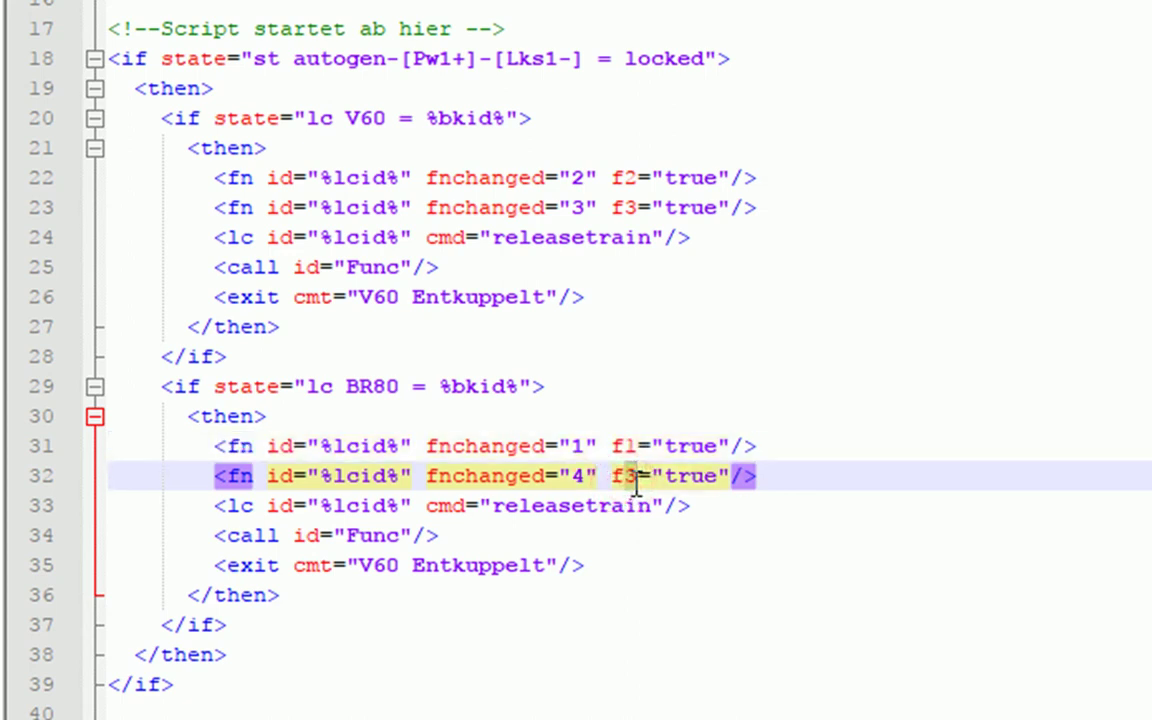
pyautogui.write('4')
pyautogui.click(343, 505)
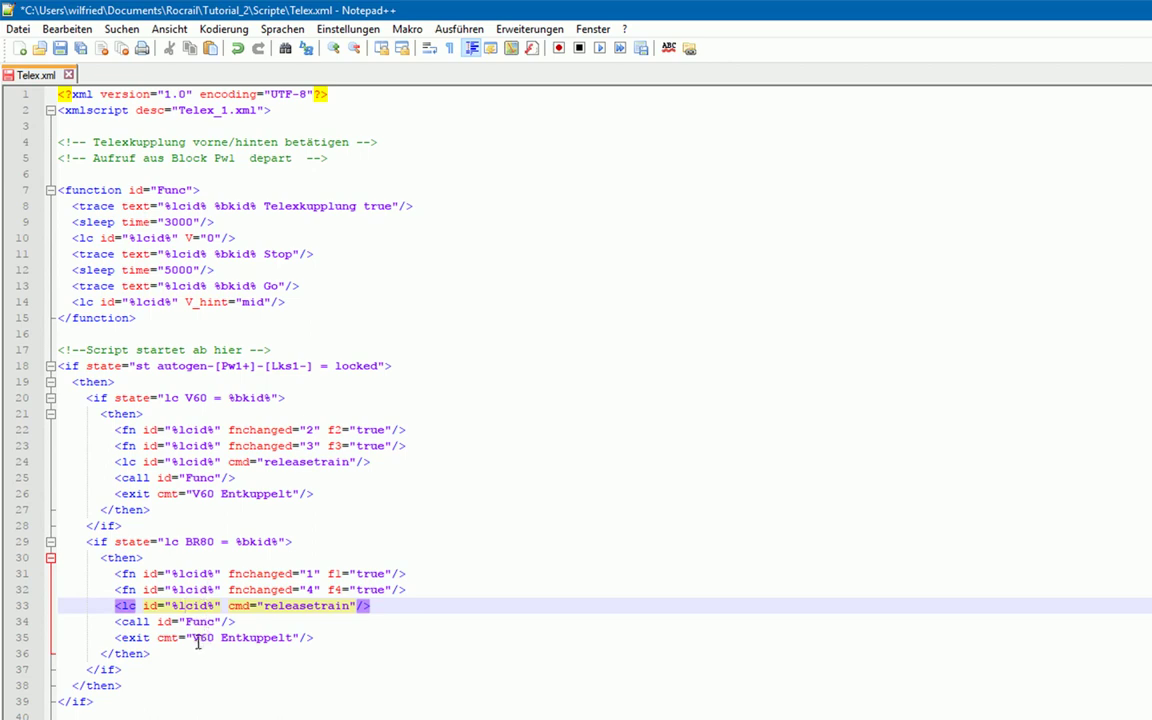
# Change the BR80 block's exit comment on line 35 to "BR80 Entkuppelt"
pyautogui.click(195, 640)
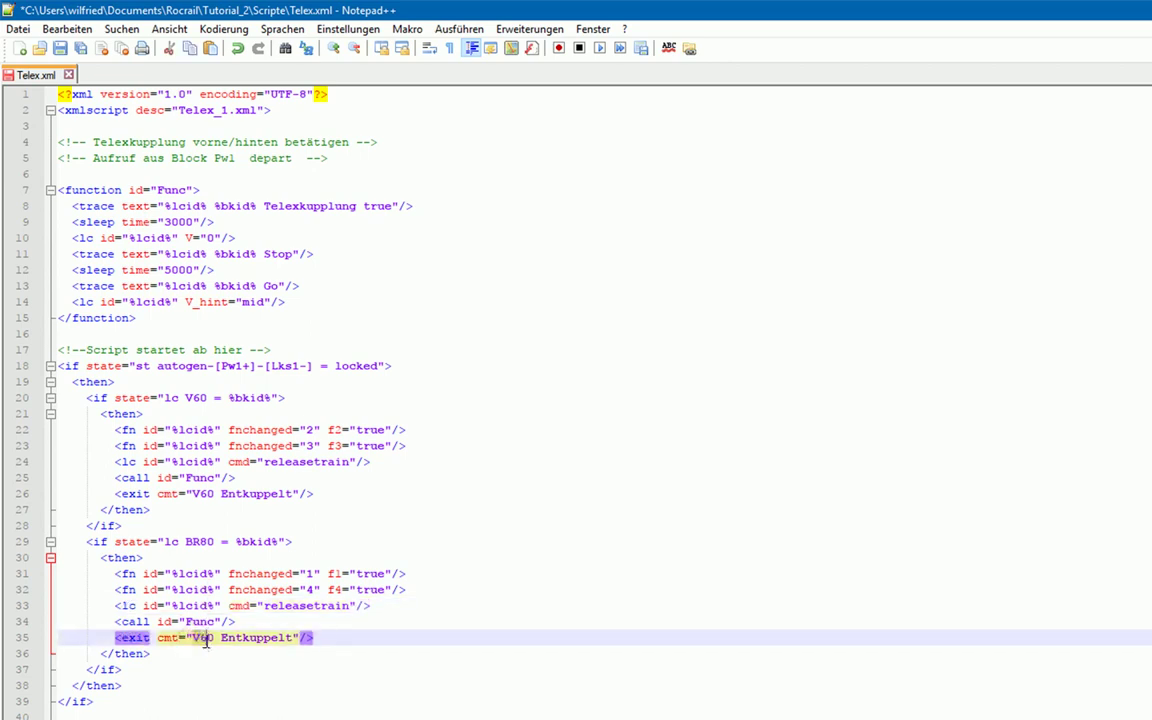
pyautogui.moveTo(210, 641); pyautogui.dragTo(213, 641)
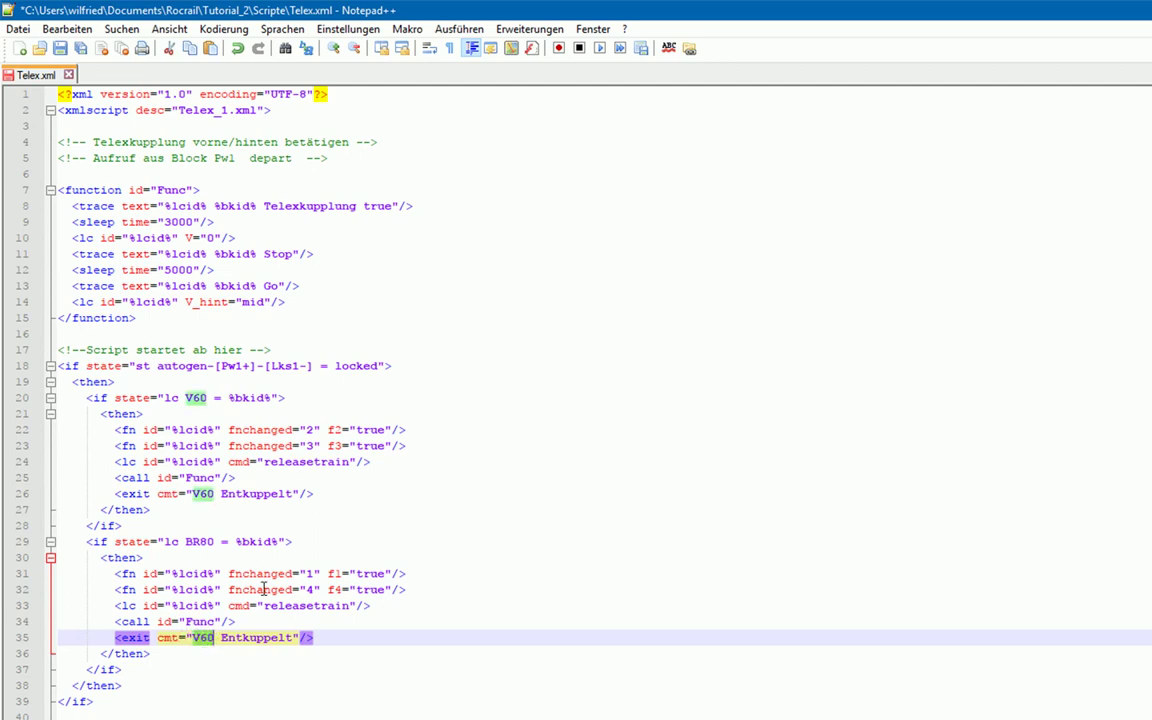
pyautogui.write('B')
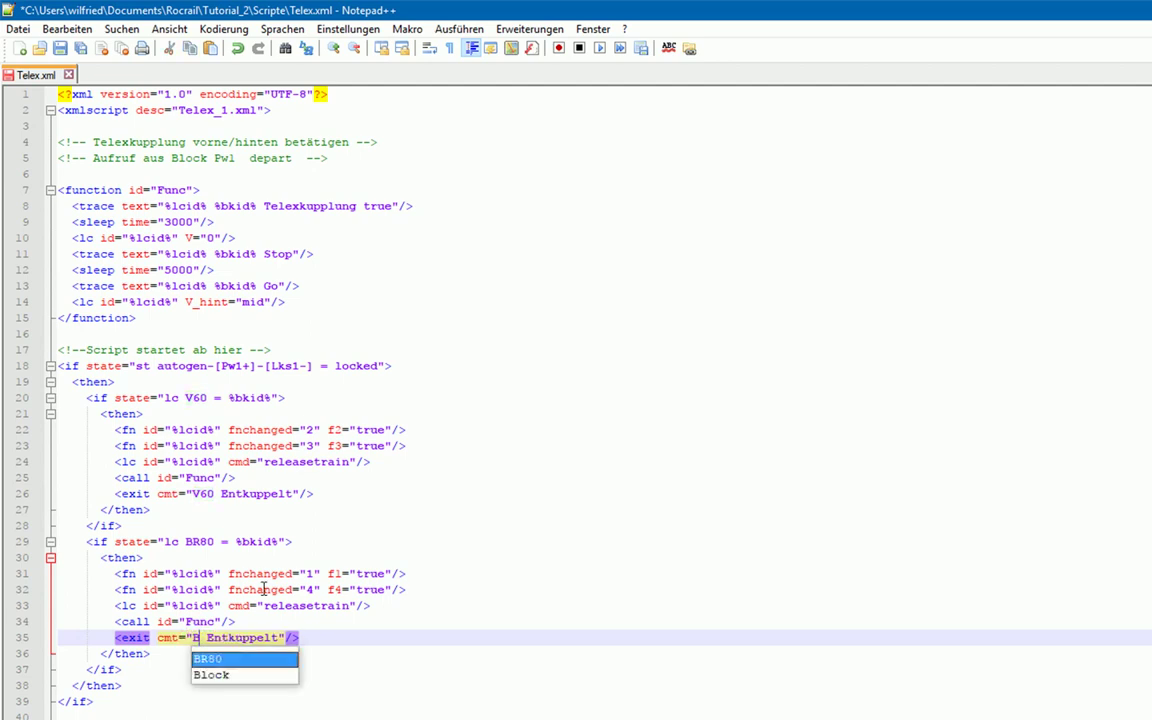
pyautogui.write('R8')
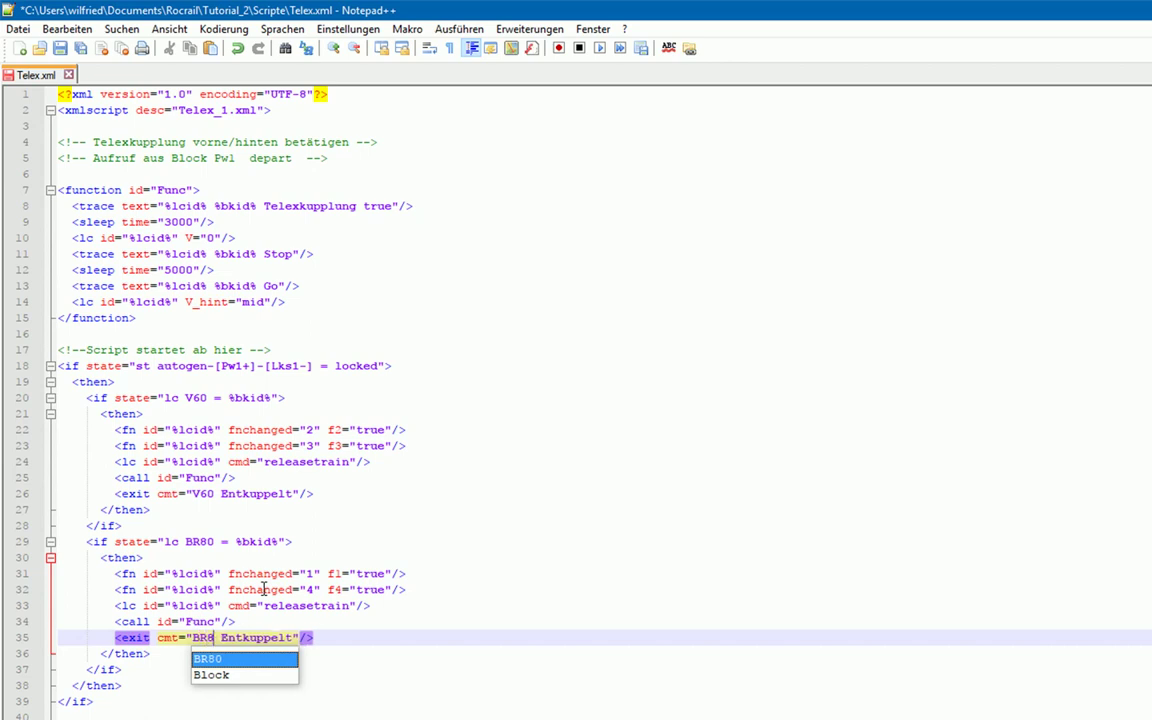
pyautogui.write('0')
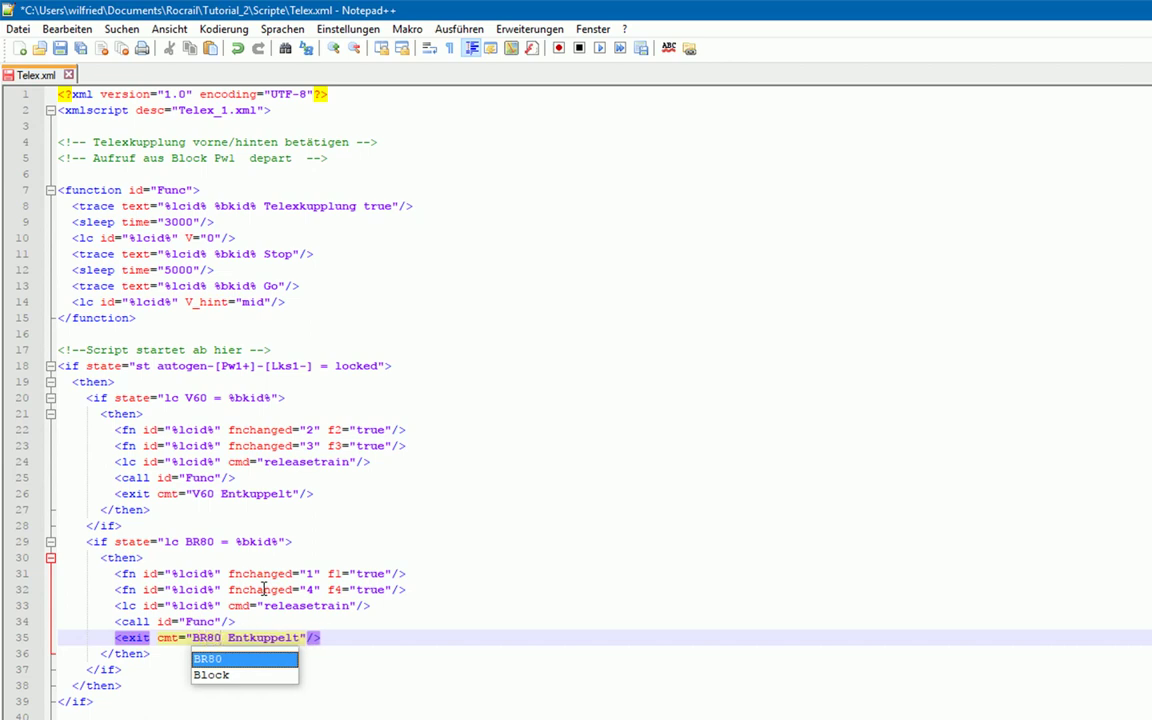
pyautogui.click(340, 525)
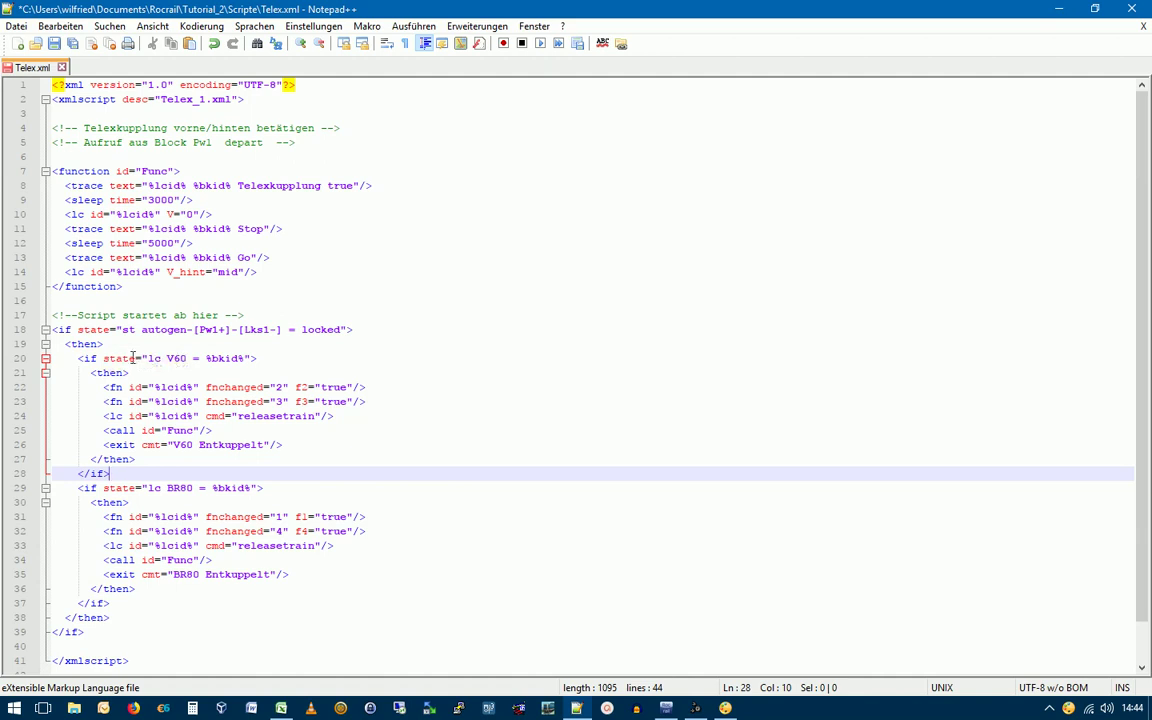
pyautogui.click(86, 489)
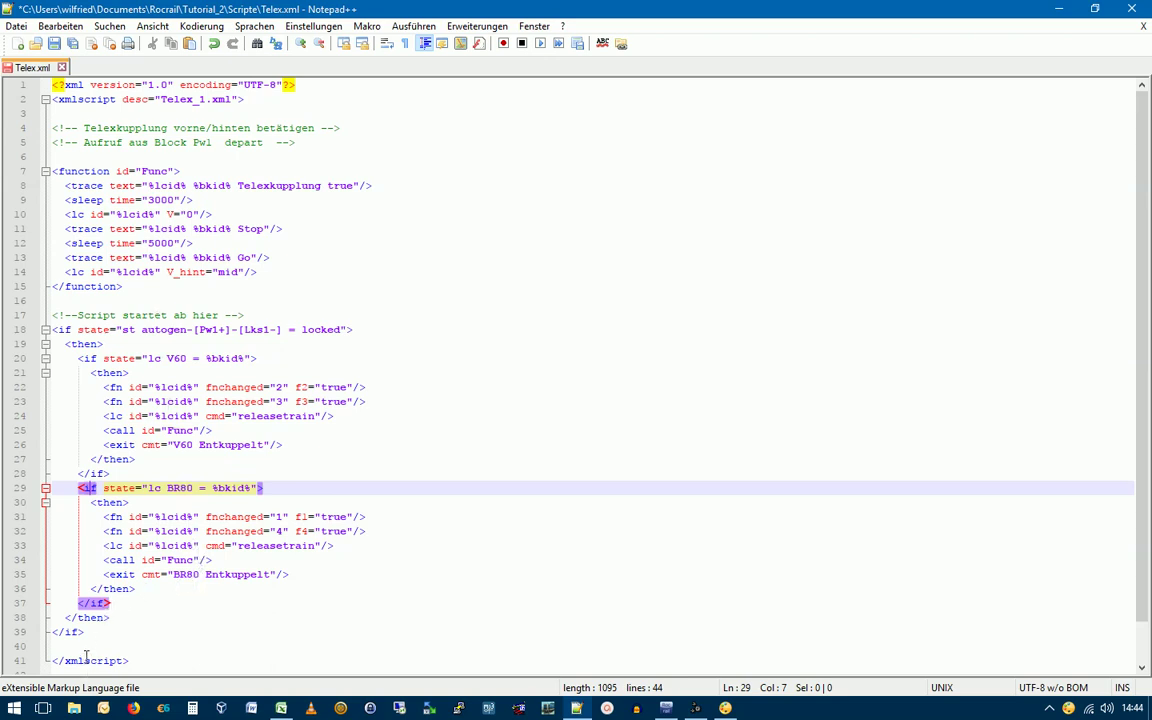
pyautogui.click(66, 632)
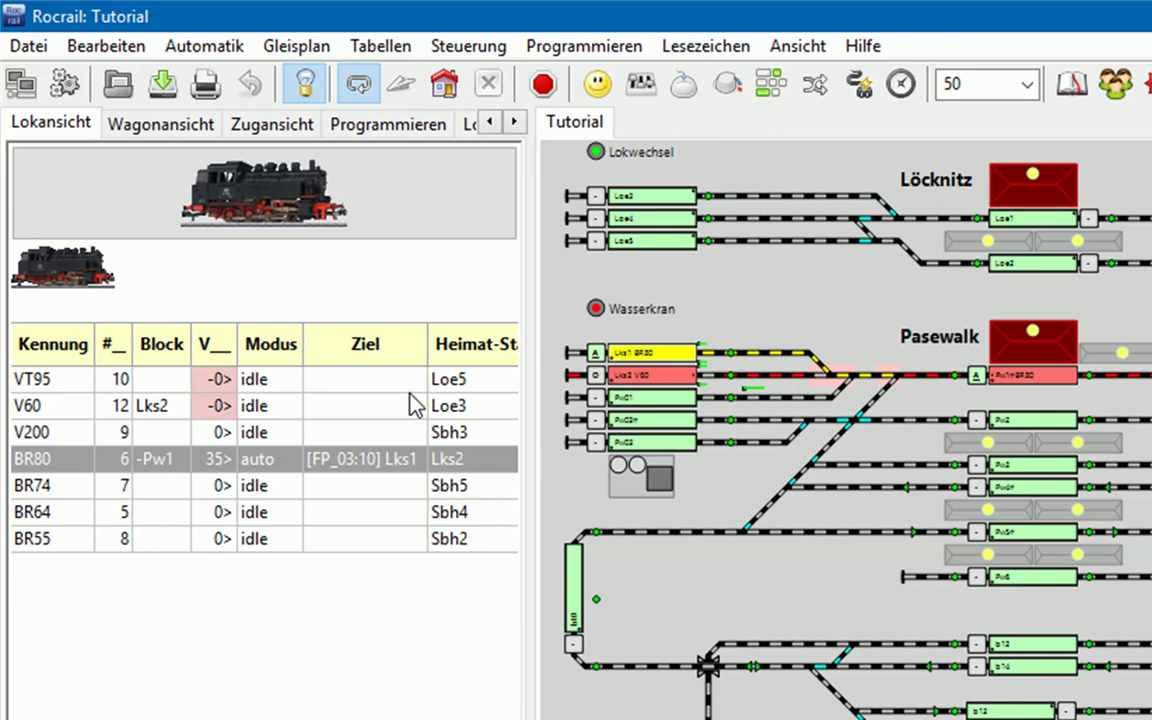
# Check BR80's block in Rocrail and examine Teil4 Skript Lokwechsel.png and Teil4 Aktion Lokwechsel.png in PicPick
pyautogui.moveTo(732, 362)
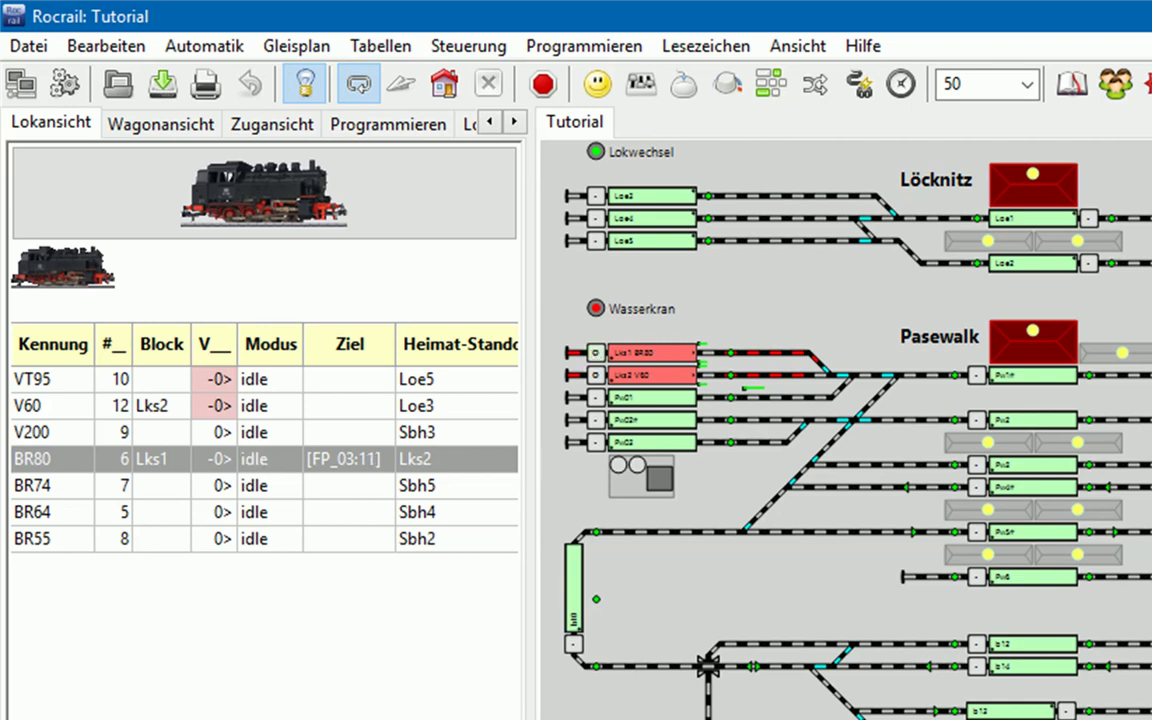
pyautogui.click(161, 459)
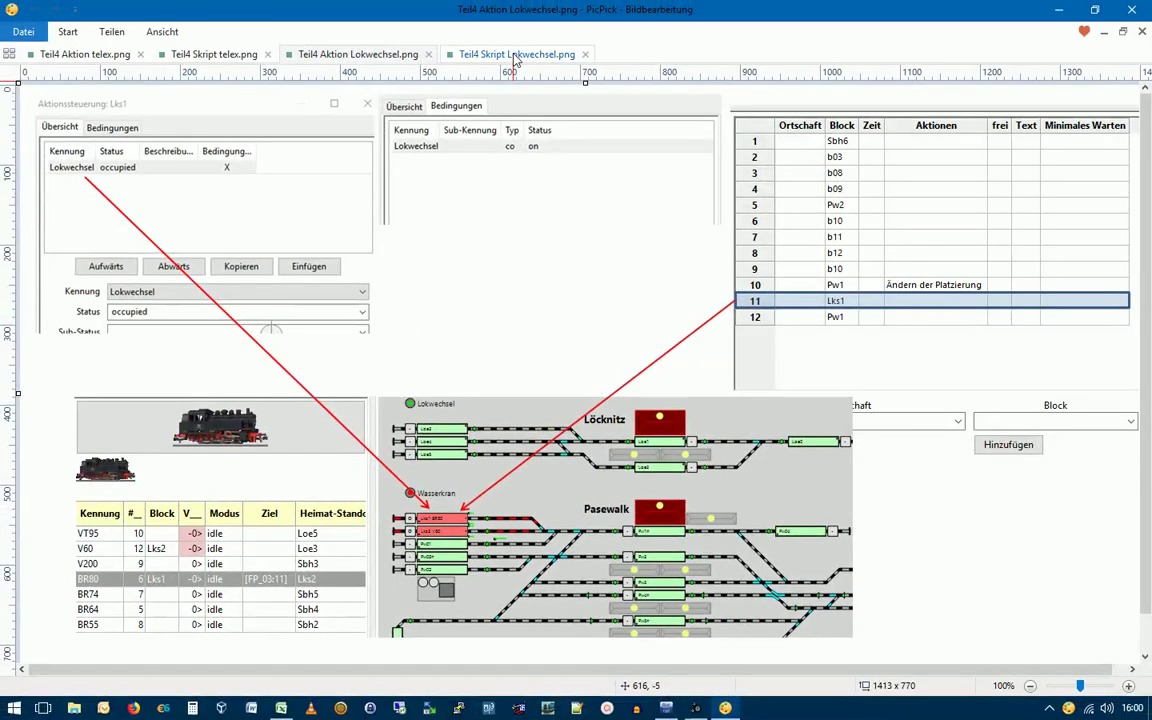
pyautogui.click(515, 55)
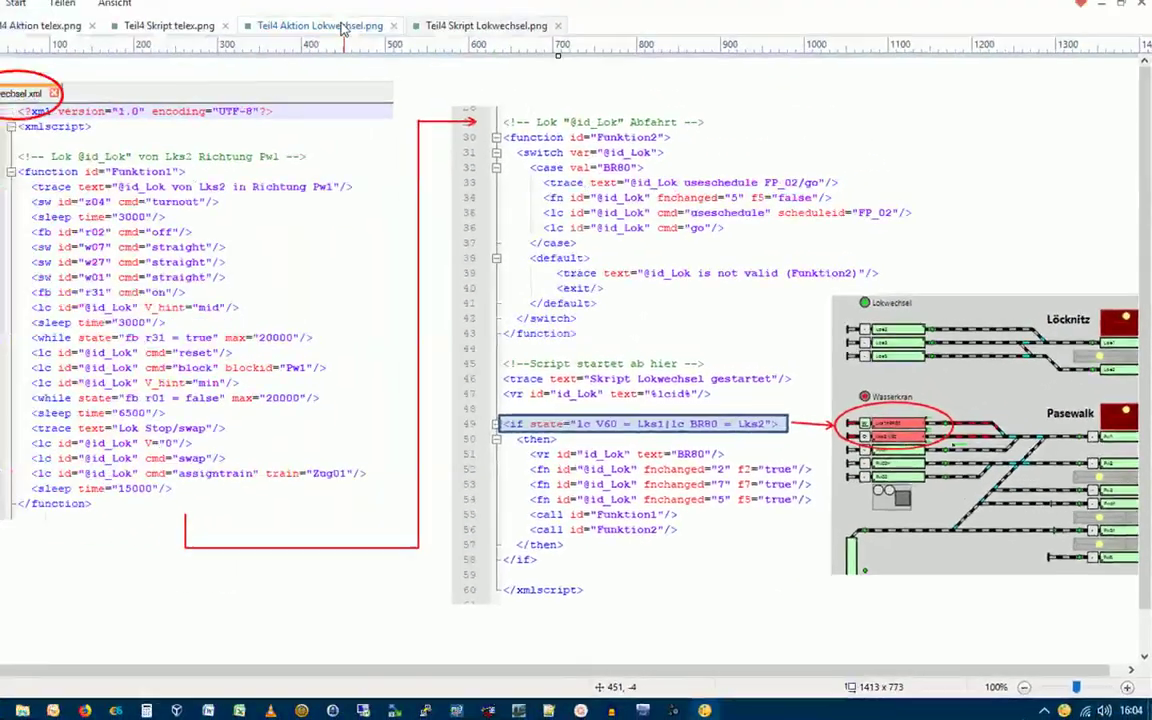
pyautogui.click(378, 55)
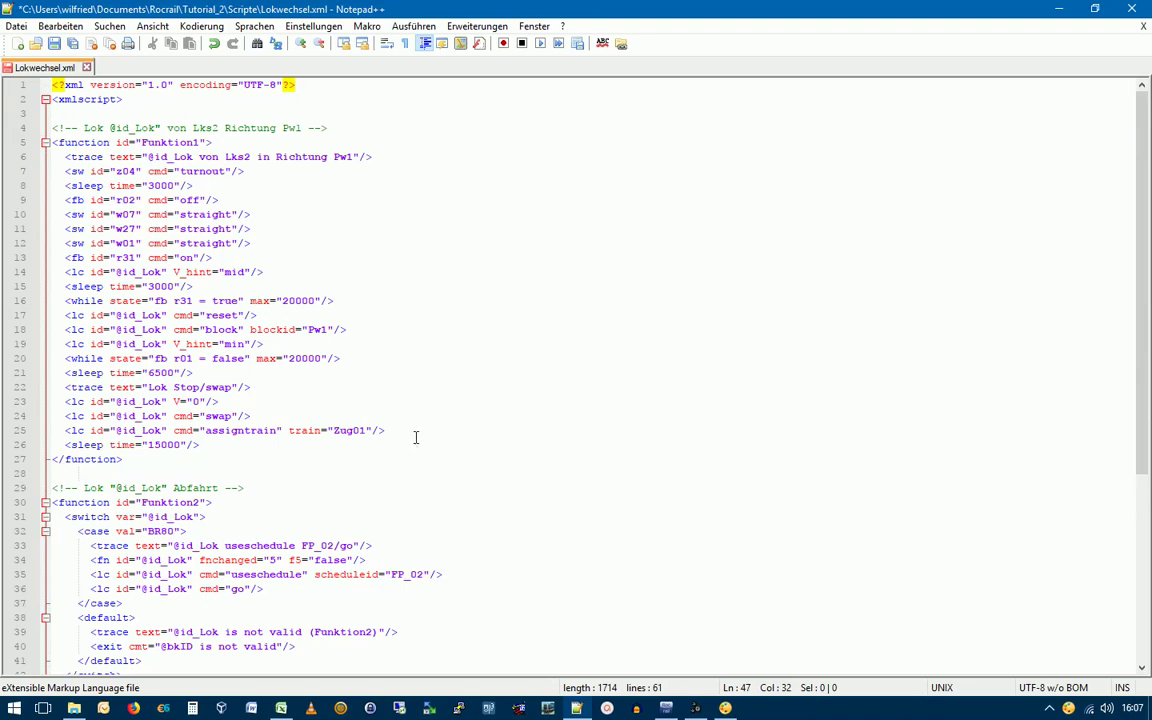
# In Notepad++, copy the if block on lines 49 to 58 of Lokwechsel.xml and paste it at line 59
pyautogui.scroll(-7, 283, 308)
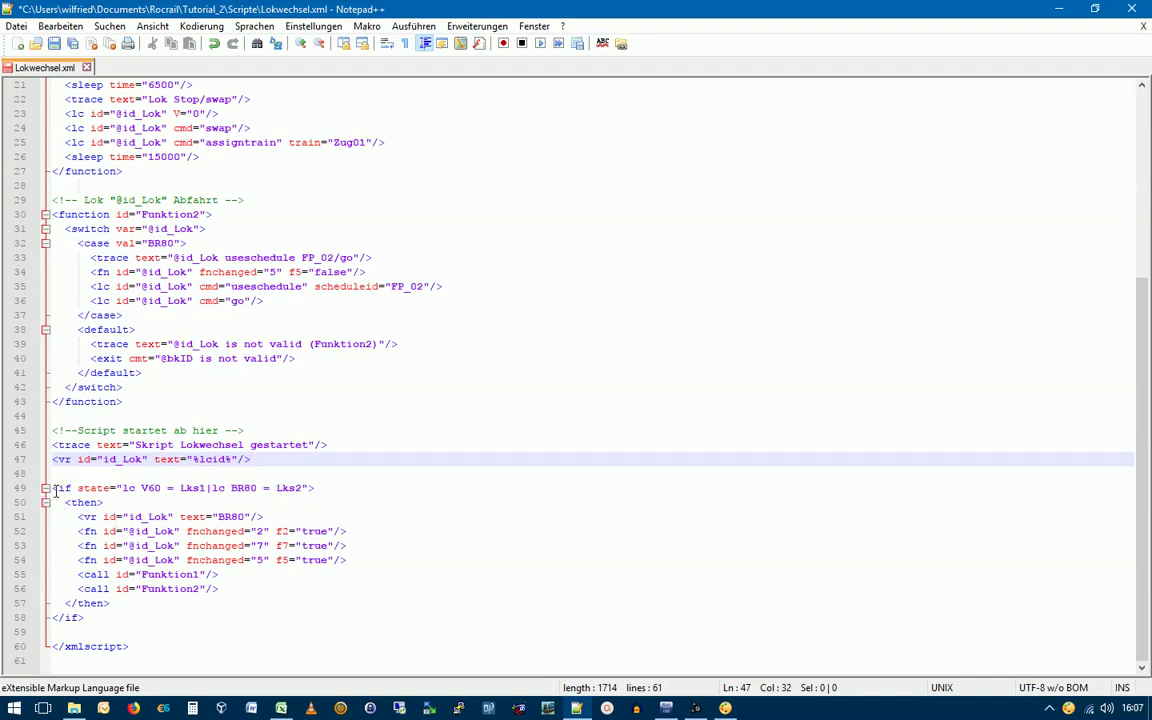
pyautogui.moveTo(53, 489); pyautogui.dragTo(53, 518)
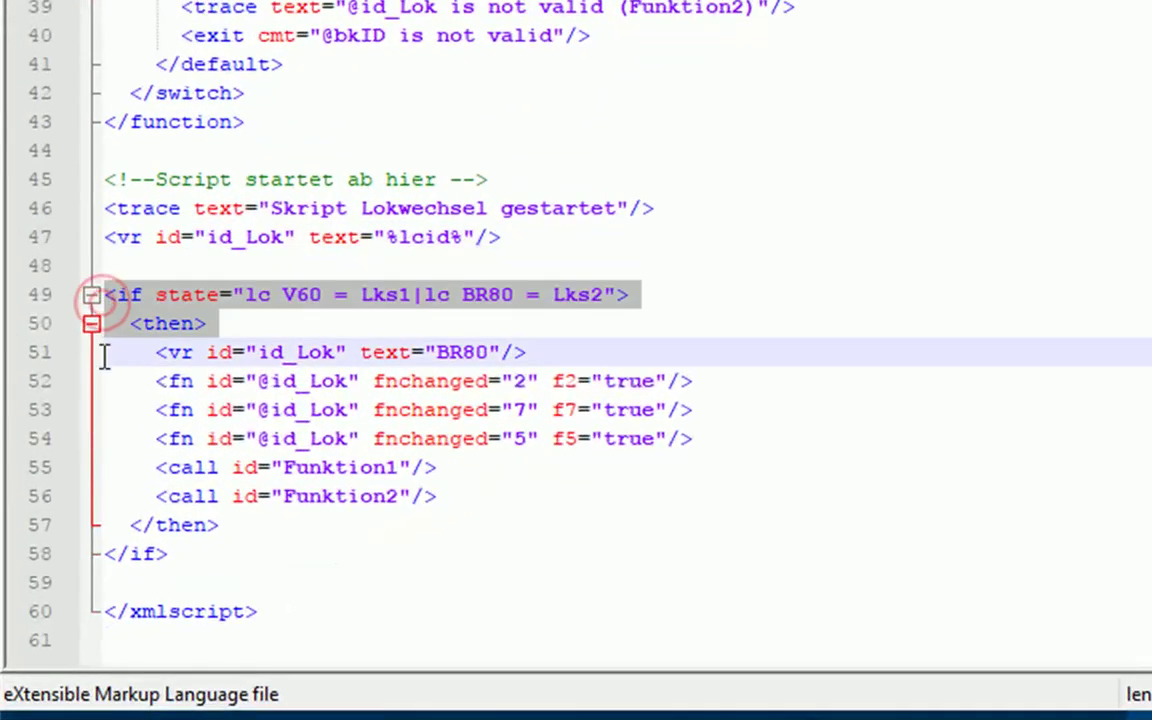
pyautogui.moveTo(104, 357); pyautogui.dragTo(104, 585)
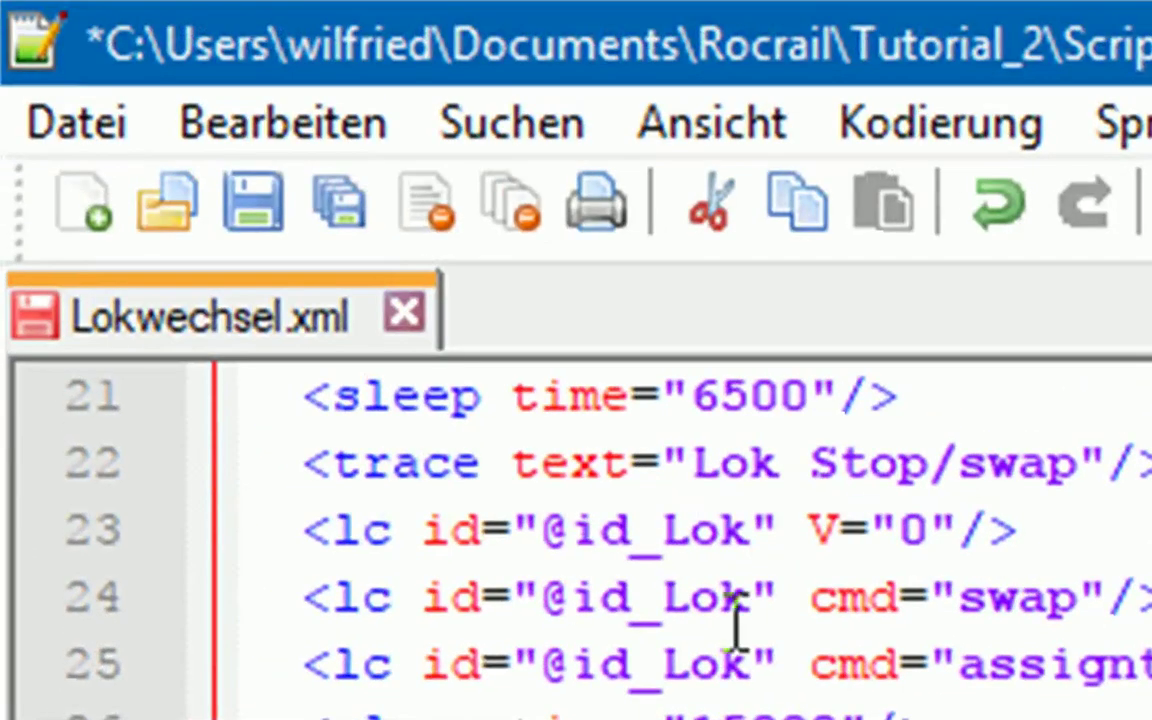
pyautogui.click(798, 202)
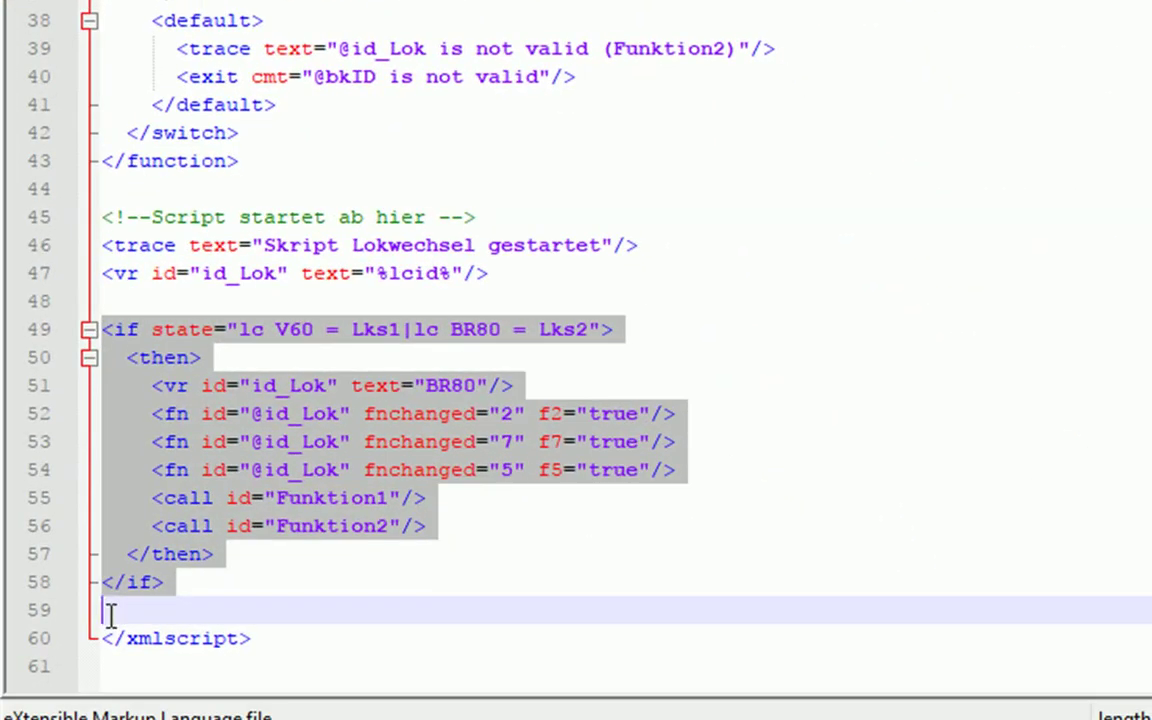
pyautogui.click(110, 612)
pyautogui.scroll(5, 314, 257)
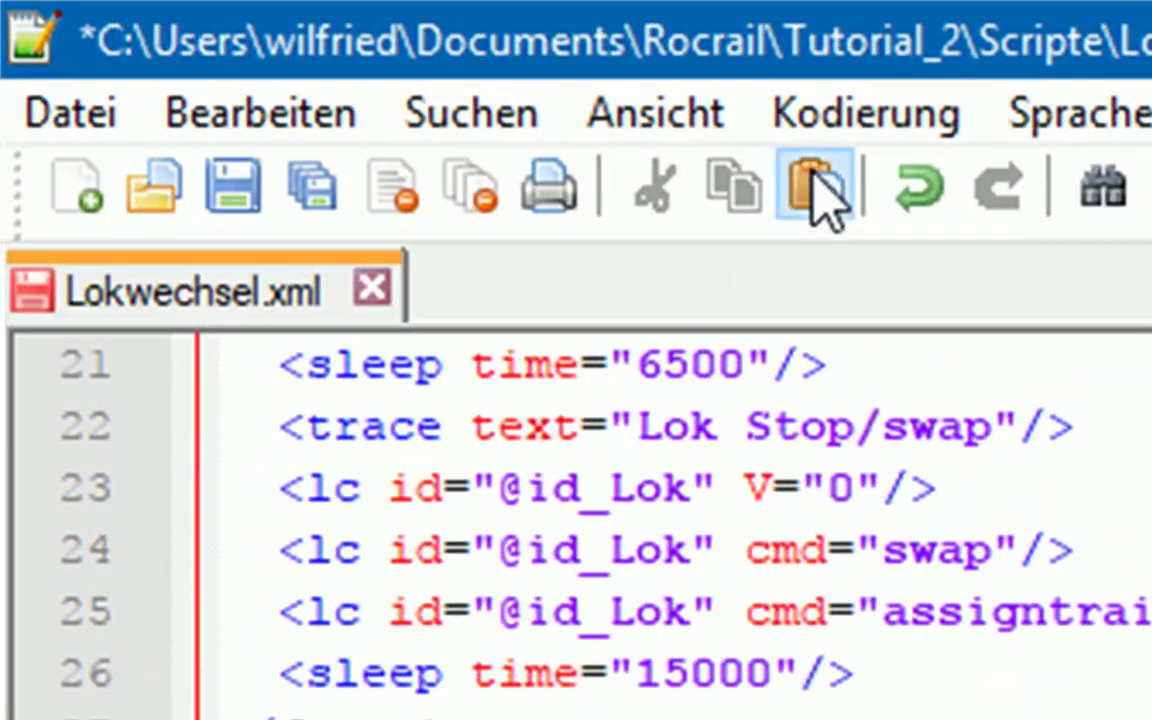
pyautogui.click(812, 190)
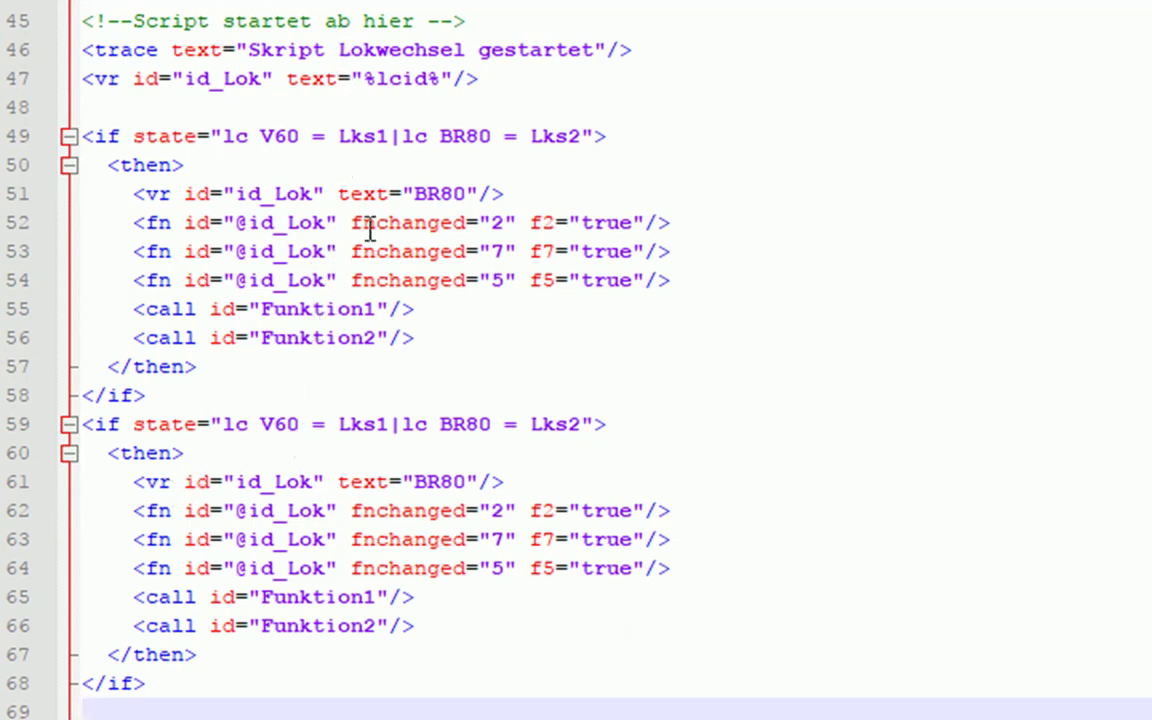
# Change the copied if condition on line 59 to "lc BR80 = Lks1|lc V60 = Lks2"
pyautogui.click(268, 430)
pyautogui.moveTo(259, 430); pyautogui.dragTo(297, 437)
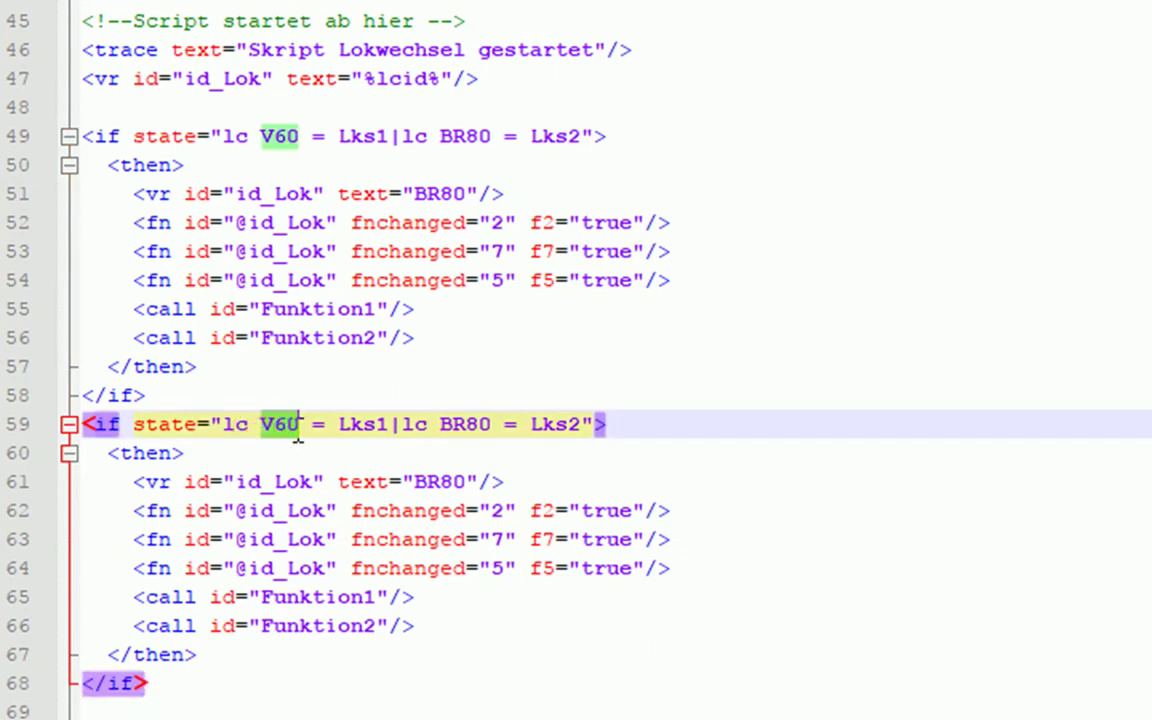
pyautogui.write('Br')
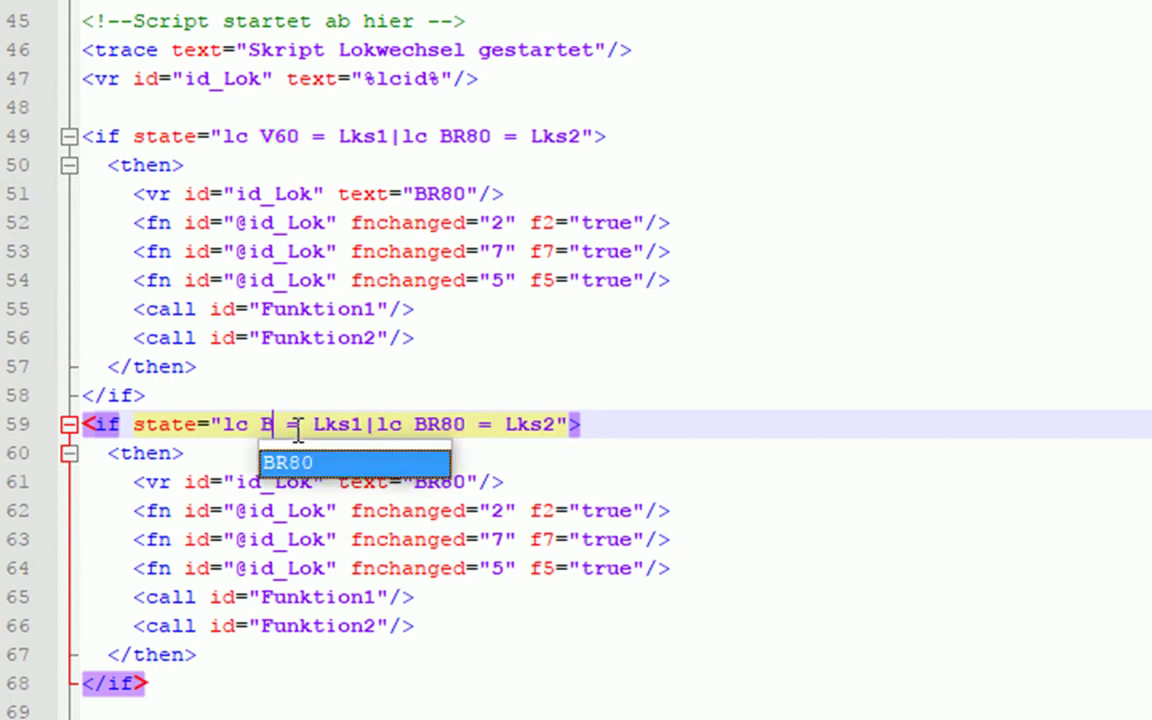
pyautogui.press('BackSpace')
pyautogui.write('R80')
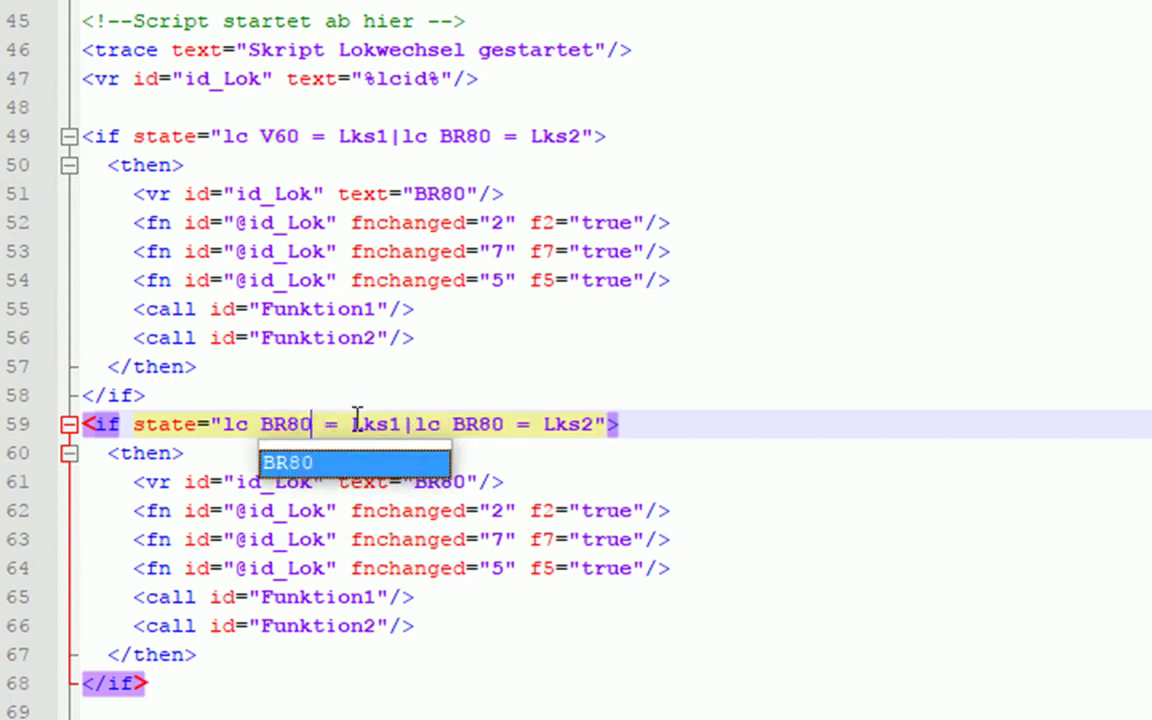
pyautogui.click(459, 427)
pyautogui.moveTo(459, 427); pyautogui.dragTo(503, 425)
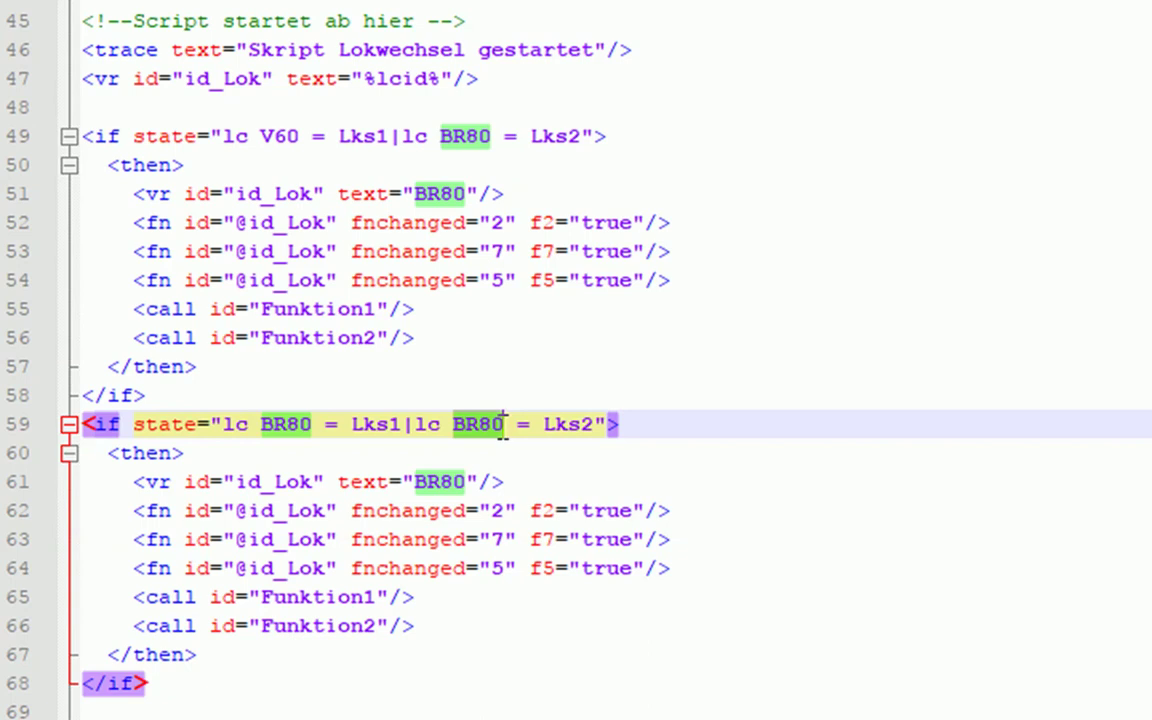
pyautogui.write('V60')
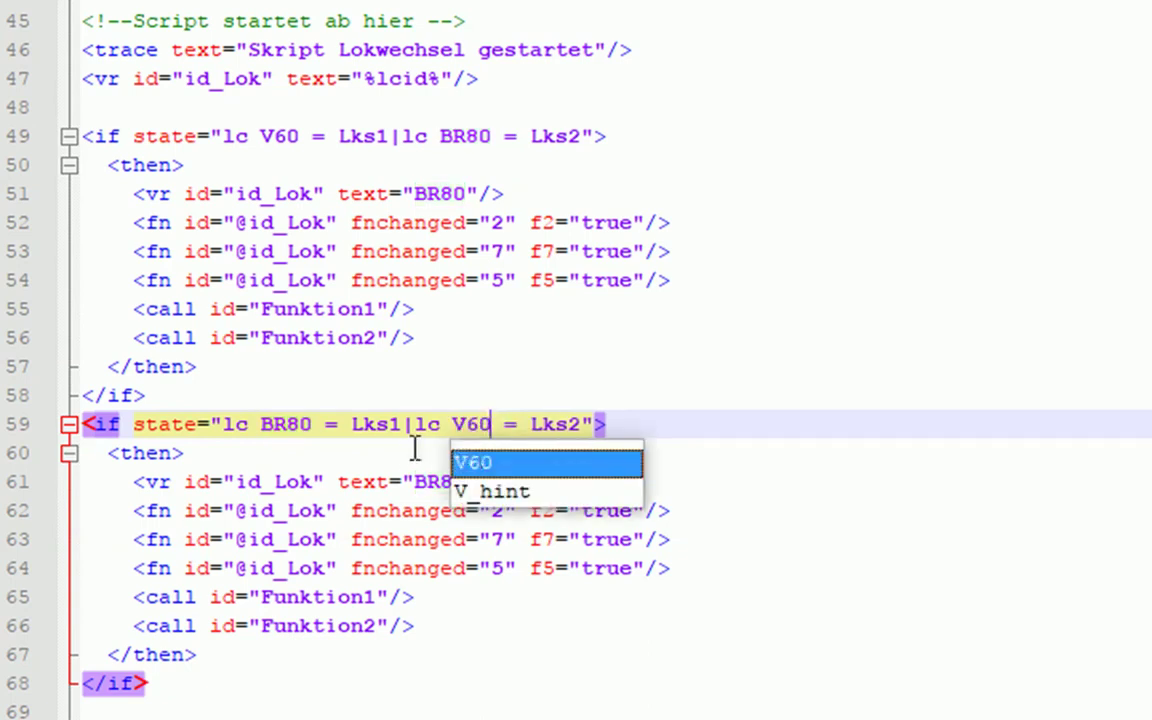
# In the second if block, set the vr text on line 61 to V60 and delete the three fn lines 62 to 64
pyautogui.click(376, 482)
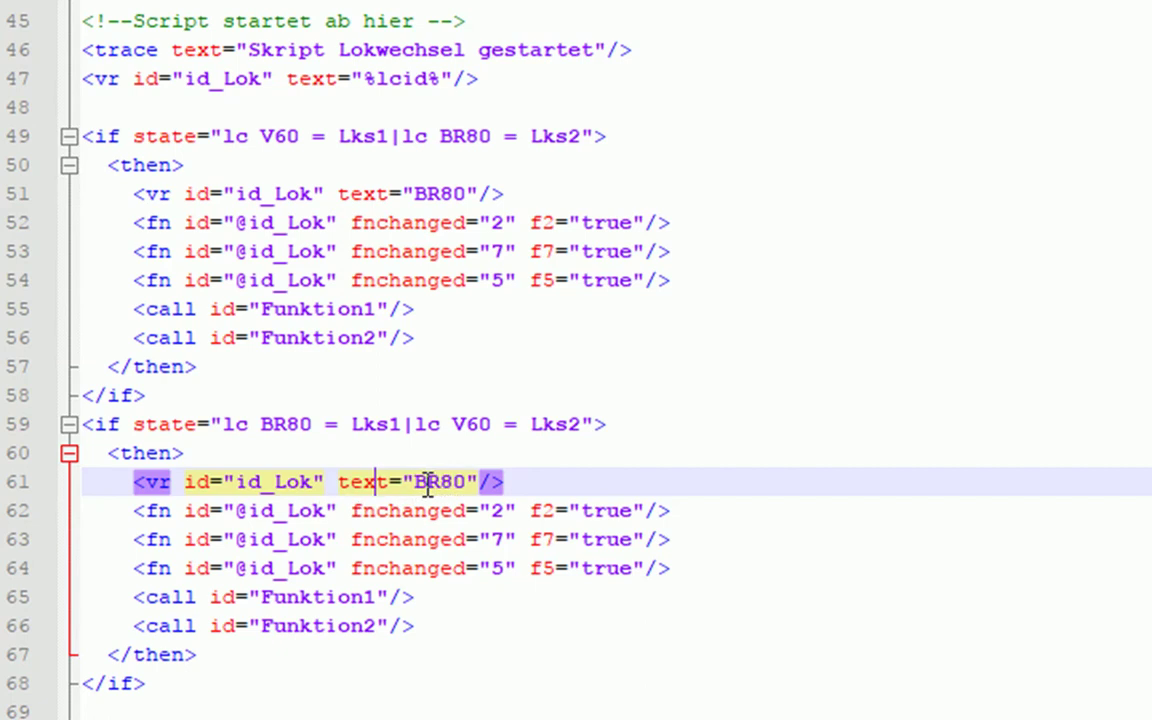
pyautogui.click(418, 483)
pyautogui.moveTo(420, 484); pyautogui.dragTo(465, 483)
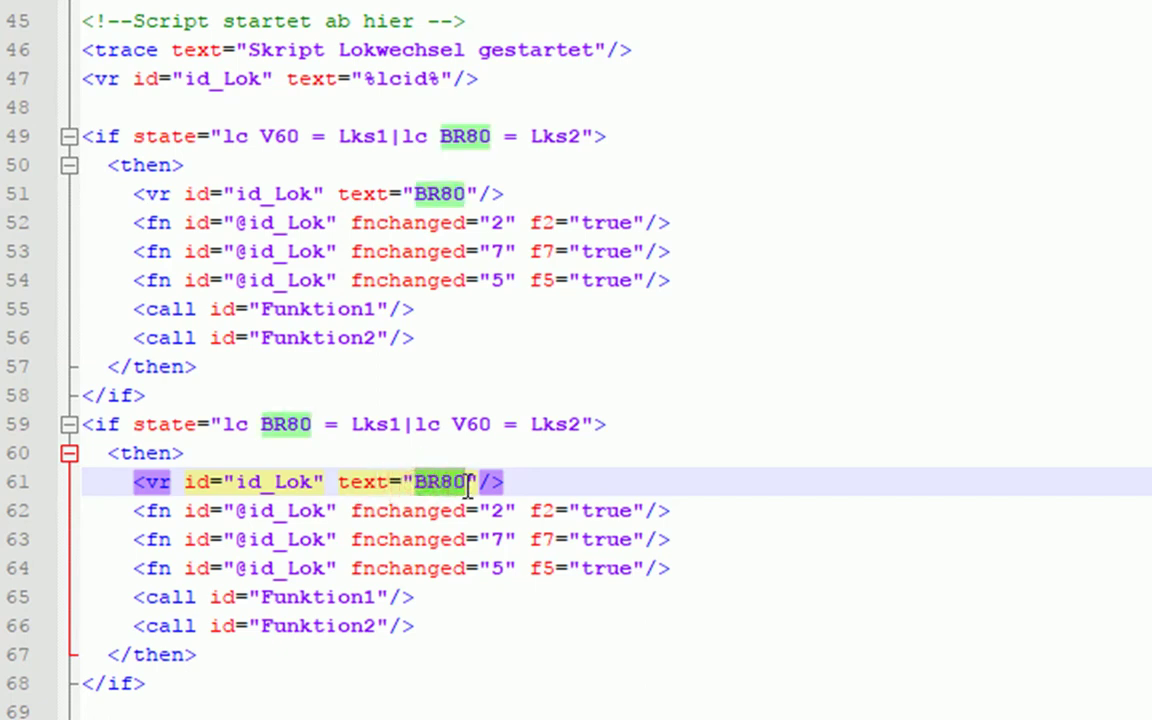
pyautogui.write('V60')
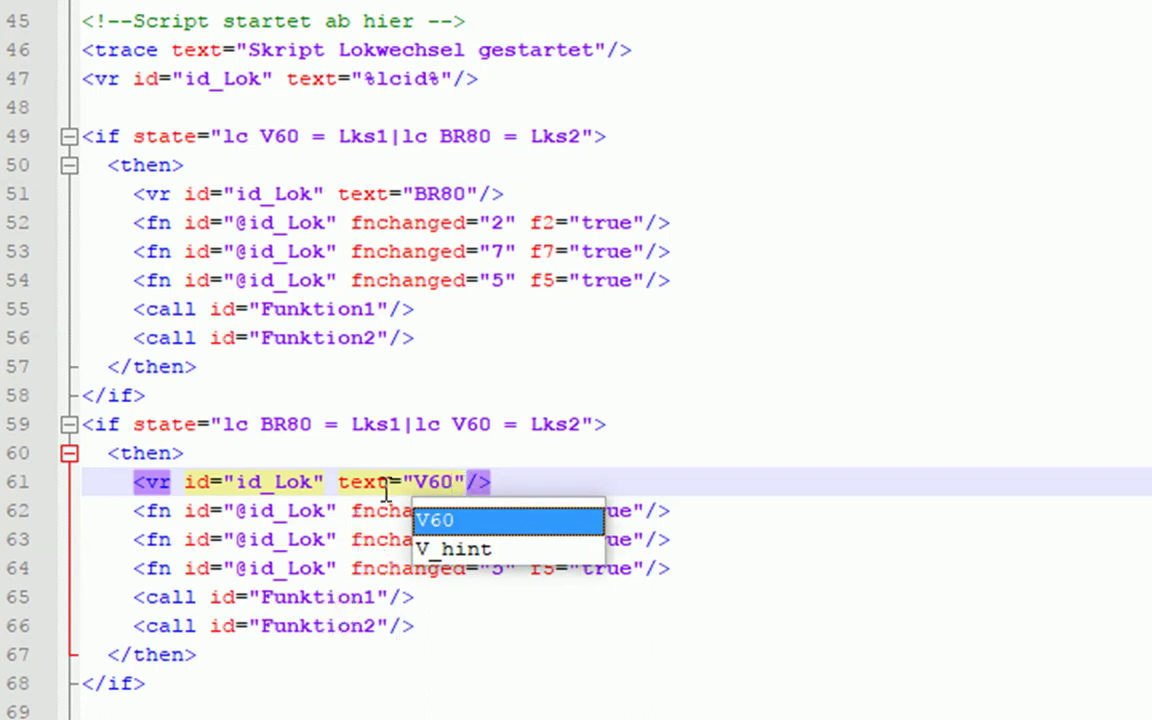
pyautogui.click(730, 562)
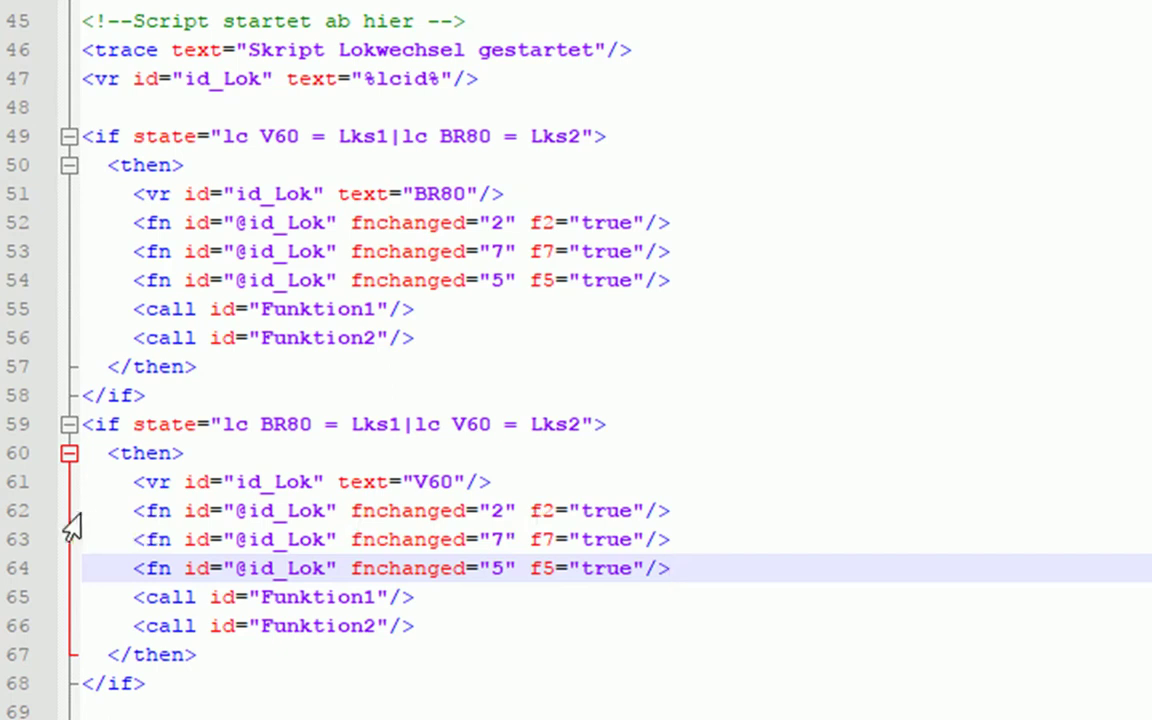
pyautogui.moveTo(70, 516); pyautogui.dragTo(76, 590)
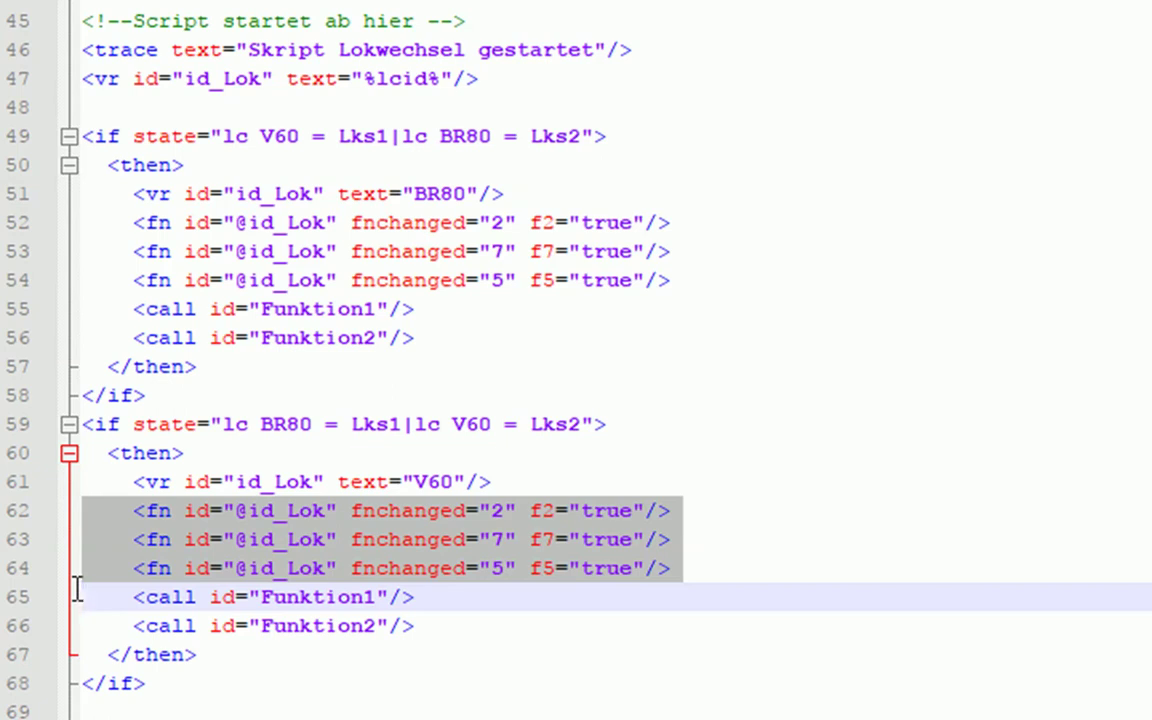
pyautogui.press('Delete')
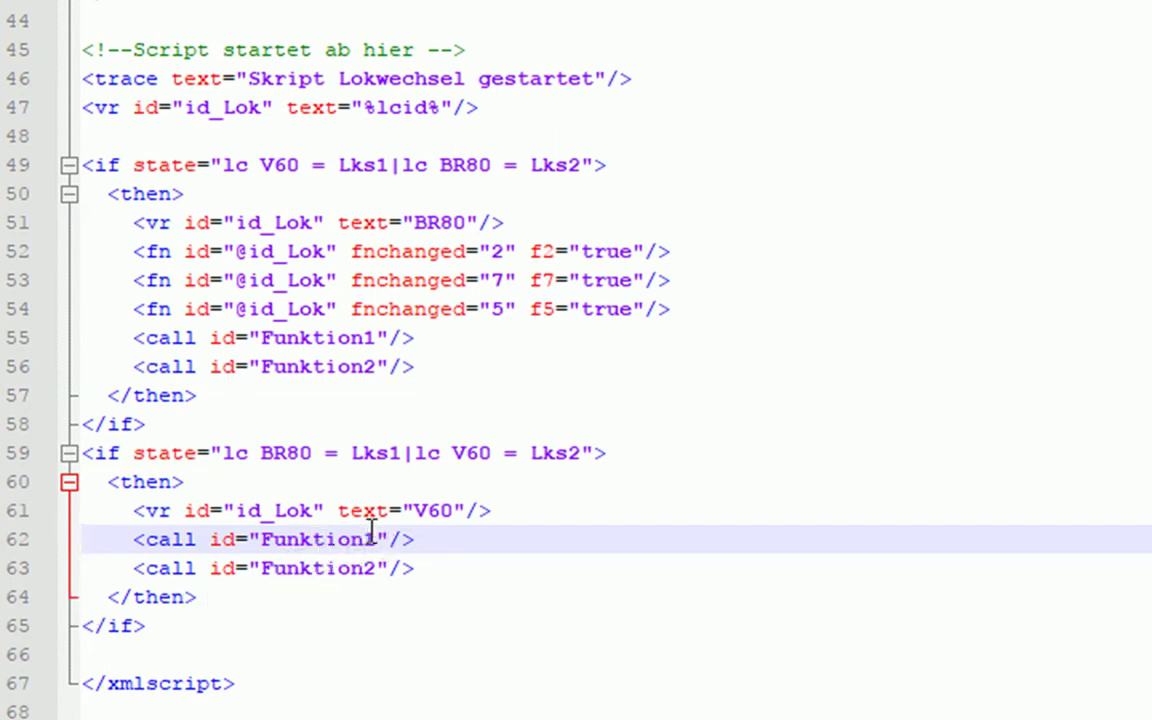
# Copy the BR80 case block on lines 32 to 37 of Funktion2 and paste it at line 38, before the default block
pyautogui.scroll(9, 370, 530)
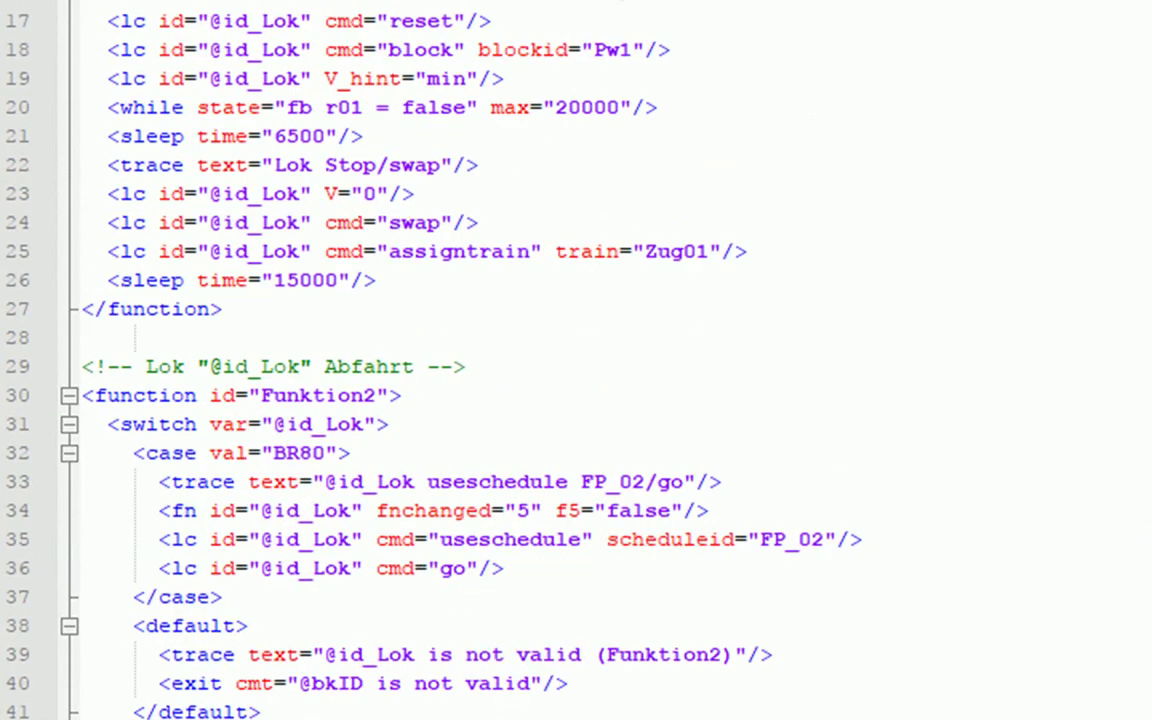
pyautogui.scroll(5, 300, 420)
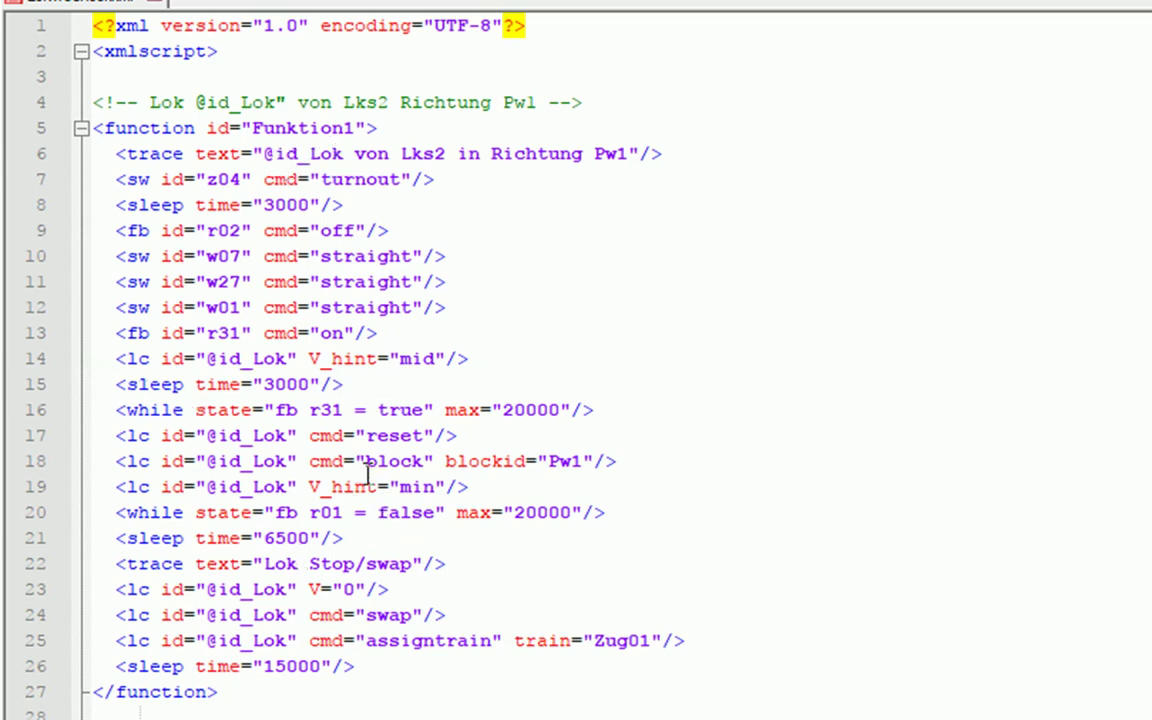
pyautogui.scroll(-9, 367, 476)
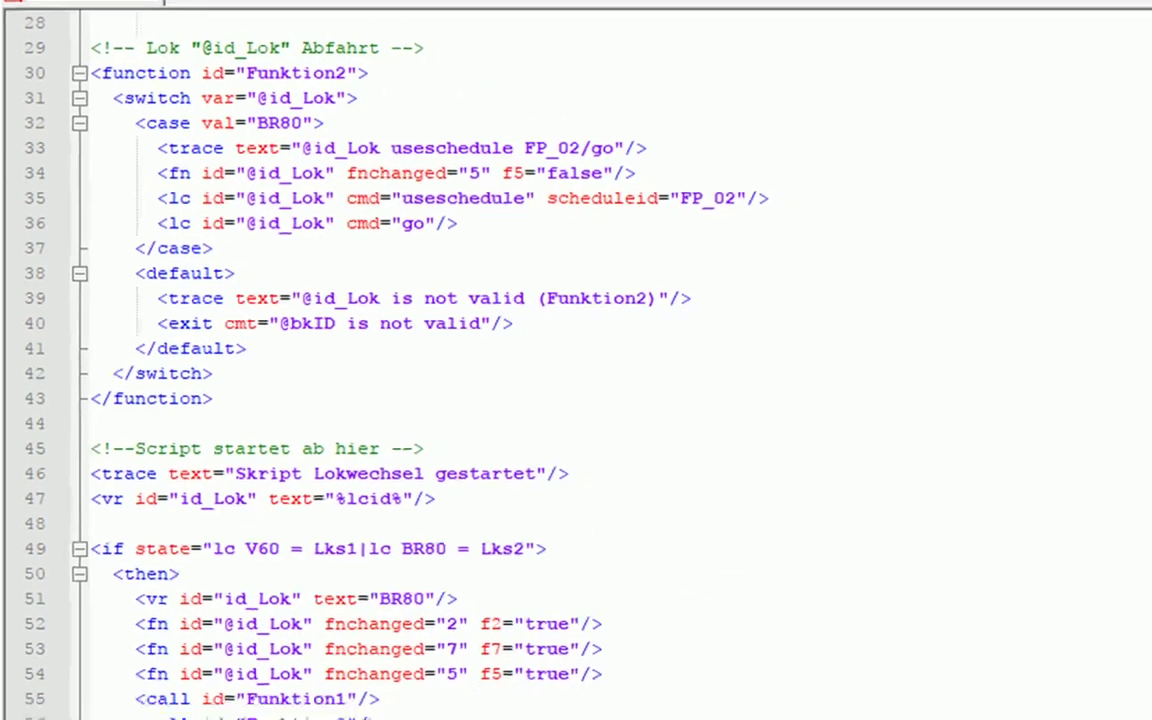
pyautogui.scroll(2, 267, 490)
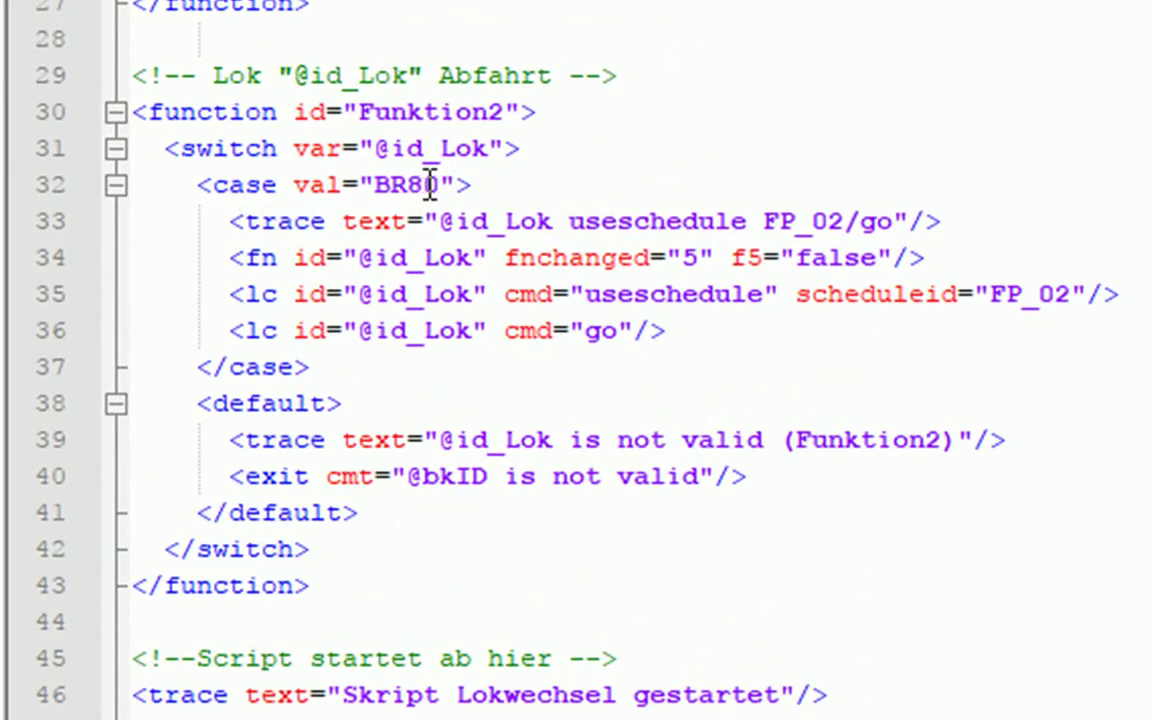
pyautogui.click(229, 185)
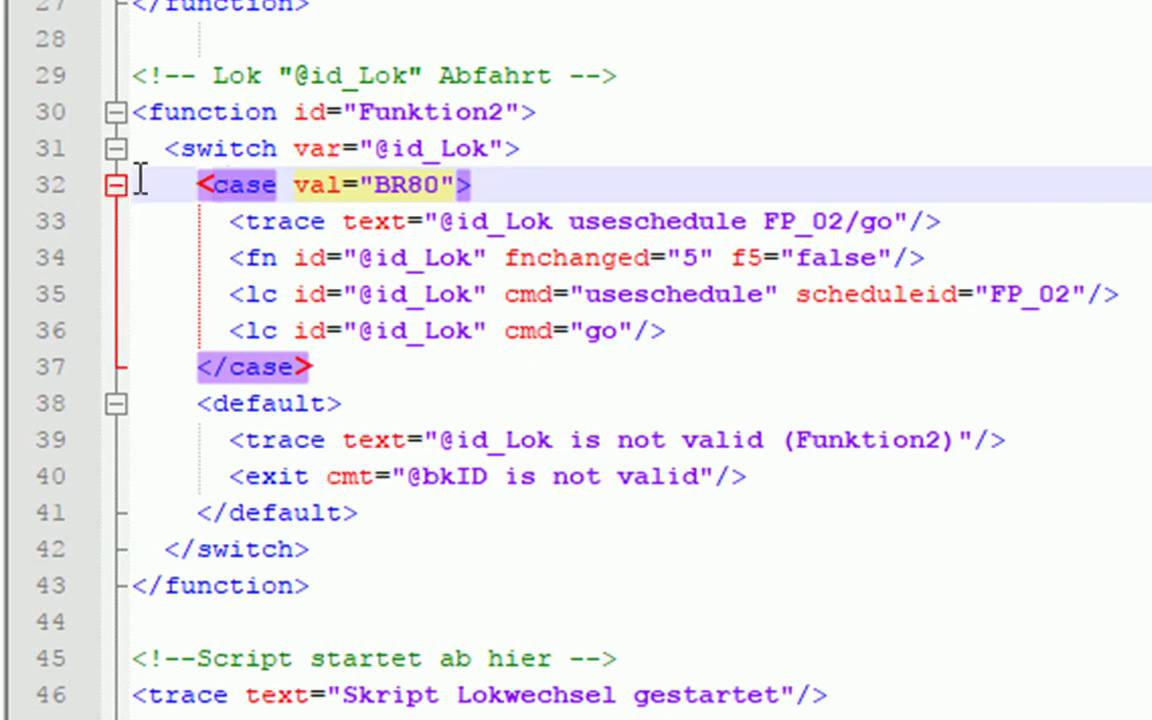
pyautogui.moveTo(138, 185); pyautogui.dragTo(140, 400)
pyautogui.hotkey('ctrl', 'c')
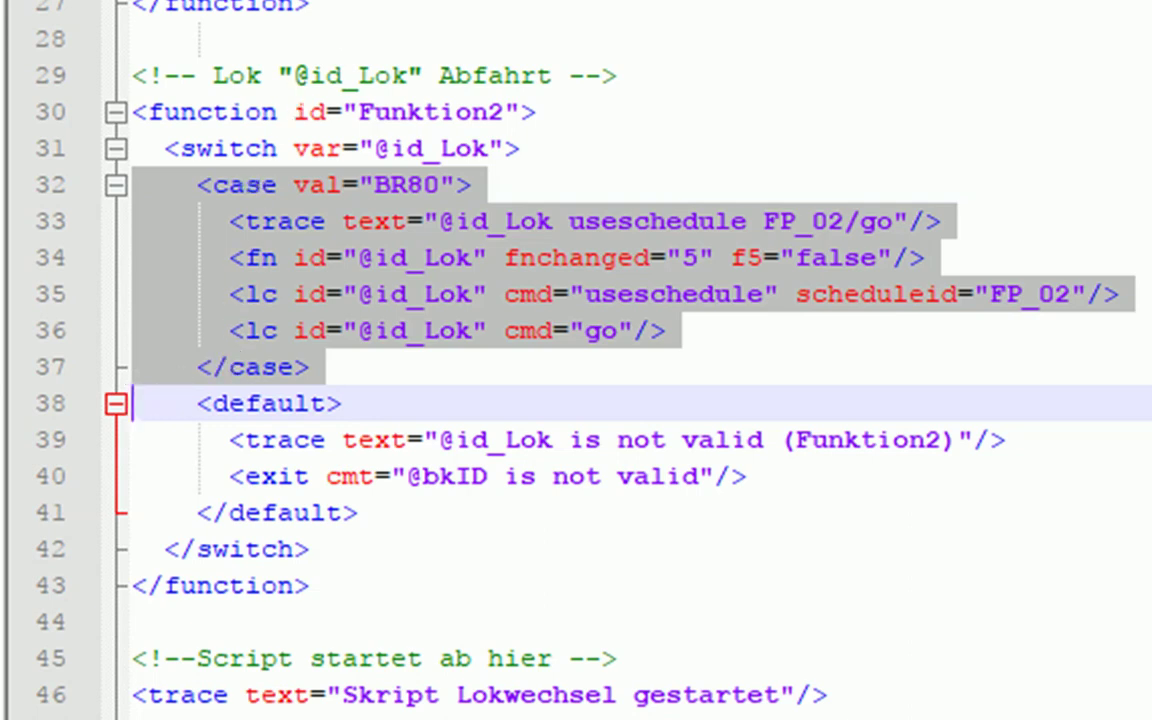
pyautogui.click(141, 403)
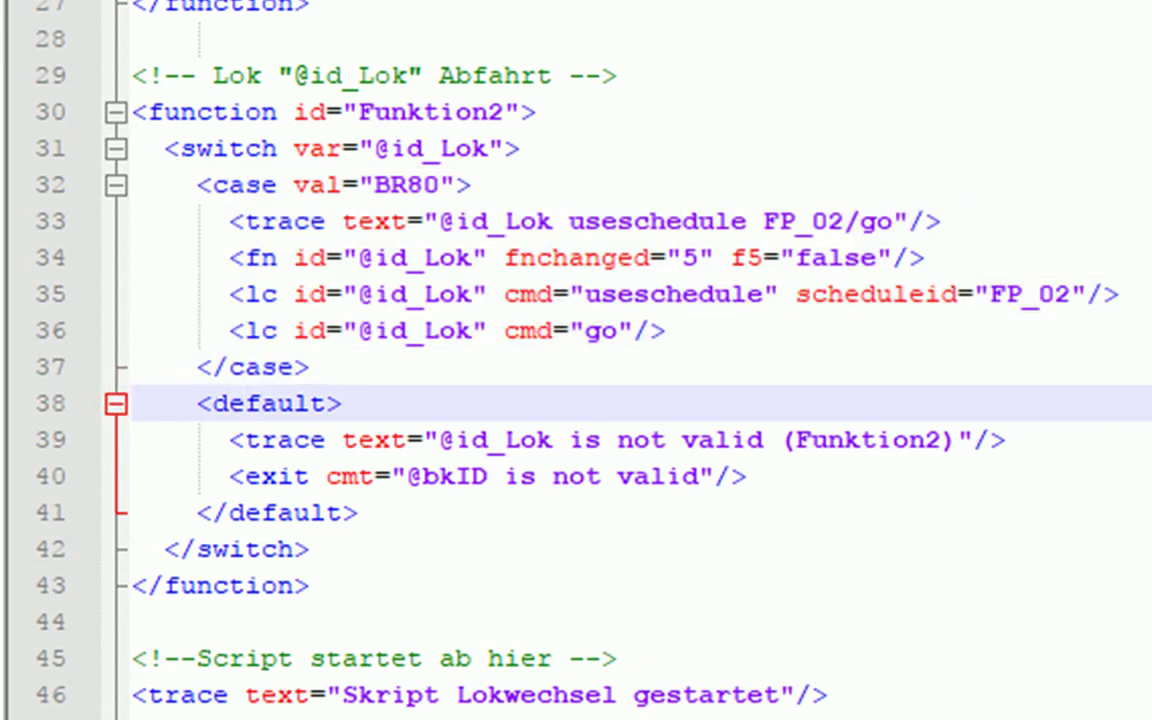
pyautogui.hotkey('ctrl', 'v')
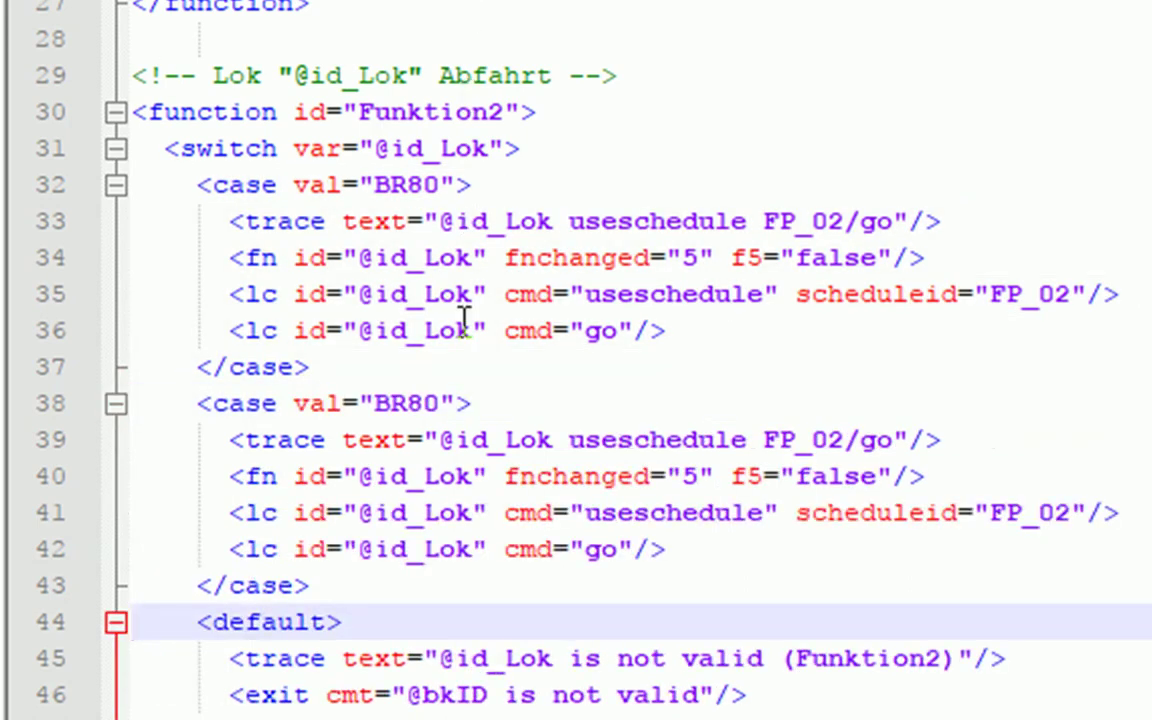
# Set the copied case value on line 38 to V60 and change the schedule in its trace text to FP_04
pyautogui.moveTo(380, 403); pyautogui.dragTo(438, 403)
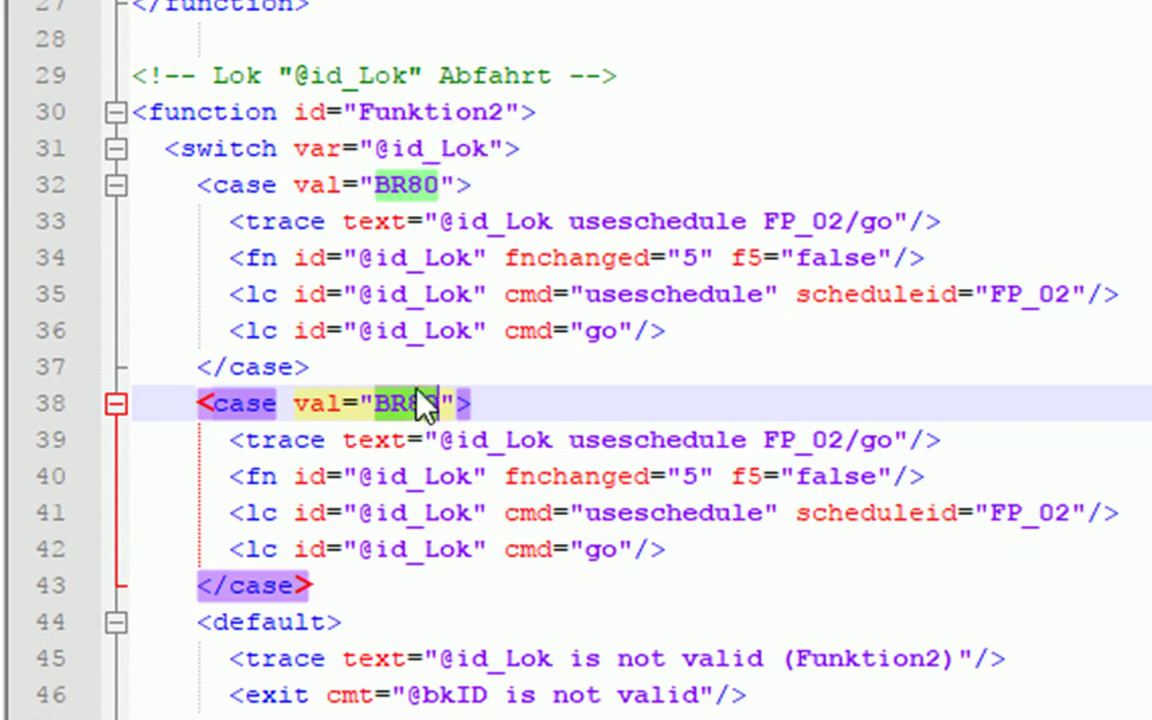
pyautogui.write('V')
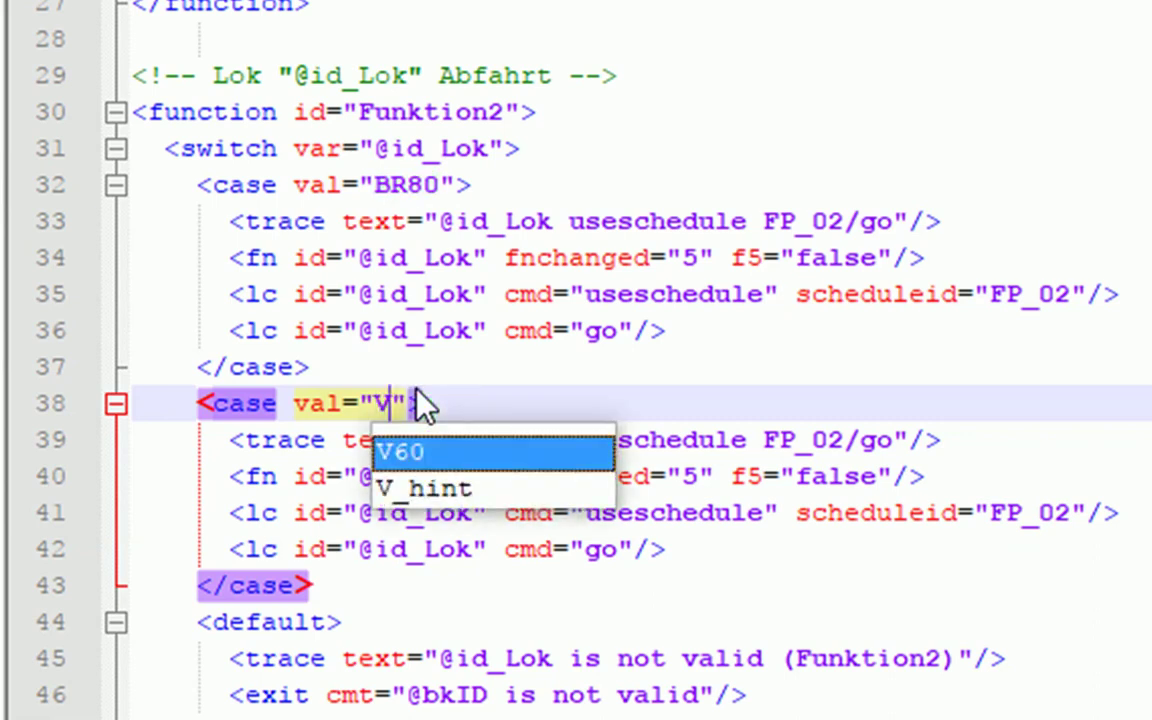
pyautogui.write('60')
pyautogui.click(795, 437)
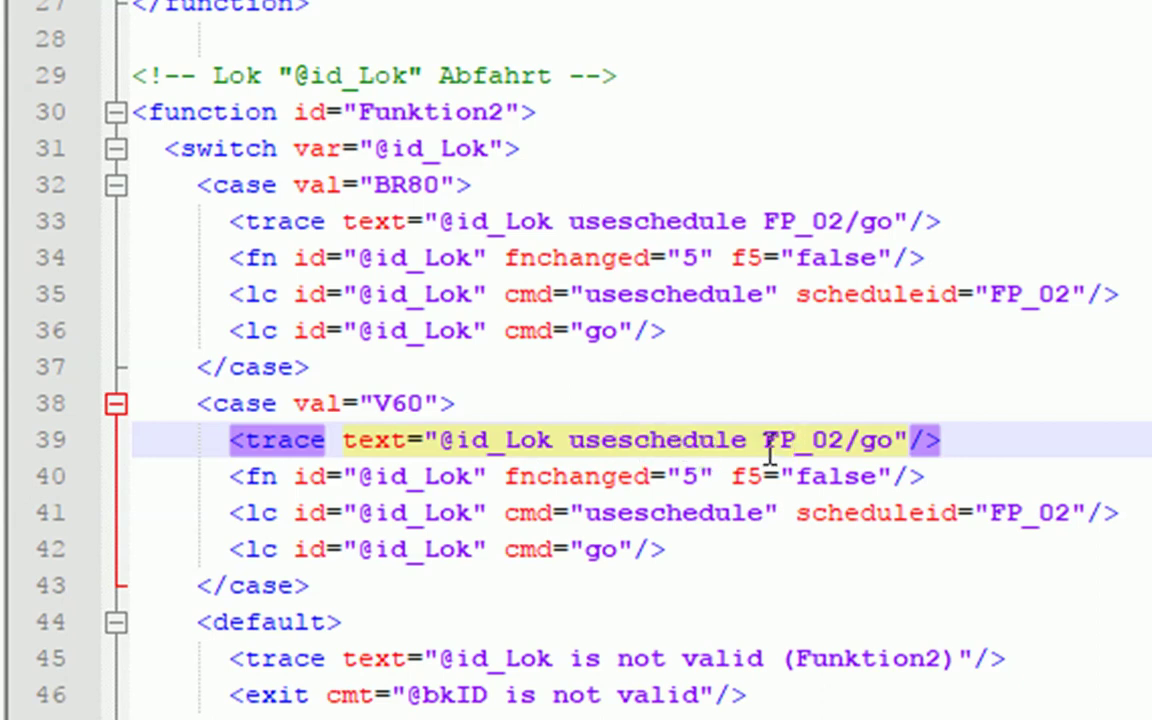
pyautogui.click(836, 440)
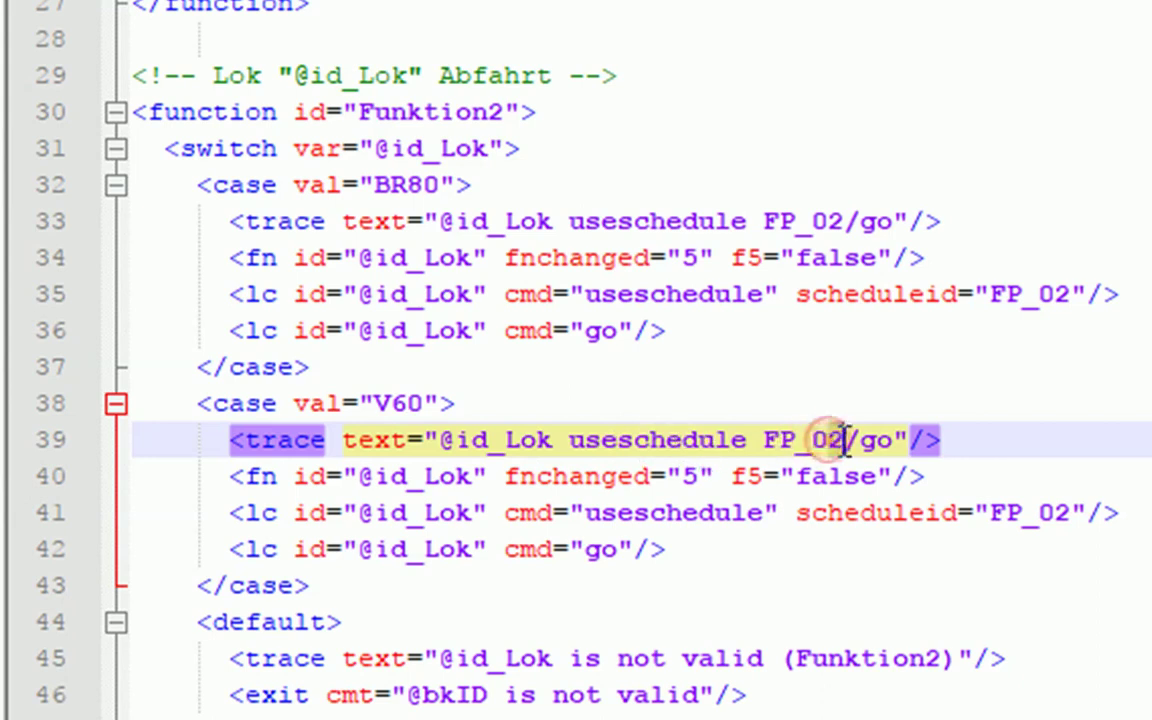
pyautogui.press('BackSpace')
pyautogui.write('4')
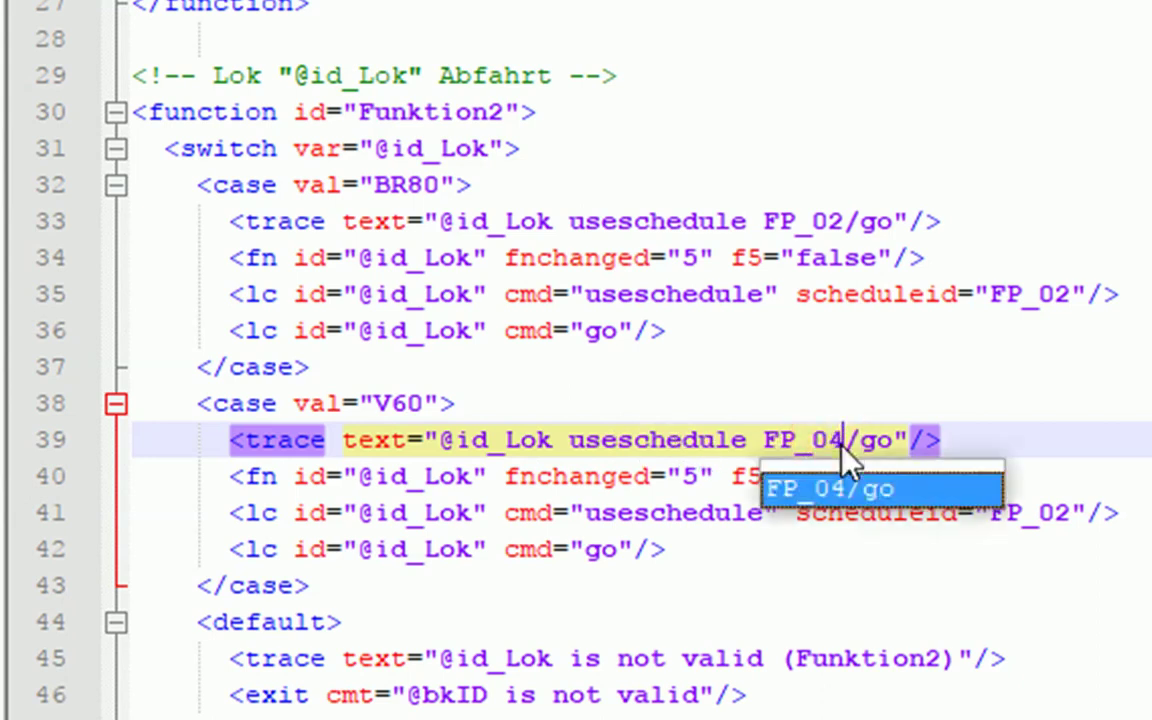
# Delete the fn line from the V60 case and set the scheduleid of its useschedule line to FP_04
pyautogui.click(632, 512)
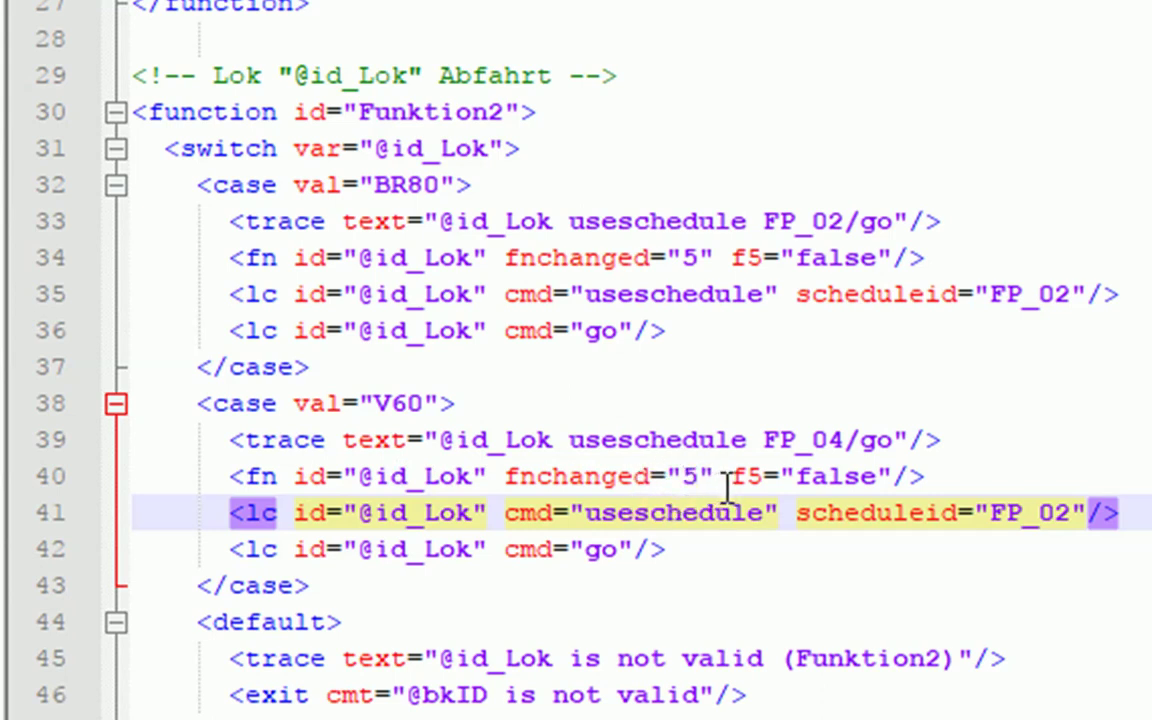
pyautogui.click(125, 478)
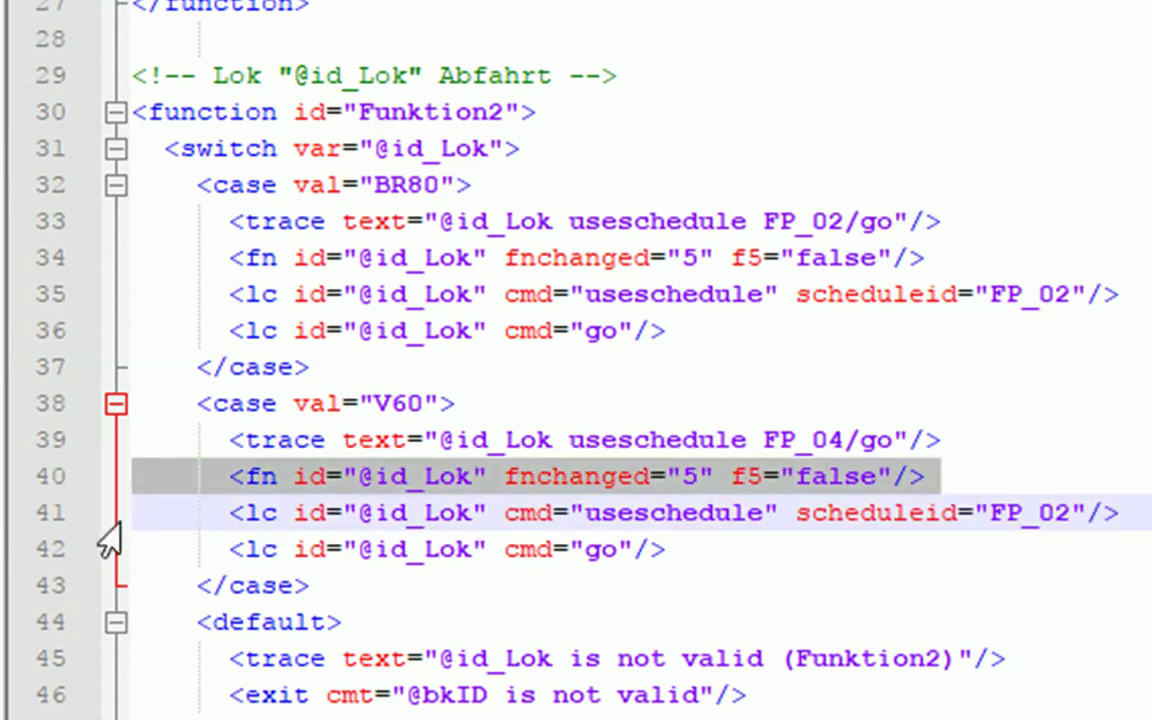
pyautogui.press('Delete')
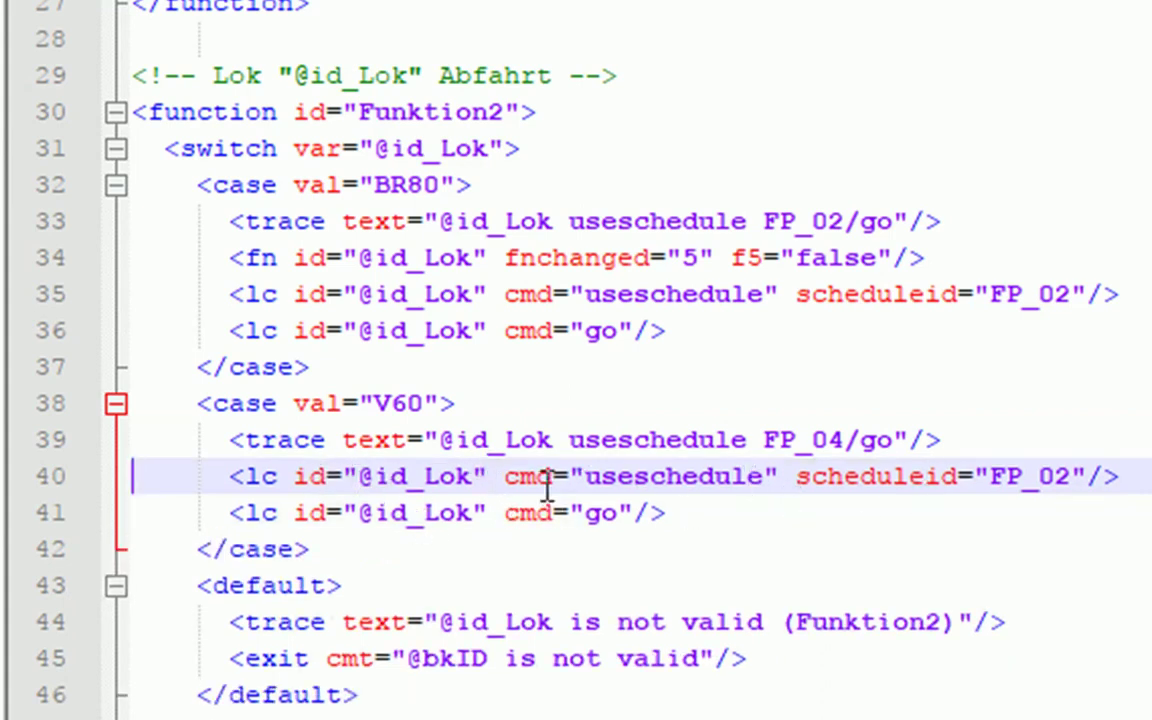
pyautogui.click(1041, 478)
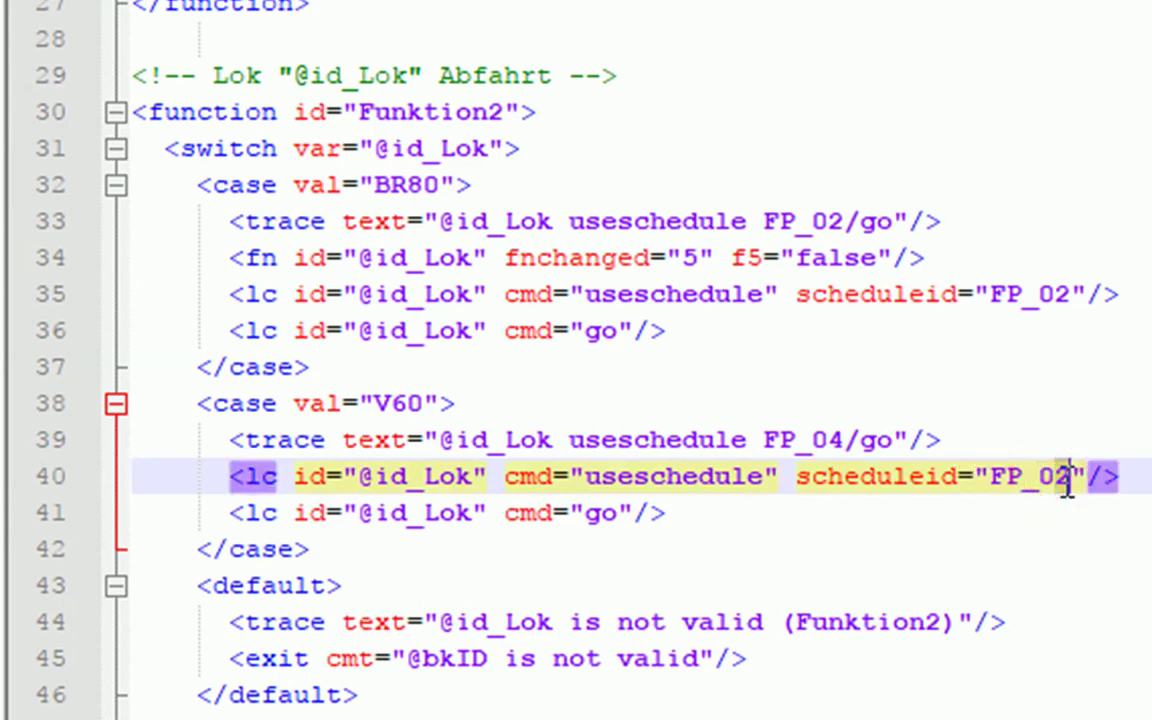
pyautogui.press('BackSpace')
pyautogui.write('4')
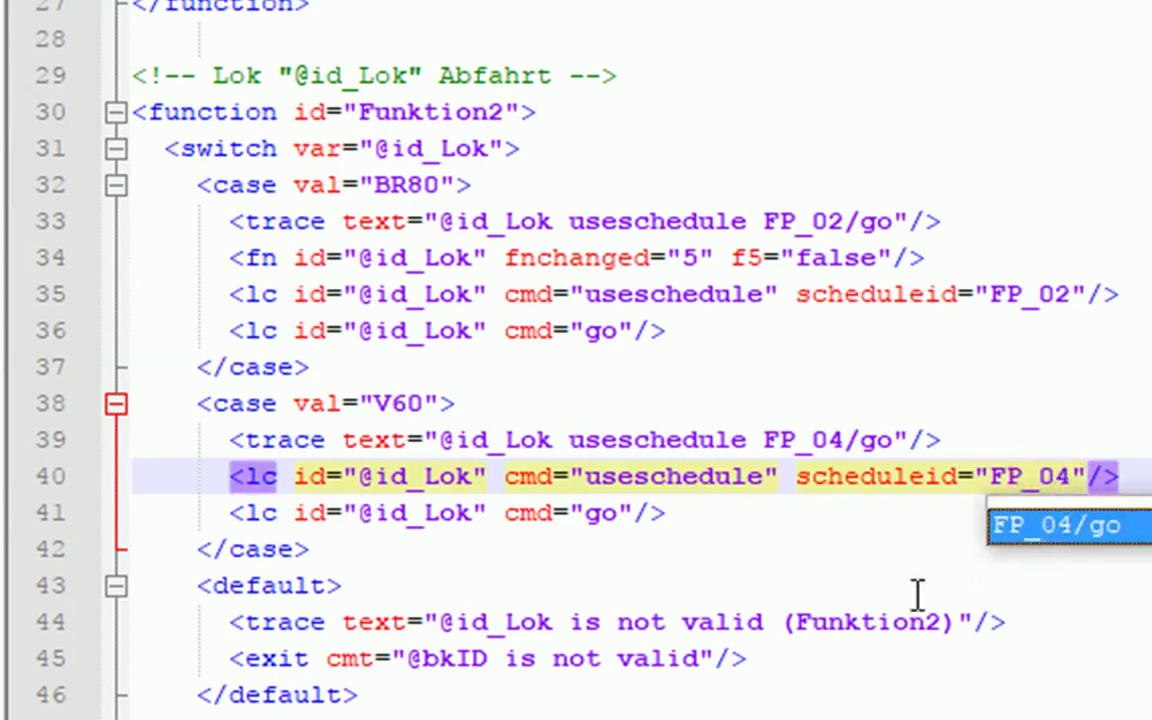
pyautogui.click(581, 541)
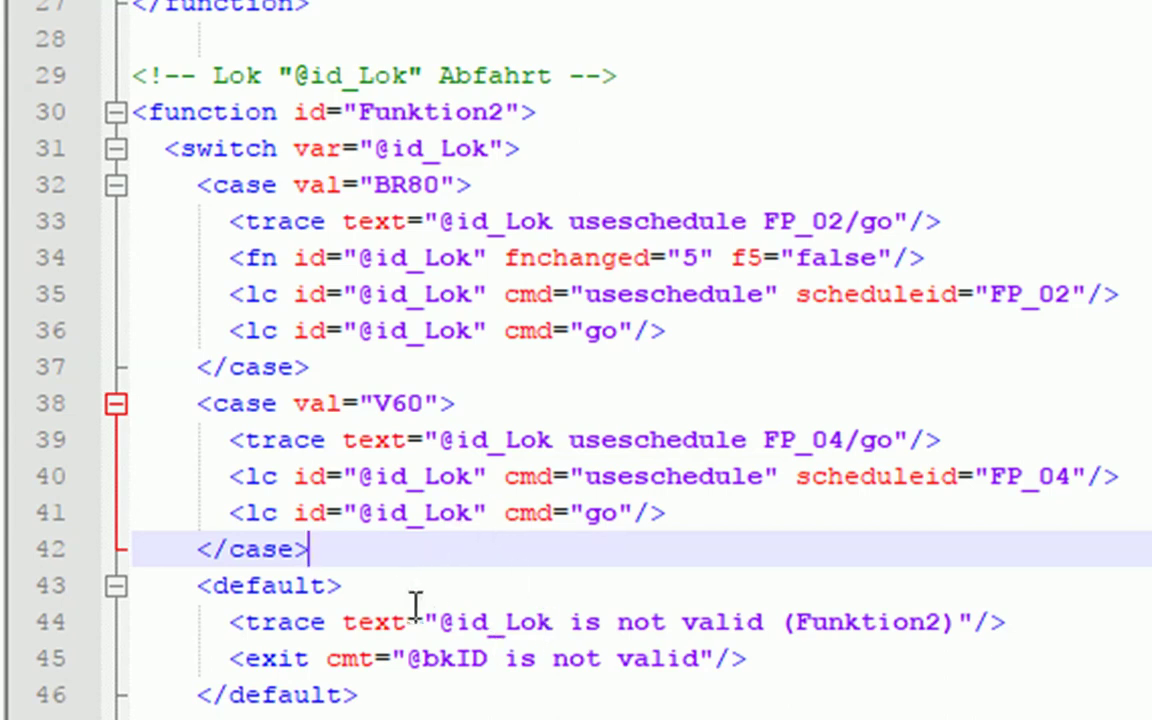
pyautogui.scroll(-3, 303, 572)
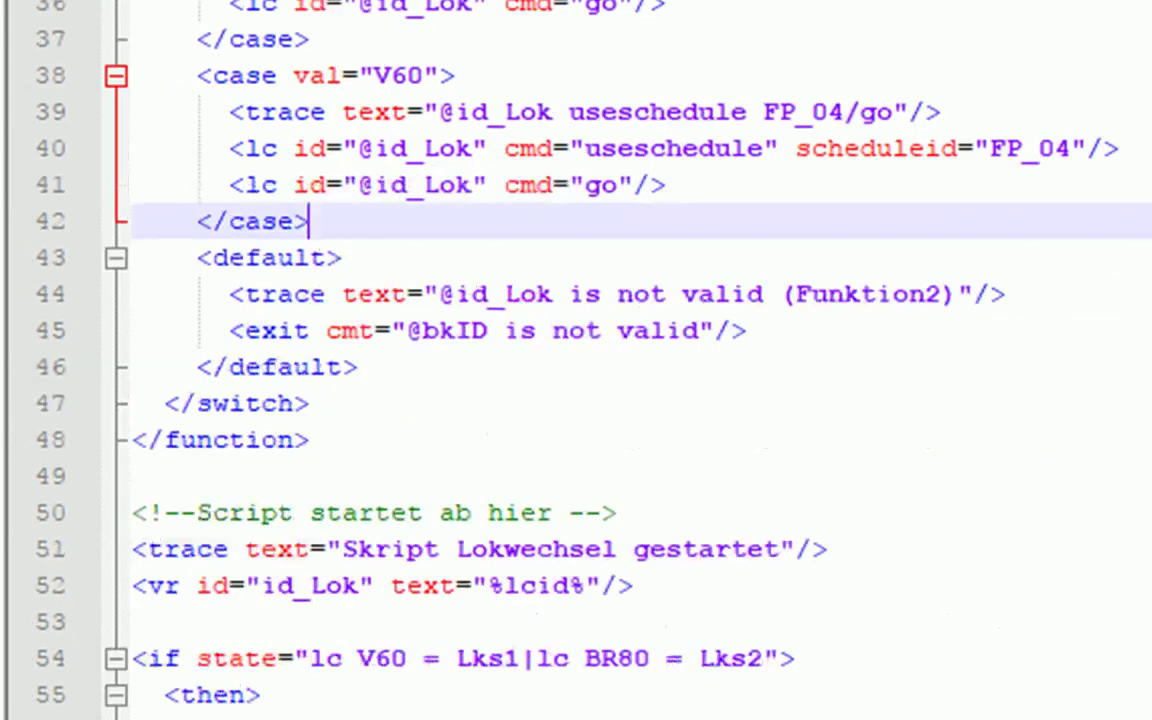
pyautogui.scroll(-1, 576, 400)
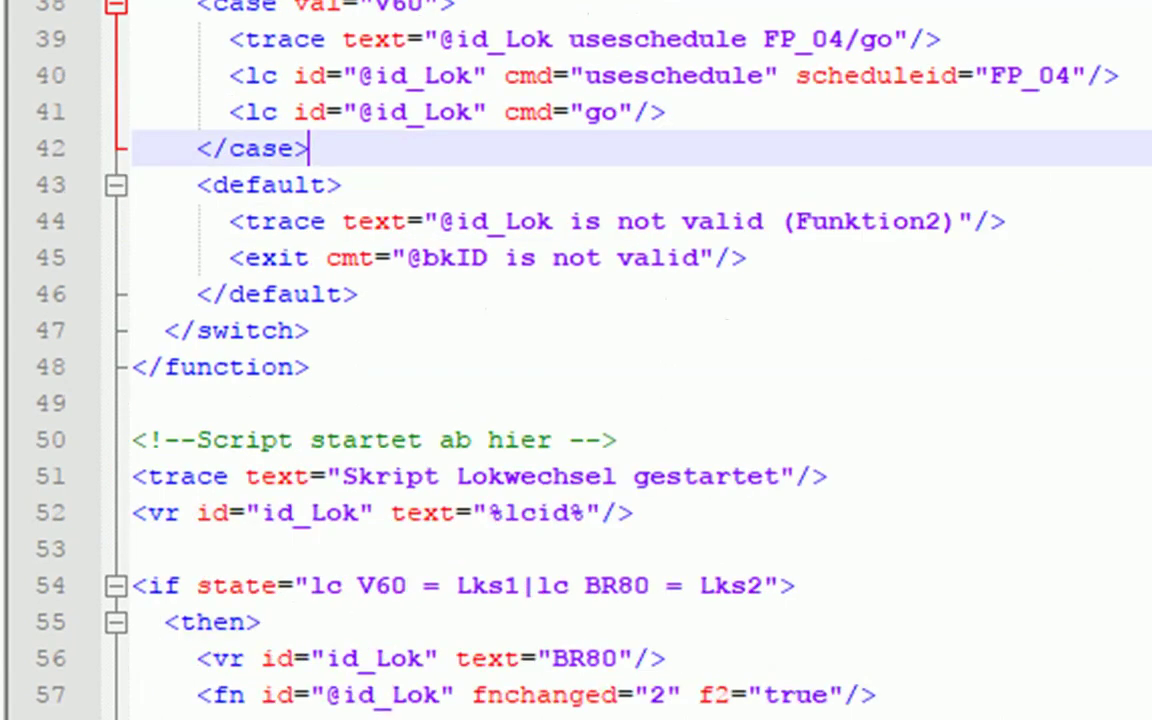
pyautogui.moveTo(236, 636); pyautogui.dragTo(85, 636)
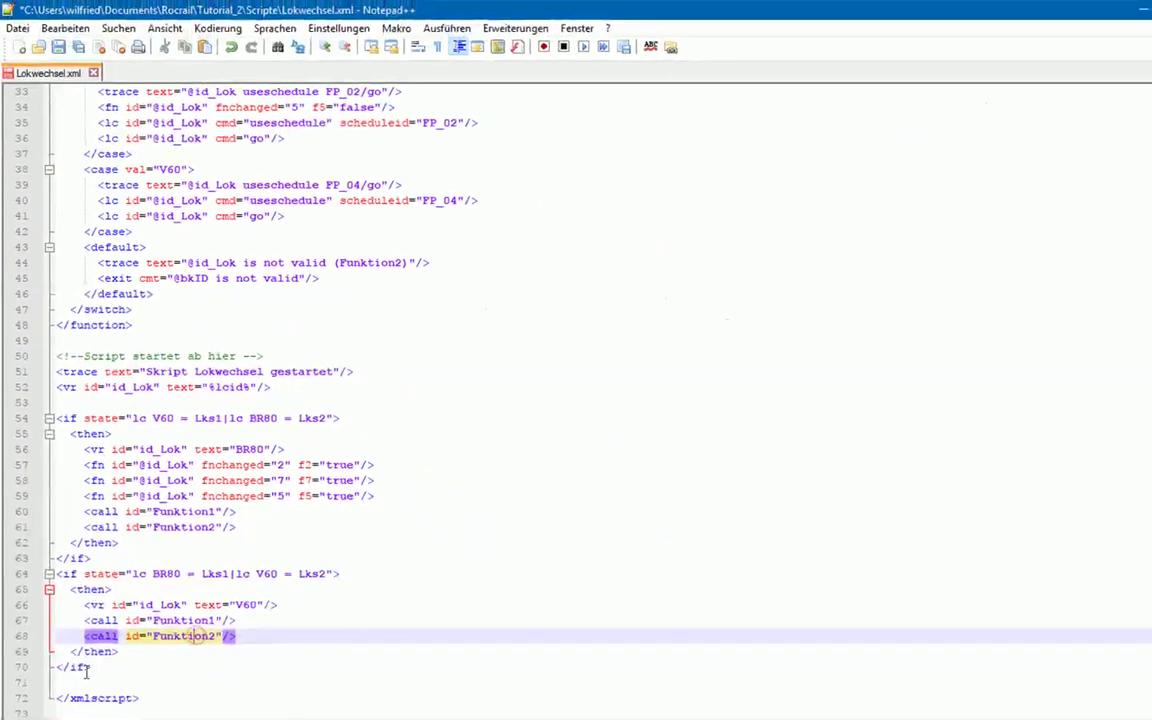
pyautogui.click(72, 667)
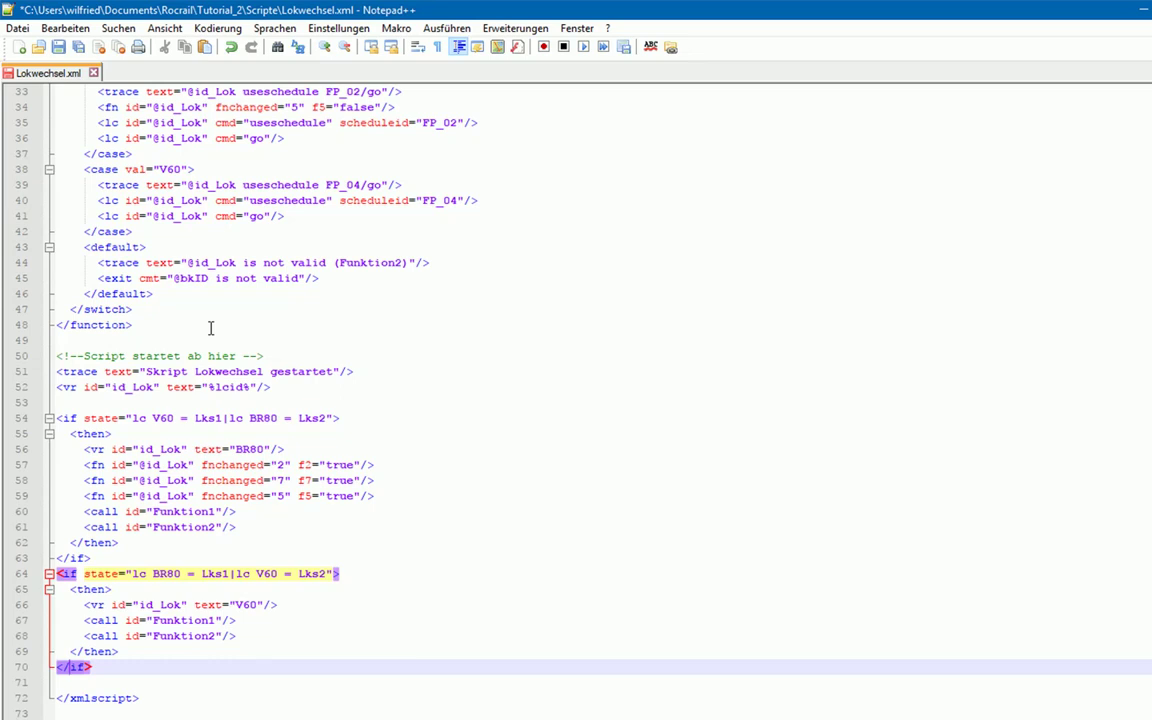
# Switch to Rocrail and simulate the locomotive change by toggling sensors r32, r31 and r01, with V60 selected in the locomotive list before r01
pyautogui.hotkey('alt', 'Tab')
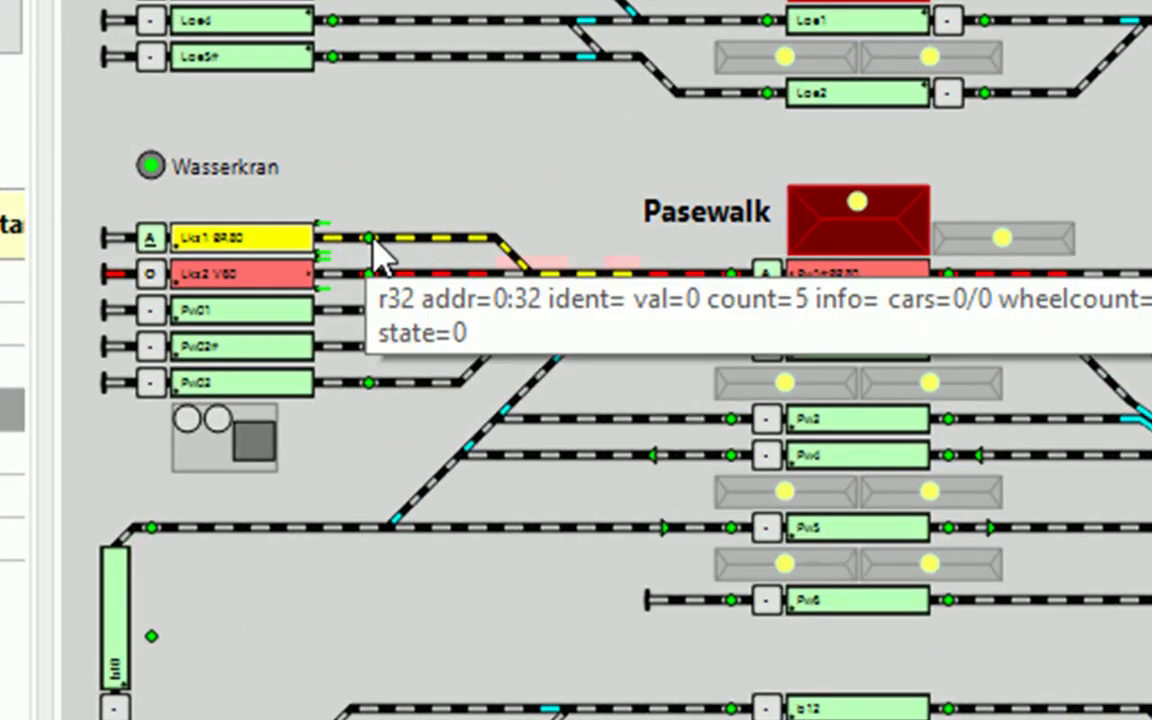
pyautogui.click(370, 240)
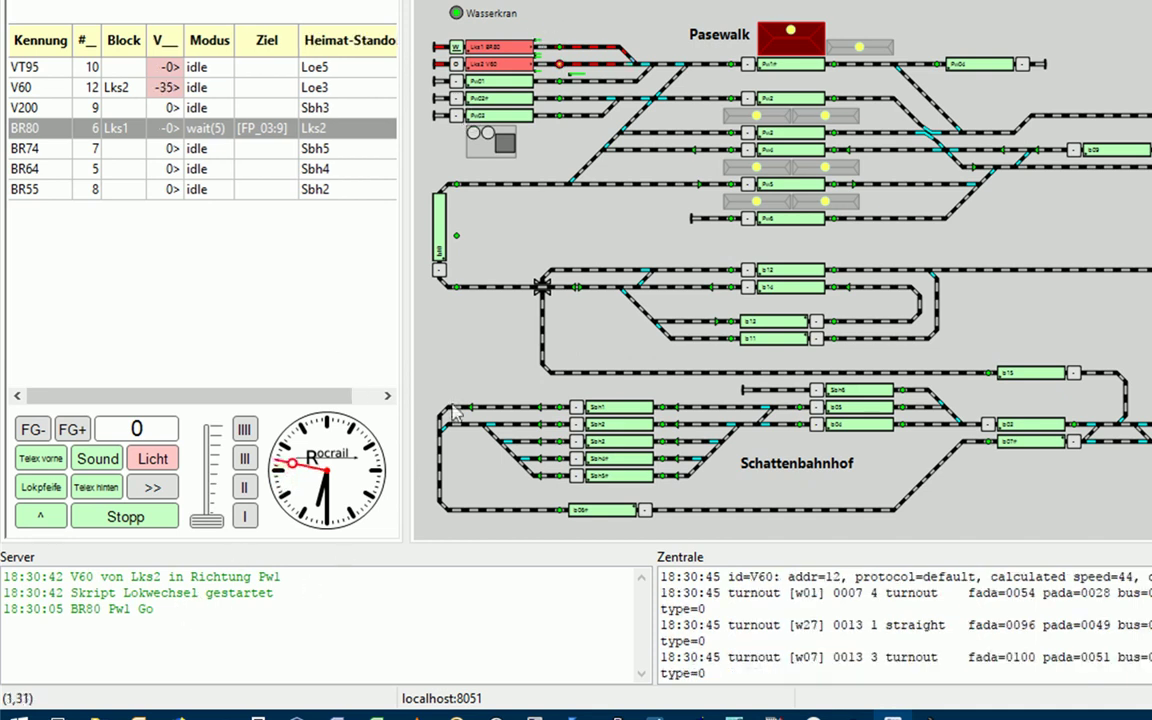
pyautogui.click(561, 70)
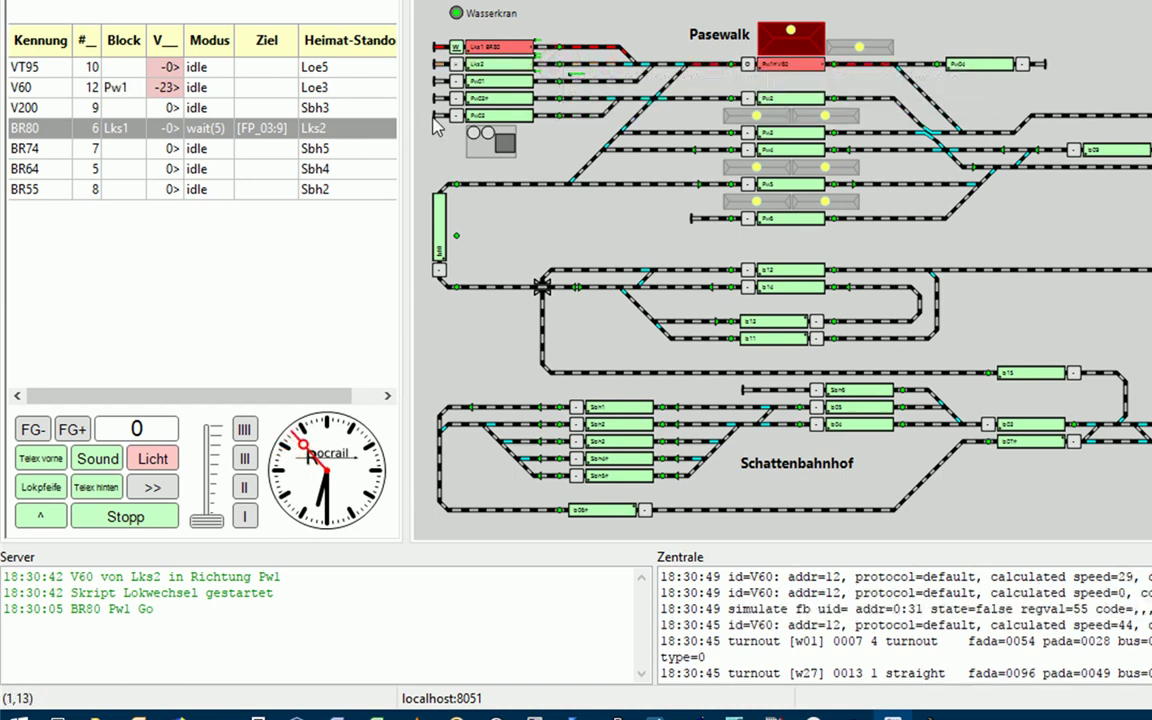
pyautogui.click(60, 88)
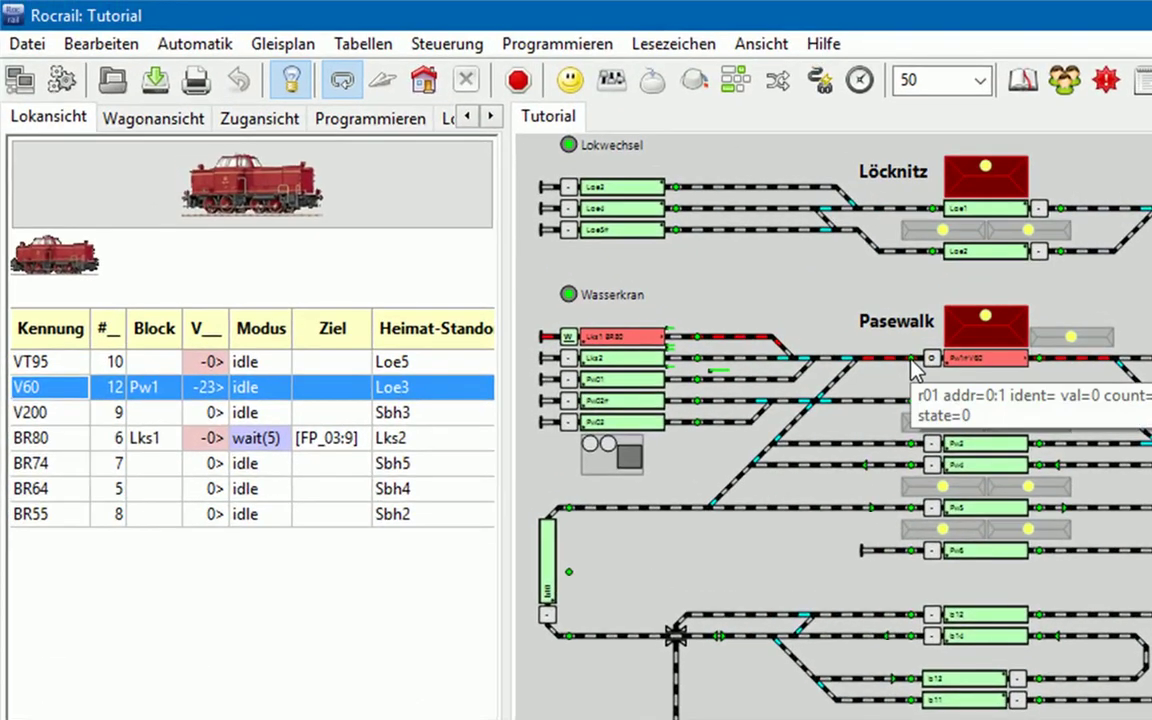
pyautogui.click(911, 360)
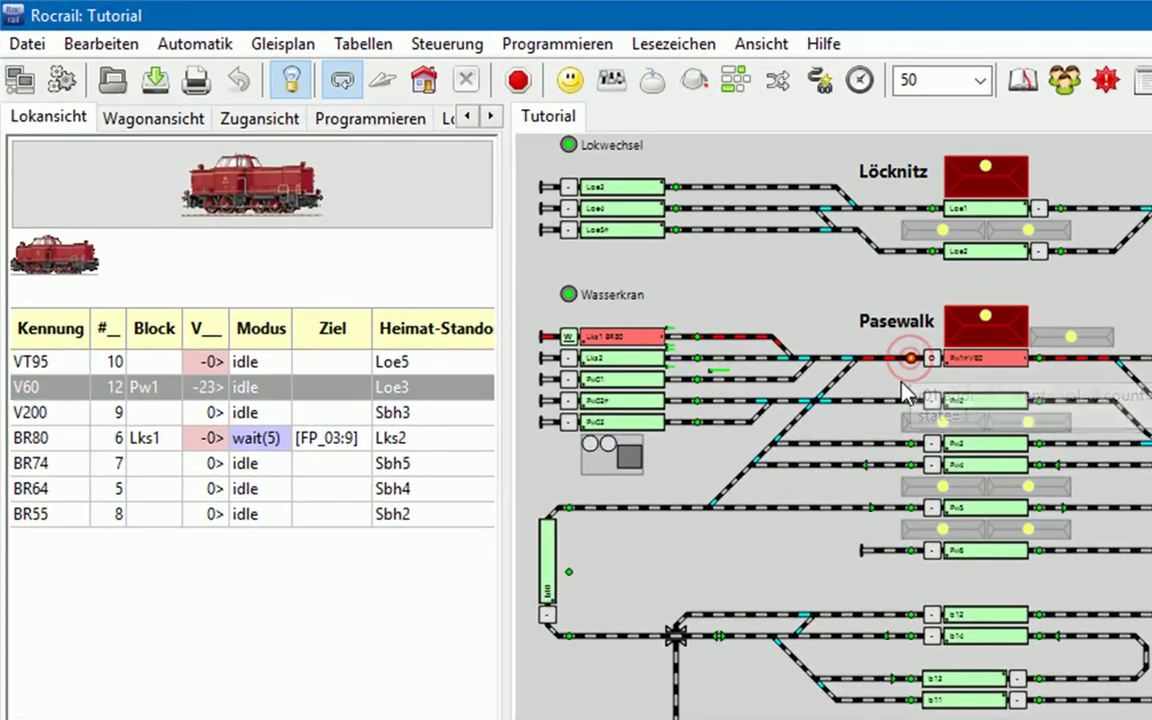